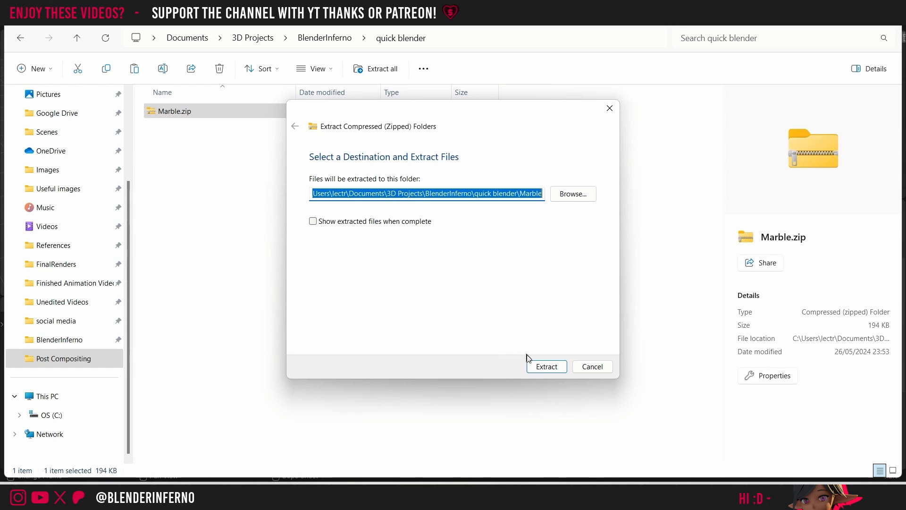
Step: Extract Marble.zip into the quick blender folder and open the extracted Marble folder
click(545, 372)
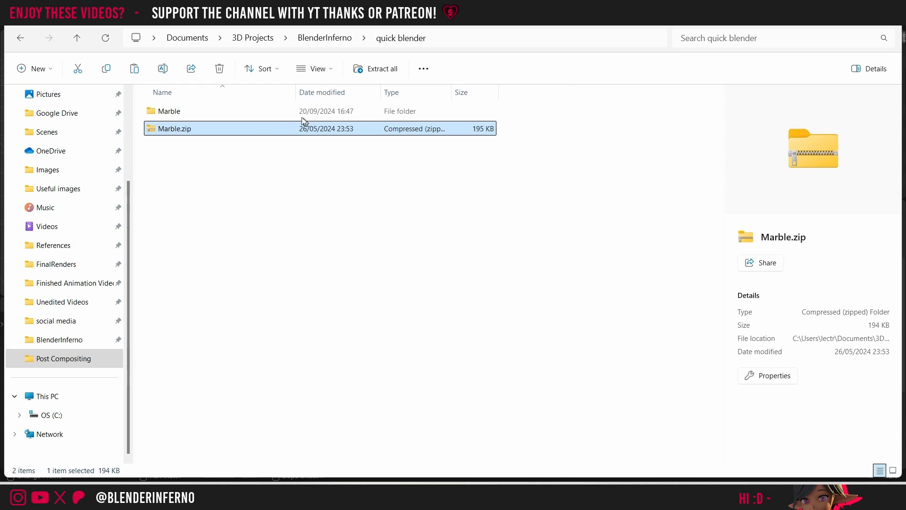
click(279, 107)
double_click(279, 107)
double_click(289, 113)
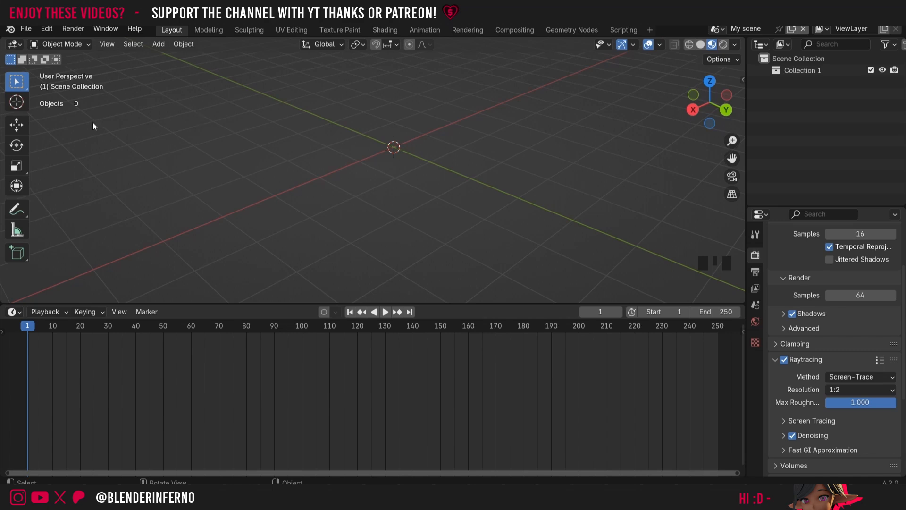
Step: Switch to Blender and open the Append file browser
click(34, 28)
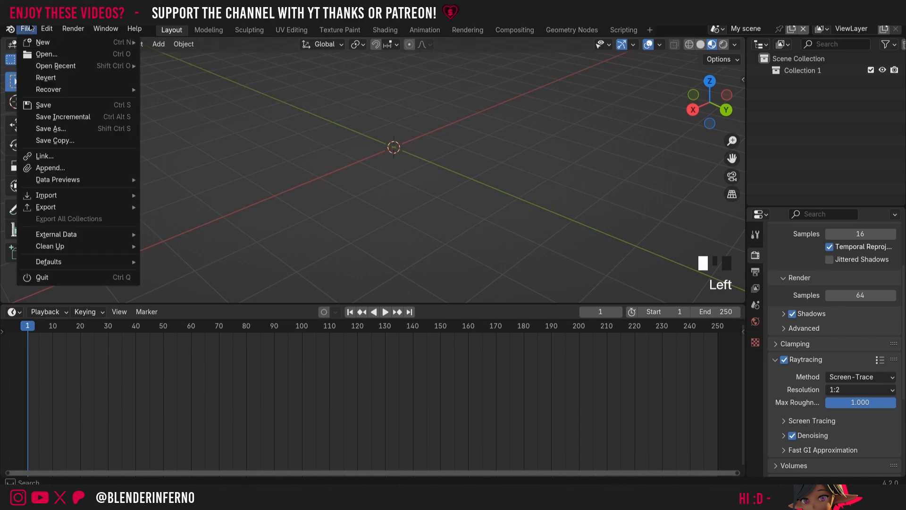
mouse_move(47, 184)
click(49, 168)
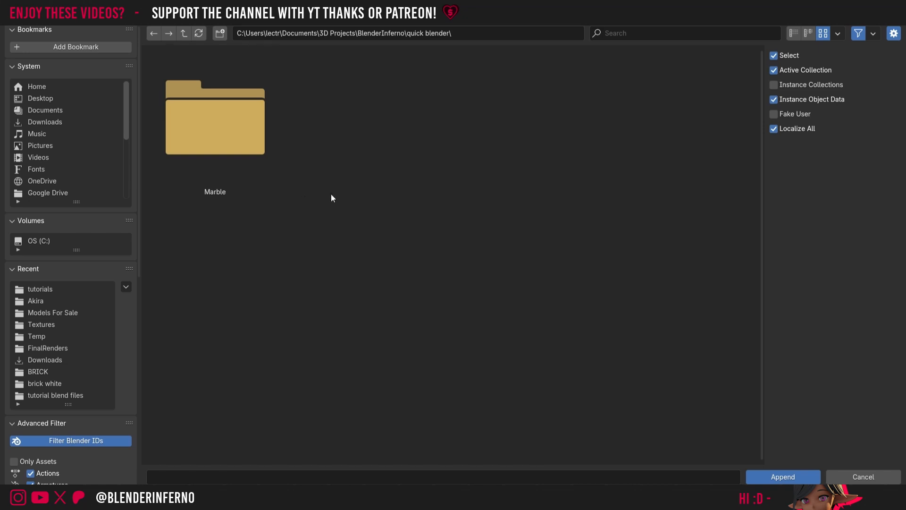
Step: Try the vertical and horizontal list displays in the file browser and return to thumbnails
click(795, 34)
click(813, 37)
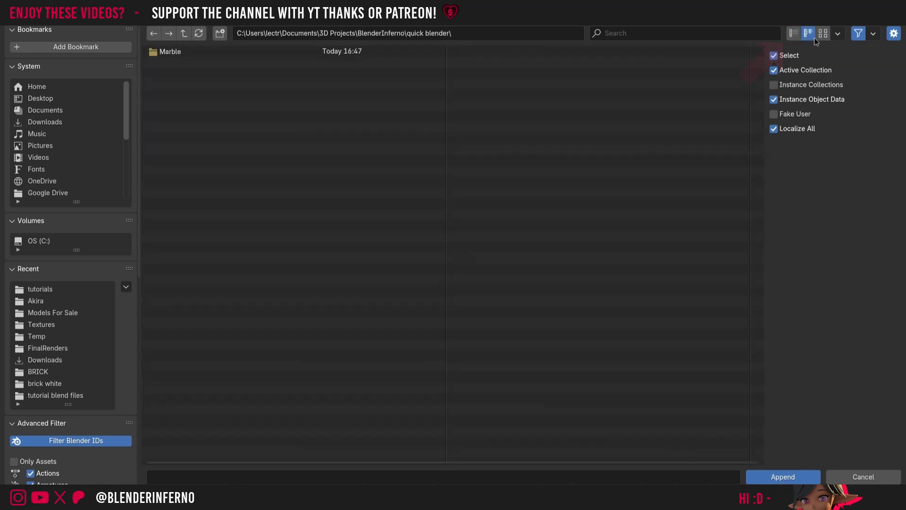
click(823, 38)
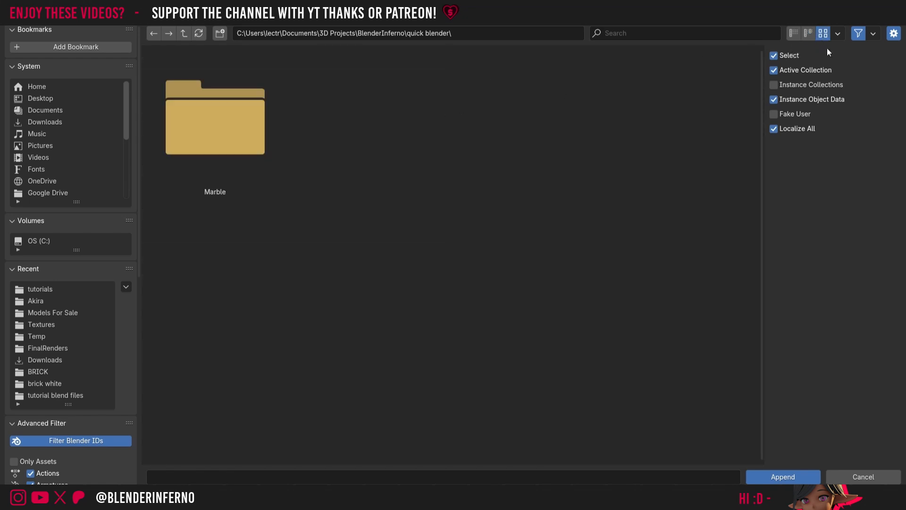
click(838, 34)
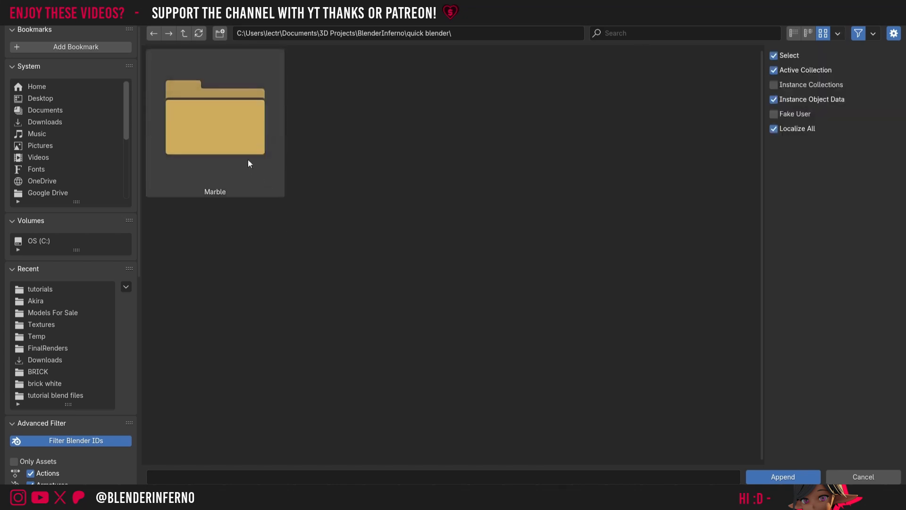
Step: Append the Marble material from Marble.blend in the nested Marble folder
double_click(209, 142)
double_click(209, 142)
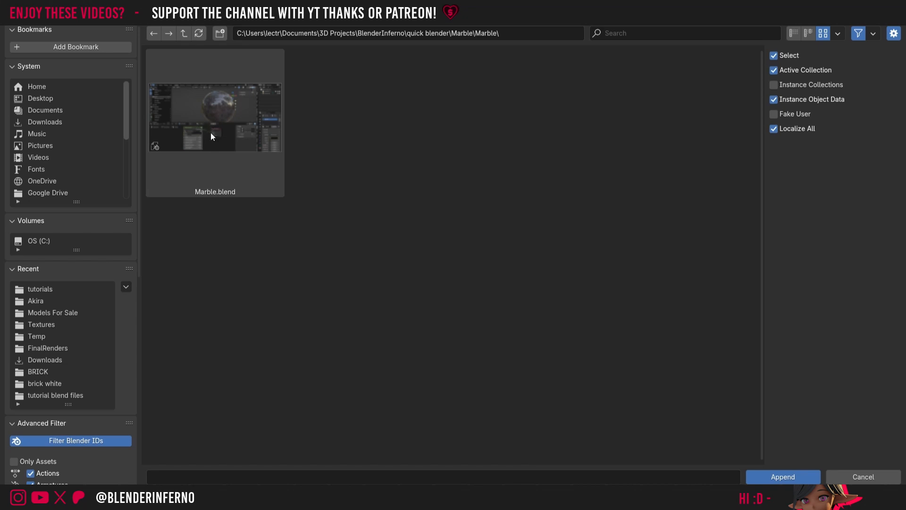
click(211, 136)
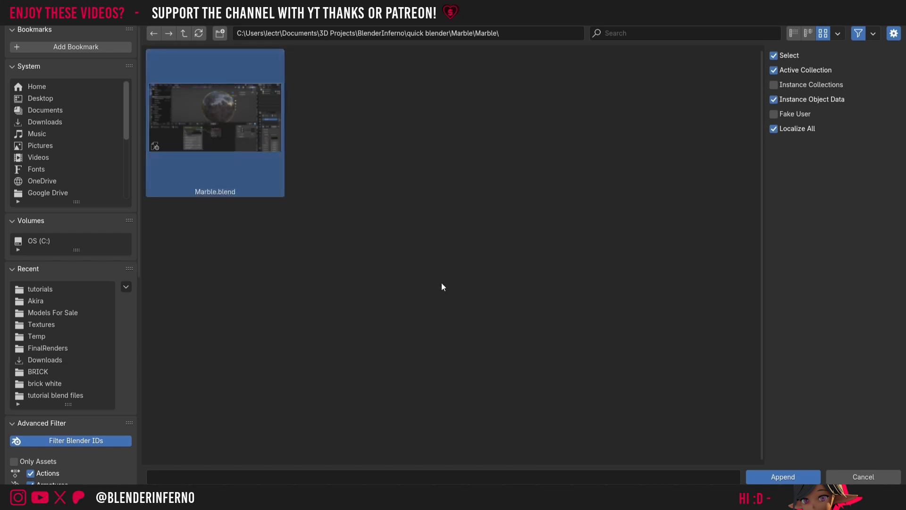
click(760, 475)
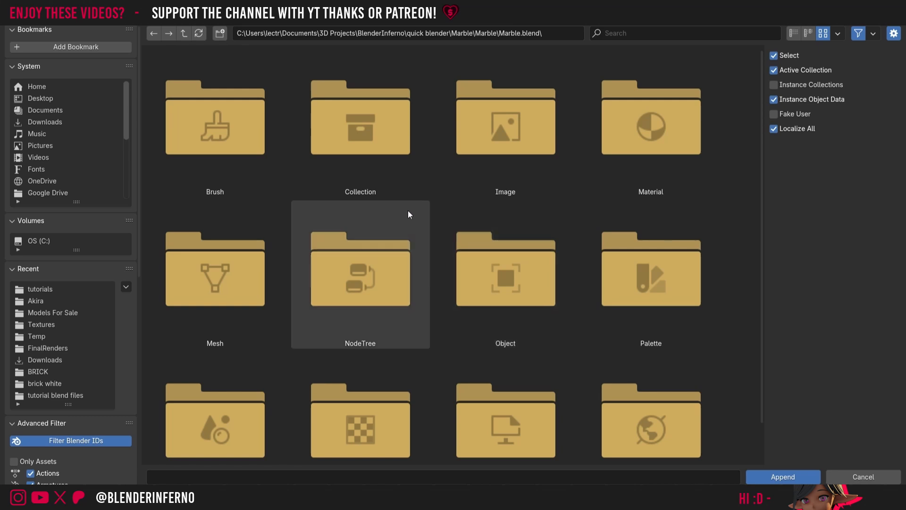
double_click(605, 169)
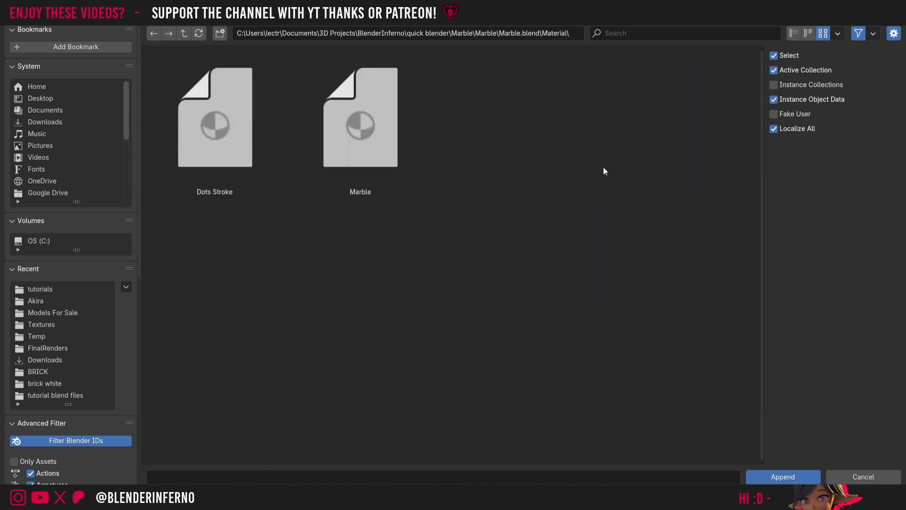
click(405, 157)
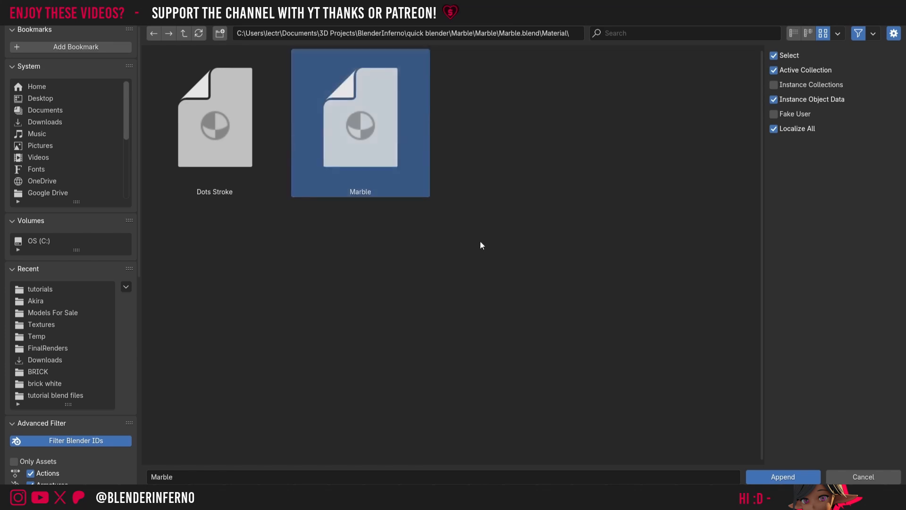
click(776, 476)
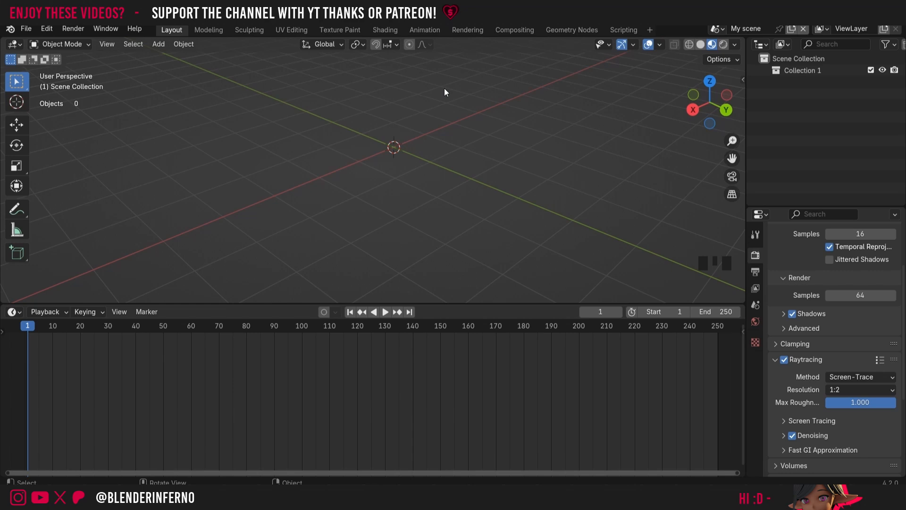
Step: Add a mesh cube to the scene
key(shift)
key(shift+a)
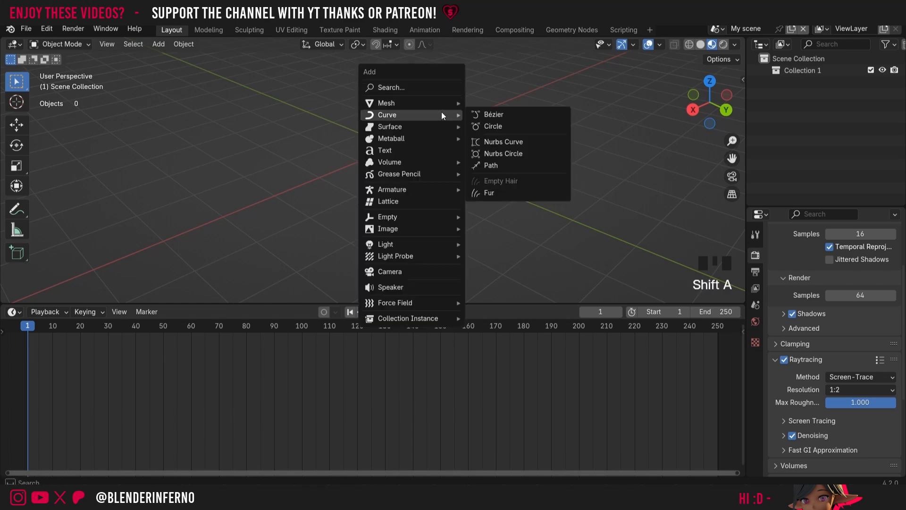
mouse_move(439, 102)
click(486, 114)
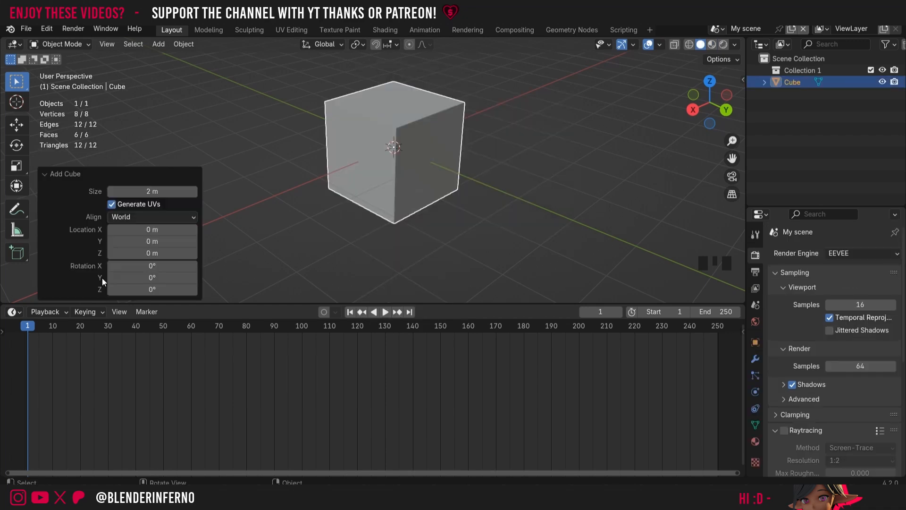
Step: Change the timeline area to the Shader Editor, keeping Object as the shader type
click(13, 313)
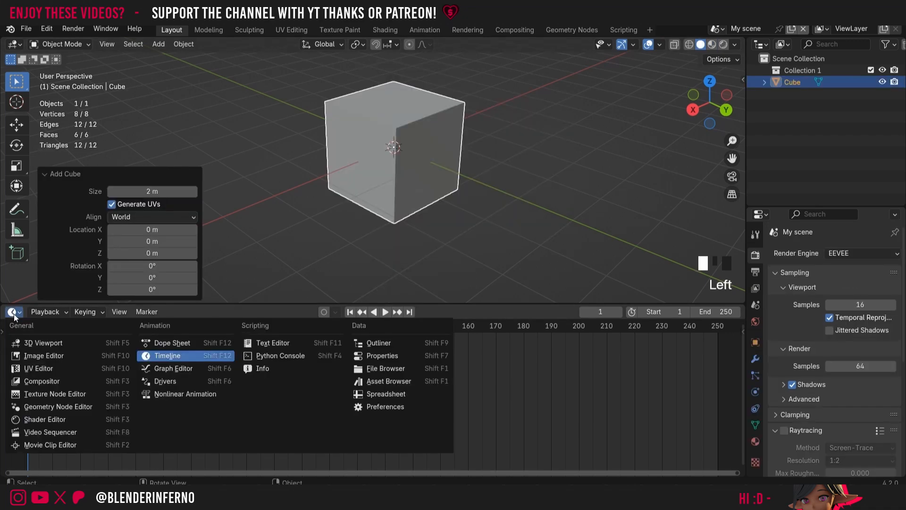
click(73, 421)
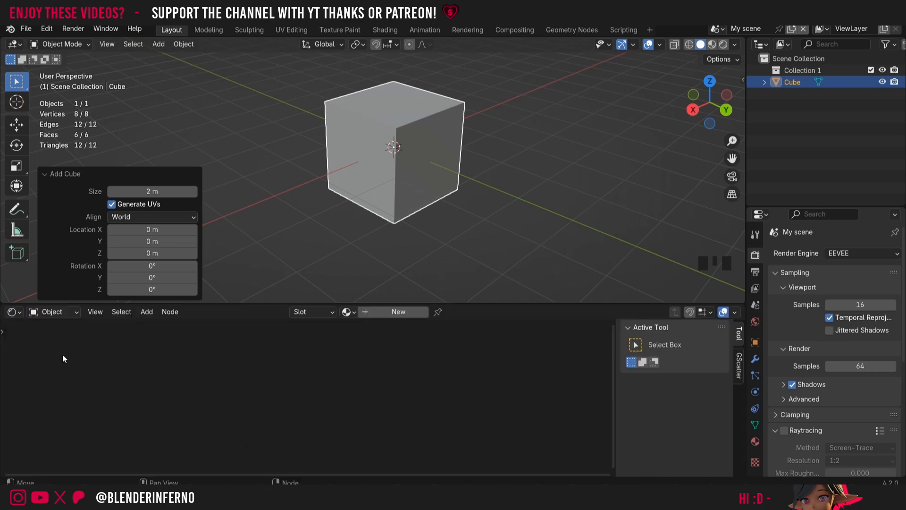
click(47, 312)
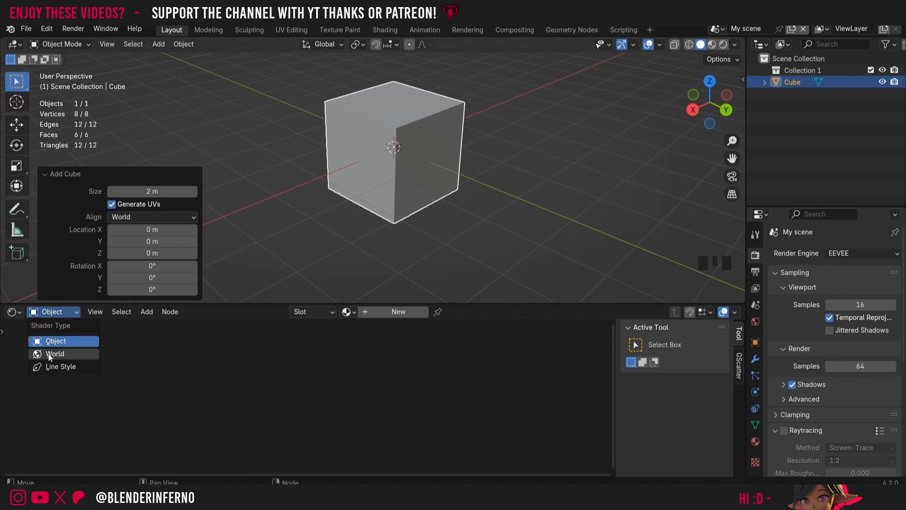
click(201, 351)
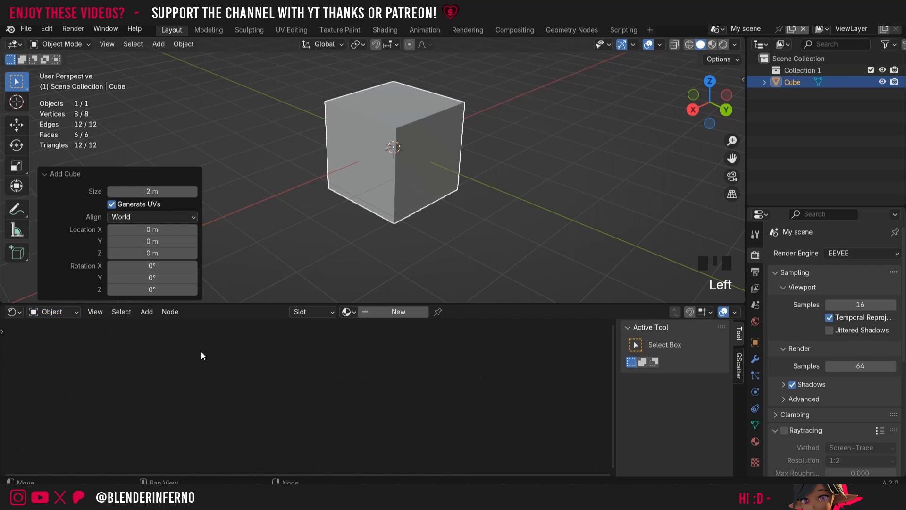
Step: Assign the existing Marble material to the cube and bring up its node setup
click(351, 313)
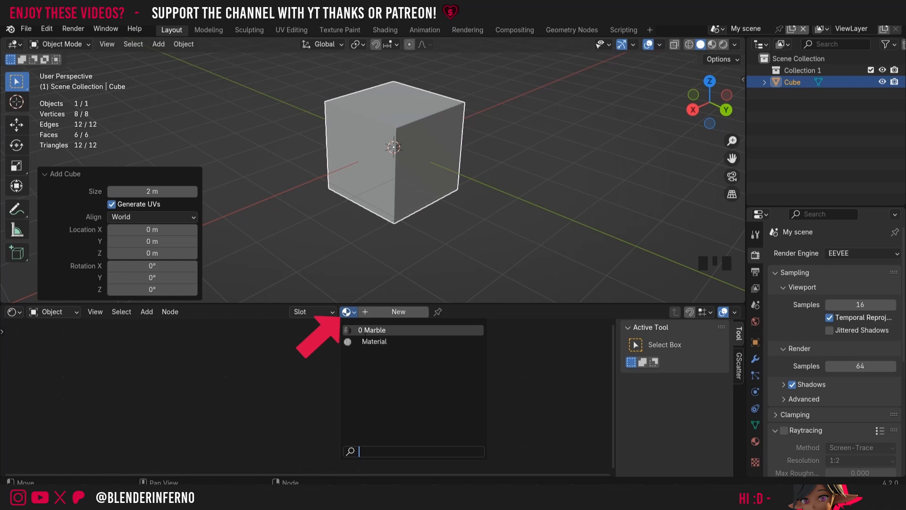
click(366, 330)
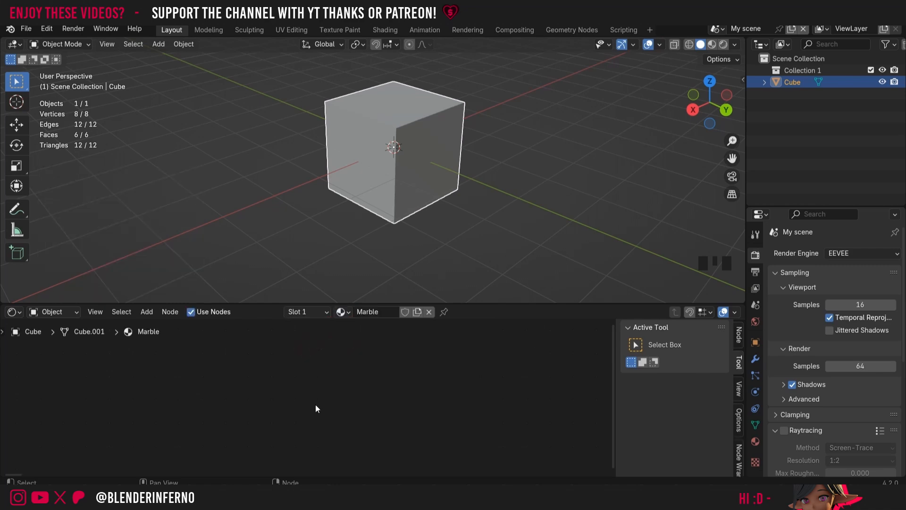
key(a)
key(a)
click(101, 316)
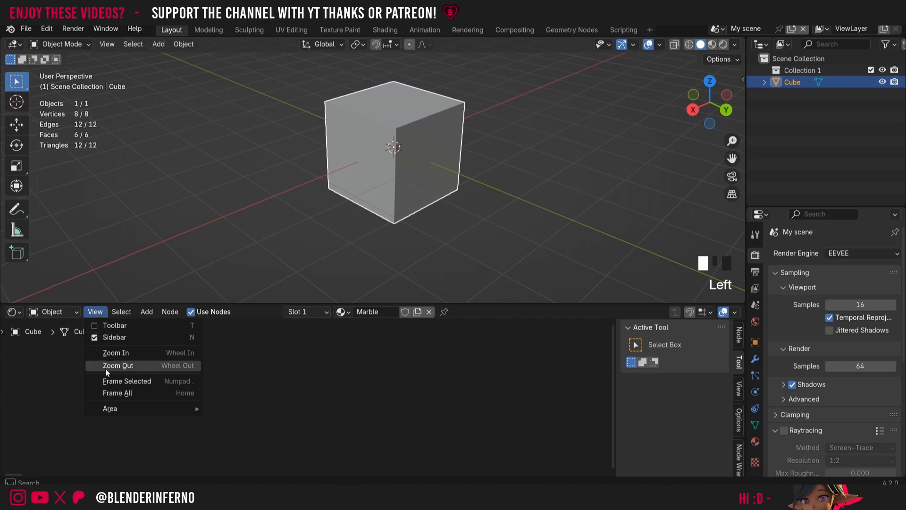
click(121, 380)
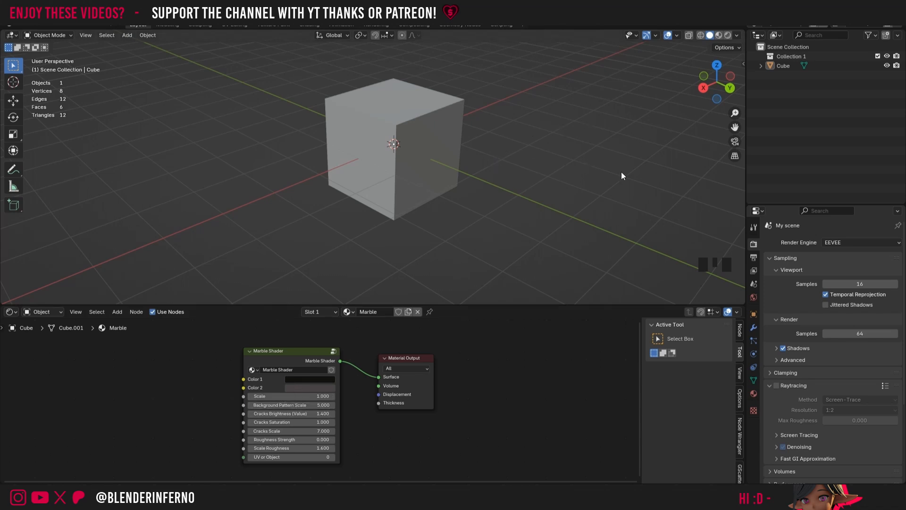
Step: Set the 3D viewport shading to Material Preview
right_click(670, 148)
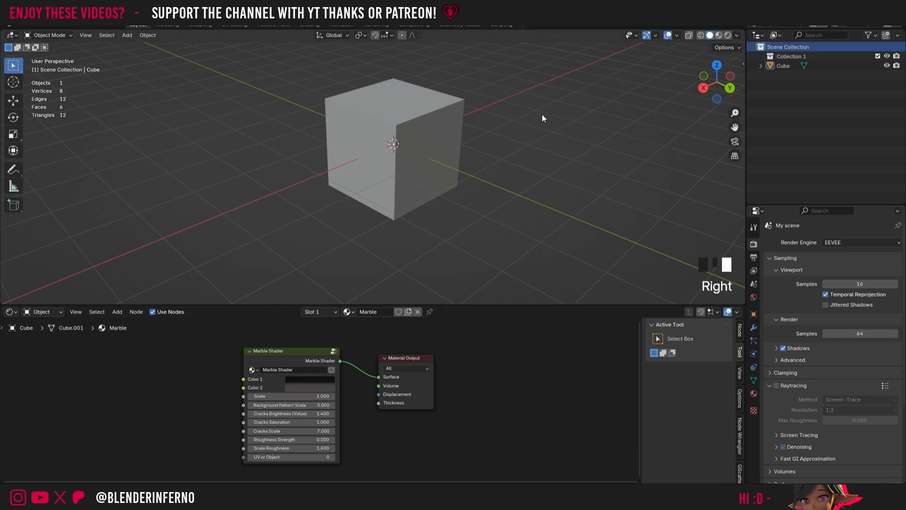
click(725, 36)
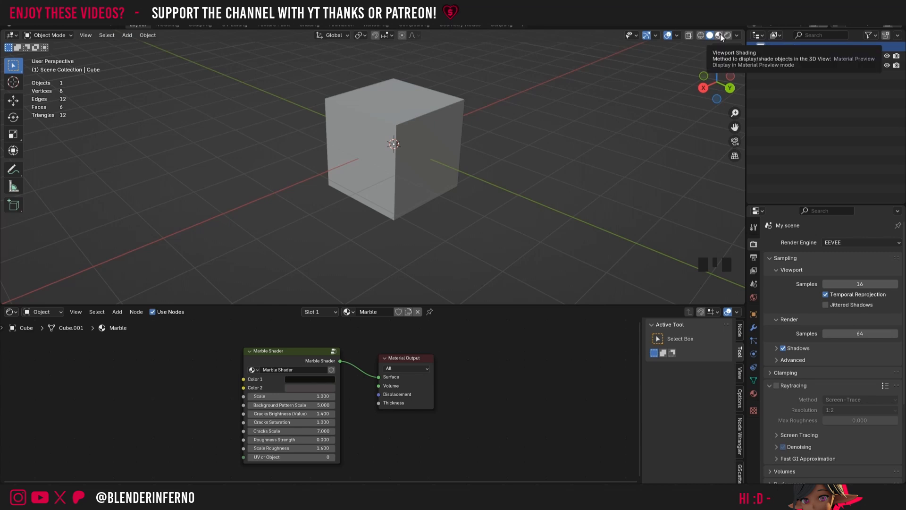
click(719, 35)
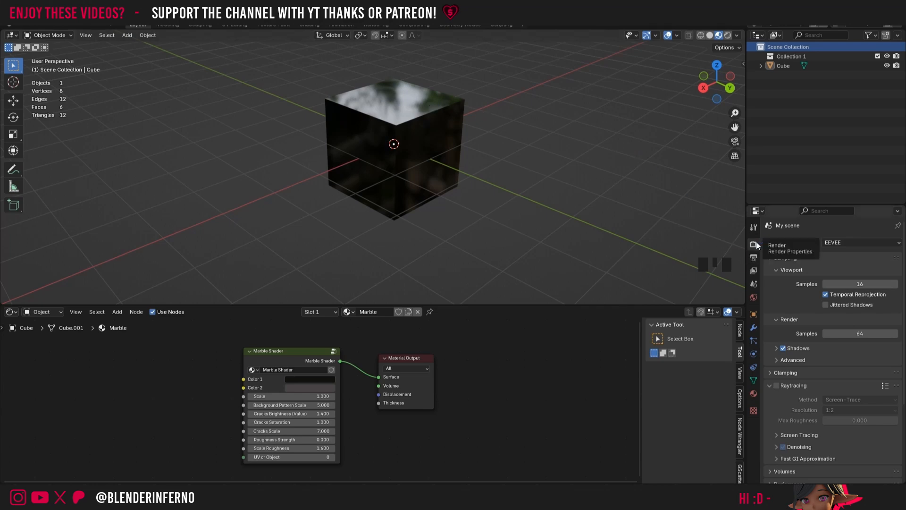
Step: Keep EEVEE as the render engine and enable Raytracing with Max Roughness at 1.000
click(848, 242)
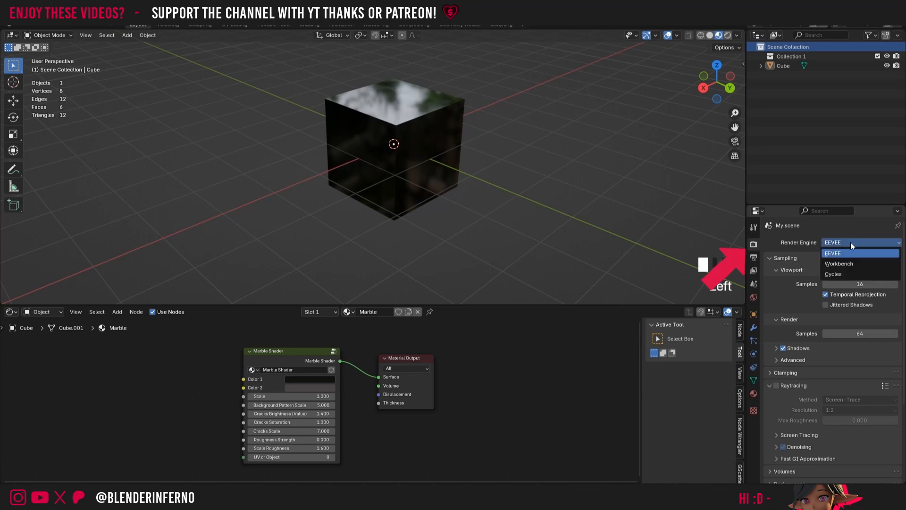
click(840, 242)
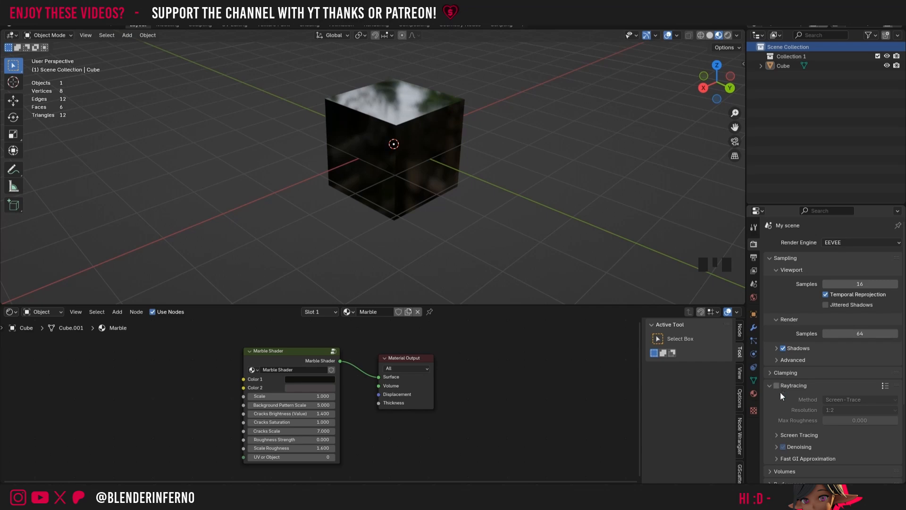
scroll(798, 380, down, 1)
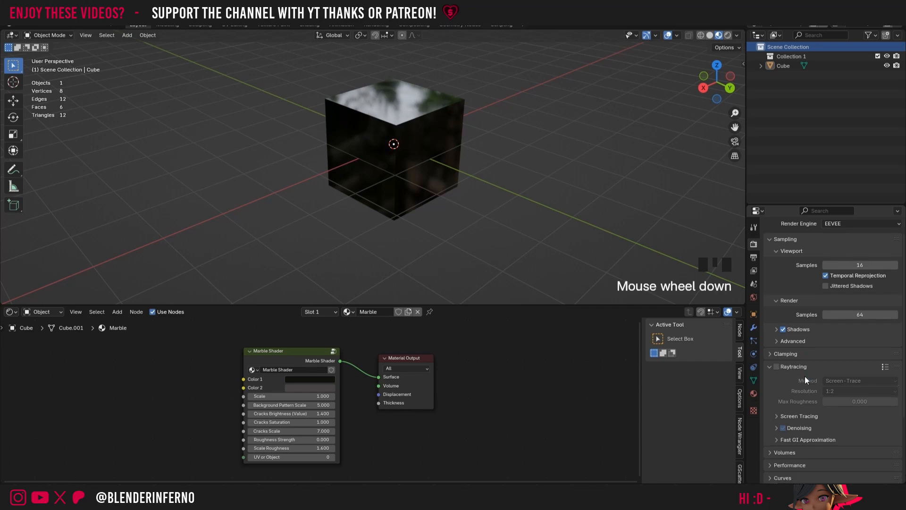
click(777, 366)
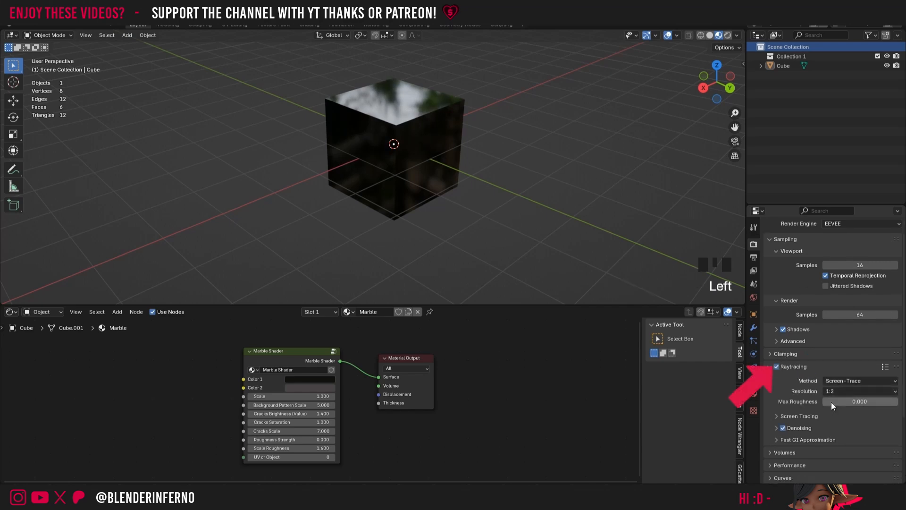
drag(831, 402, 876, 403)
drag(875, 402, 904, 402)
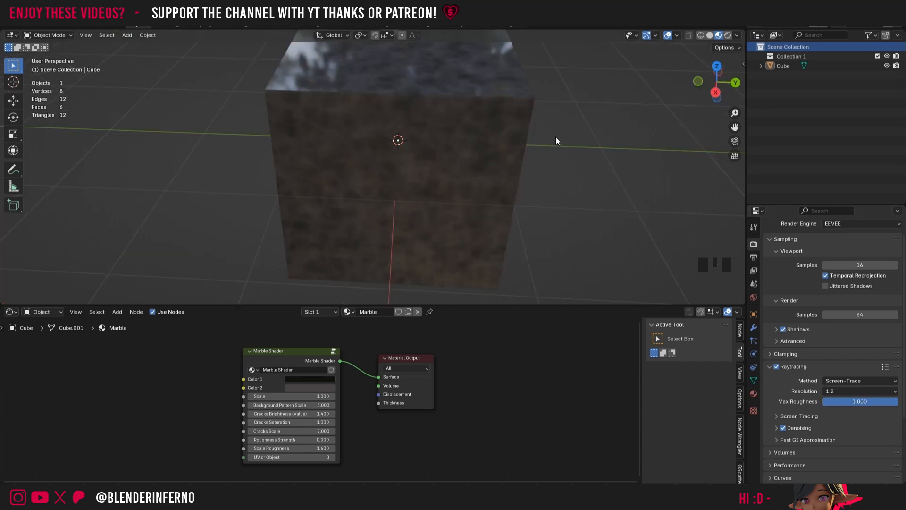
Step: Brighten Color 1 of the Marble Shader node to a pale pinkish white and set its Scale to 0.500
click(313, 381)
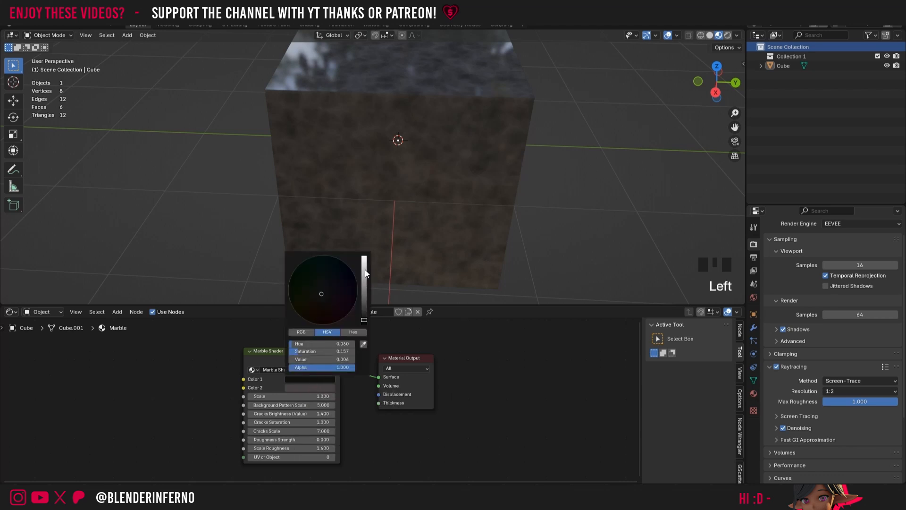
drag(365, 267, 364, 259)
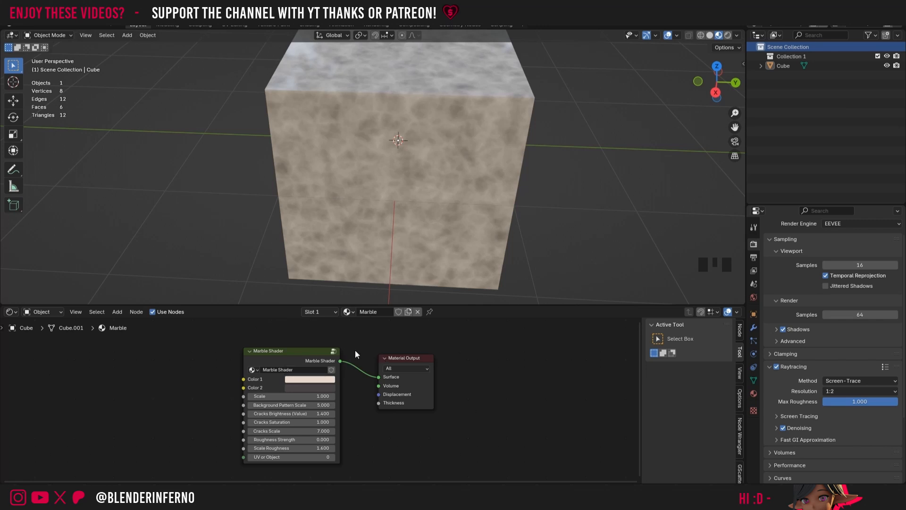
drag(717, 82, 697, 87)
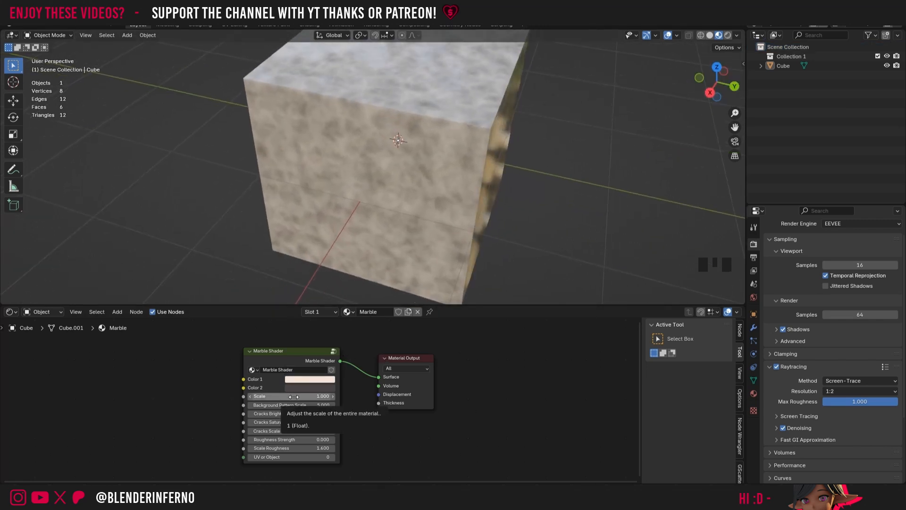
drag(301, 396, 279, 397)
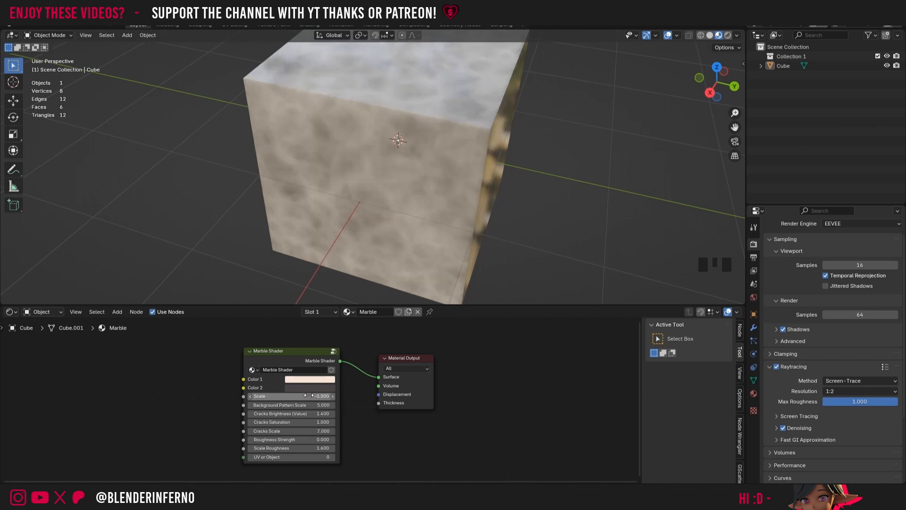
Step: Set the Marble Shader node's Scale to 0.750 and undo the trial change to its Background Pattern Scale
click(313, 396)
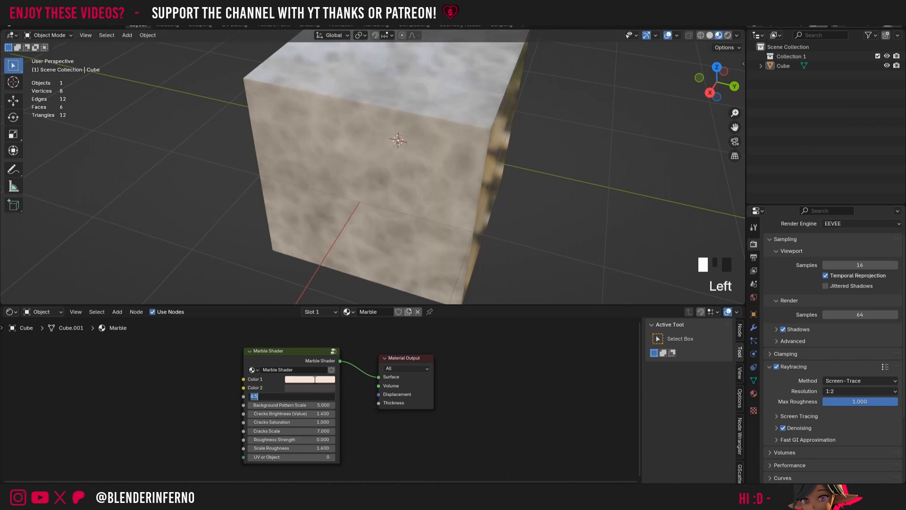
key(BackSpace)
text(.75)
key(Return)
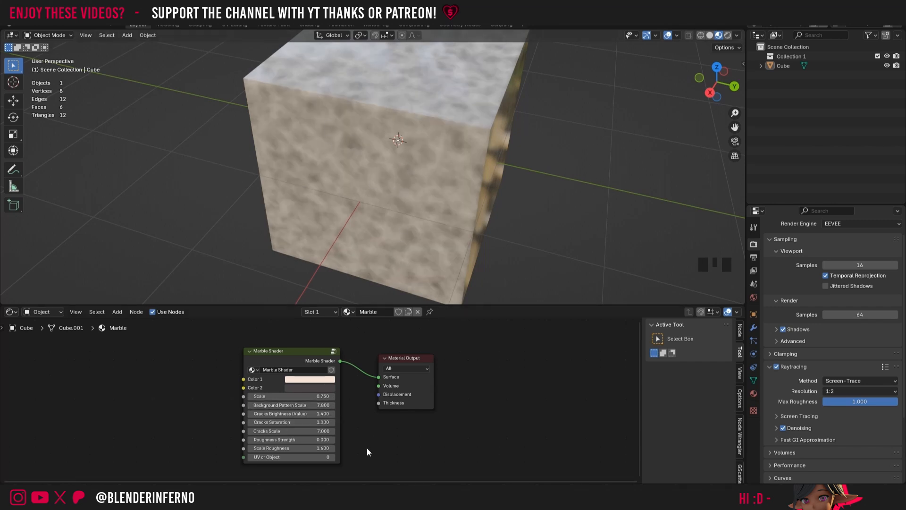
key(ctrl+z)
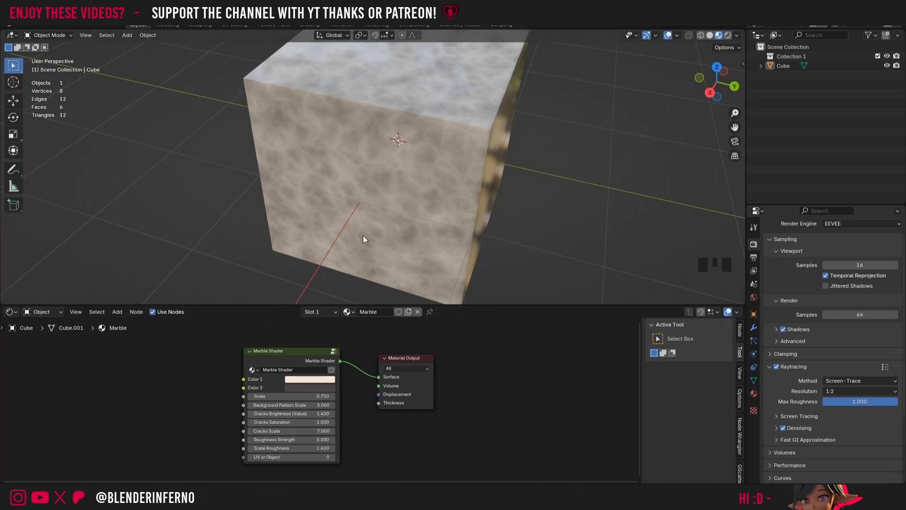
Step: Set the Roughness Strength of the Marble Shader node to 0.100
click(332, 440)
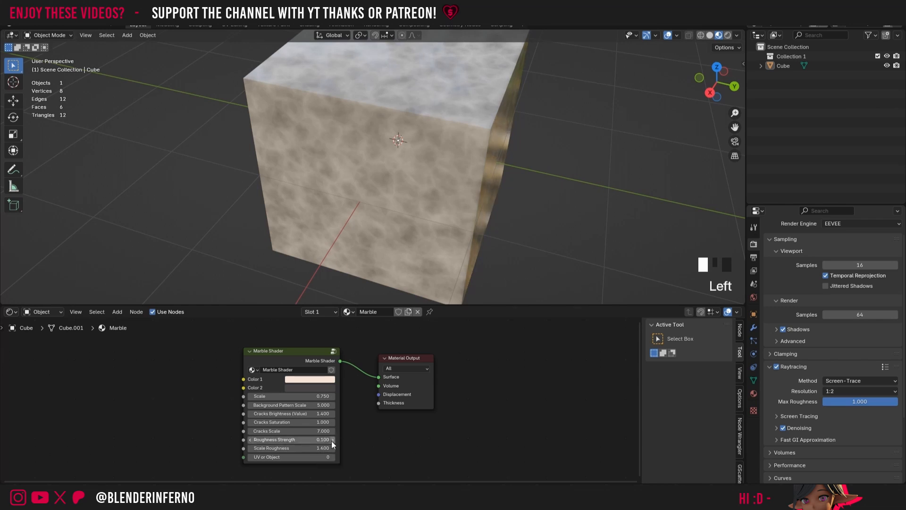
click(331, 440)
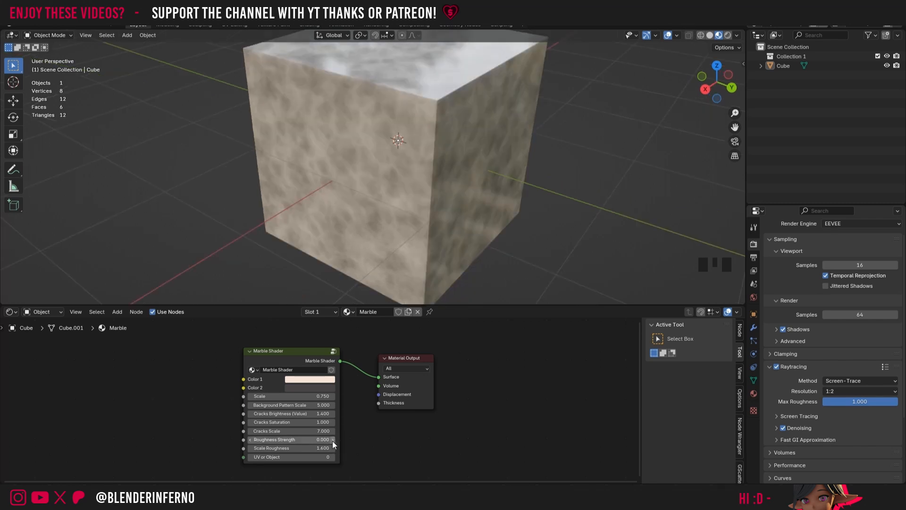
click(332, 441)
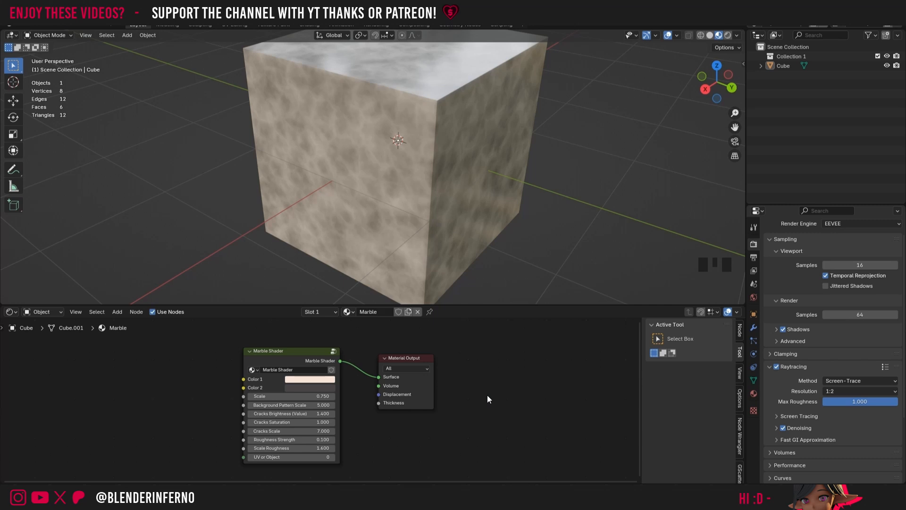
Step: Open the Marble Shader node group and examine its nodes, from the Principled BSDF to the Roughness (Reflection Clarity) frame
scroll(378, 415, down, 7)
scroll(317, 386, up, 8)
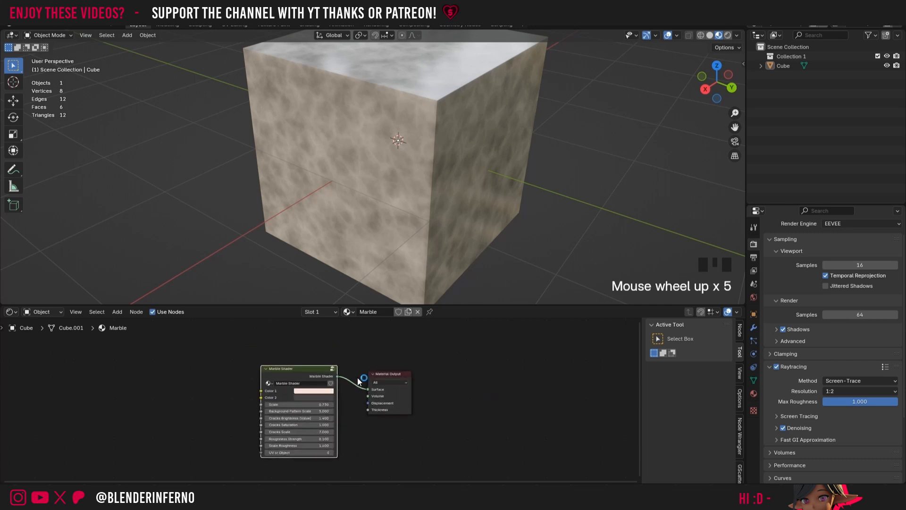
scroll(357, 375, up, 1)
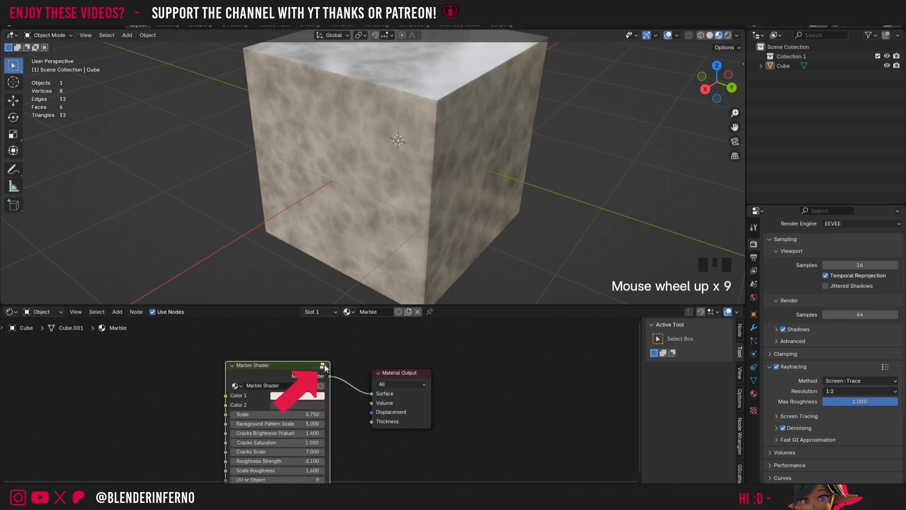
click(324, 366)
scroll(324, 367, down, 5)
click(232, 479)
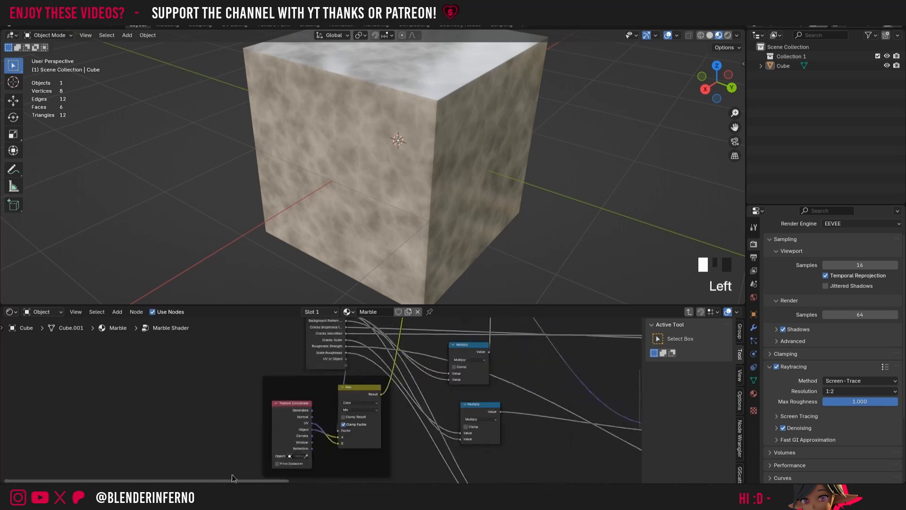
drag(232, 476, 483, 453)
middle_drag(484, 453, 439, 368)
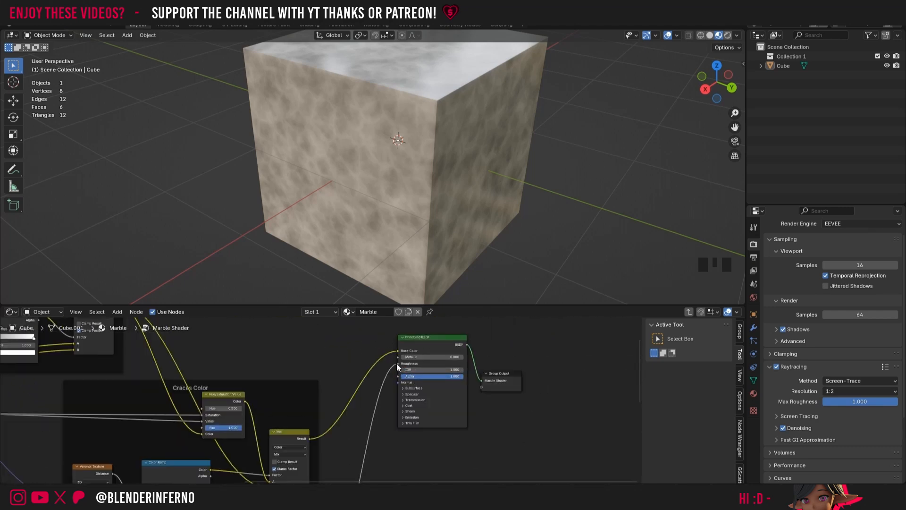
drag(642, 367, 639, 444)
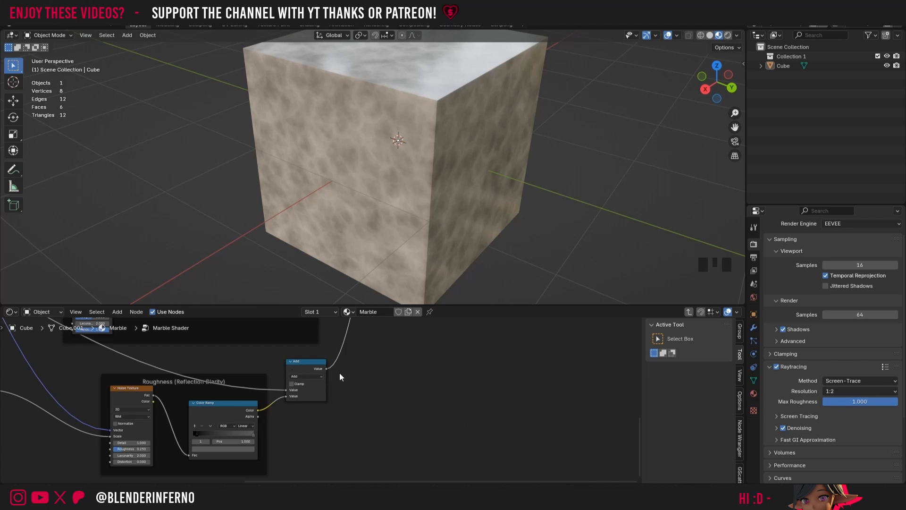
Step: Preview the roughness Add node's value by wiring it to the Group Output, and reconnect the Principled BSDF output in its place
click(321, 372)
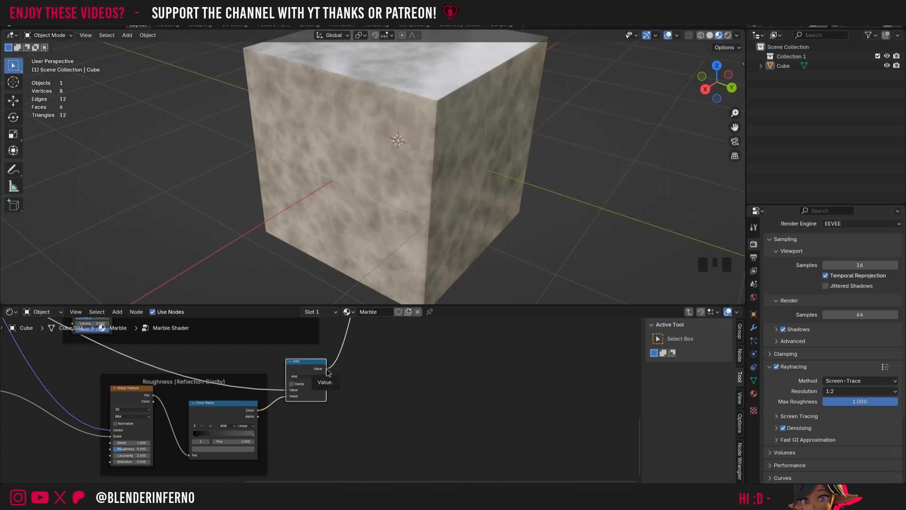
drag(326, 369, 491, 364)
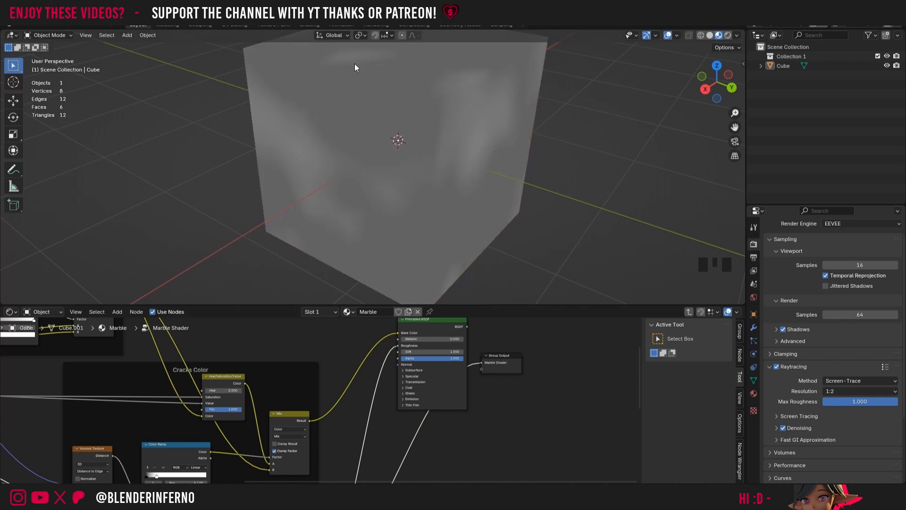
drag(721, 83, 486, 364)
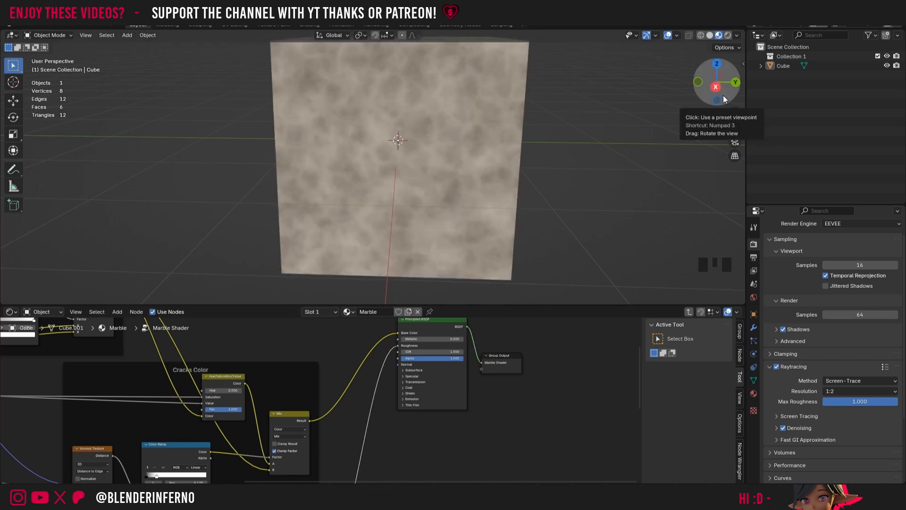
drag(724, 95, 707, 104)
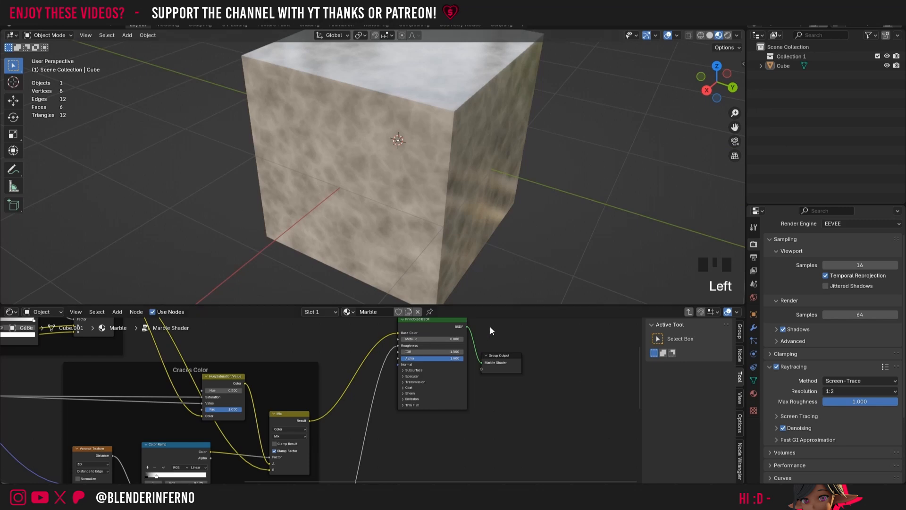
Step: Move the Principled BSDF node slightly down inside the group and return to the Marble material's top-level nodes
drag(430, 331, 431, 361)
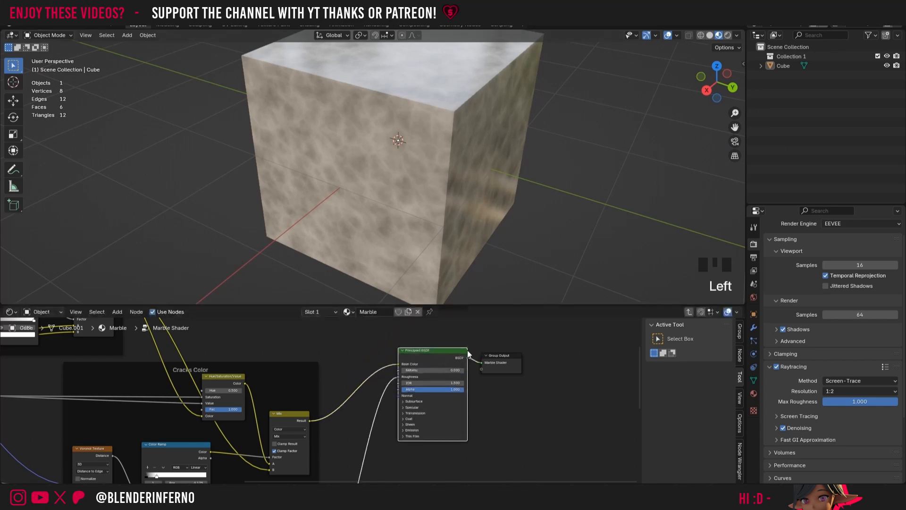
scroll(503, 385, down, 9)
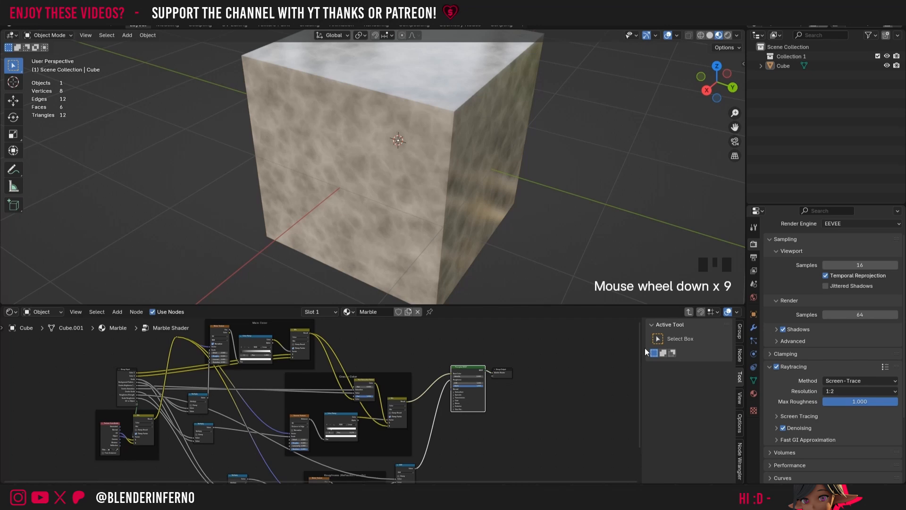
click(689, 312)
scroll(238, 370, up, 8)
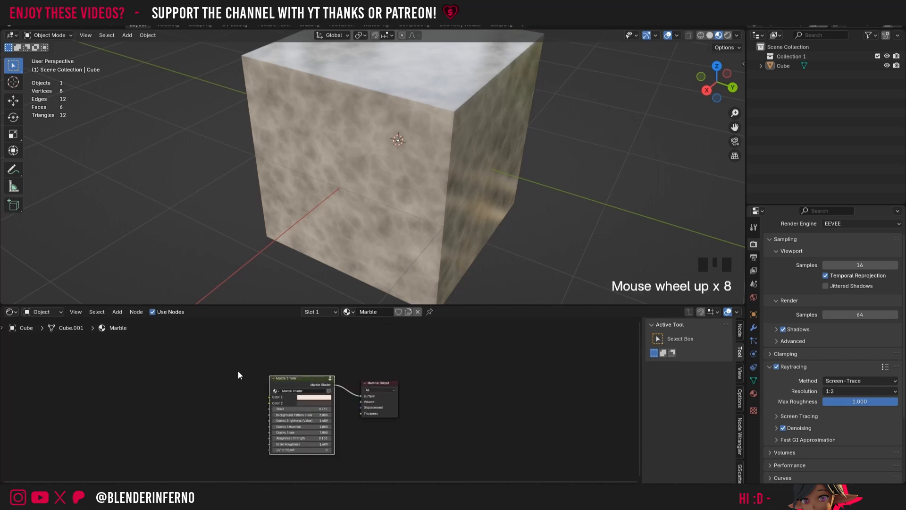
drag(313, 381, 313, 374)
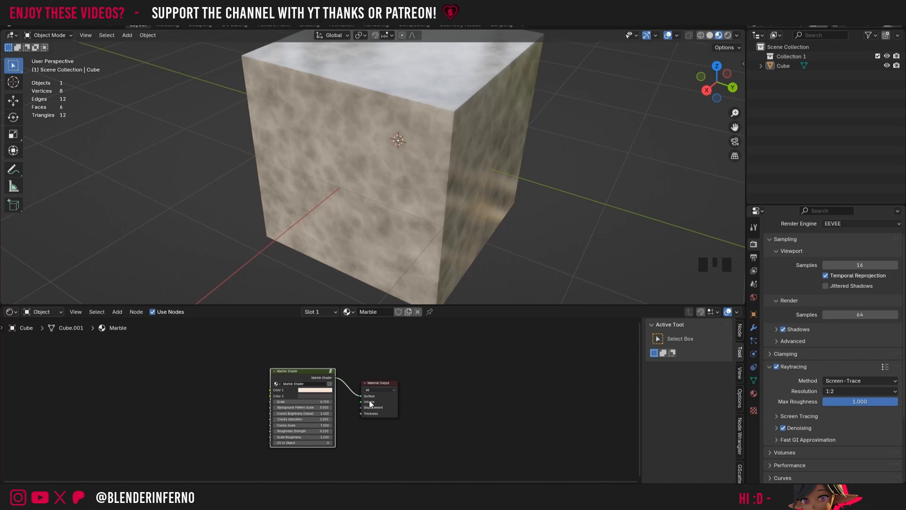
Step: Reopen the Marble Shader group, shift the Principled BSDF node slightly down, and exit the group
click(331, 370)
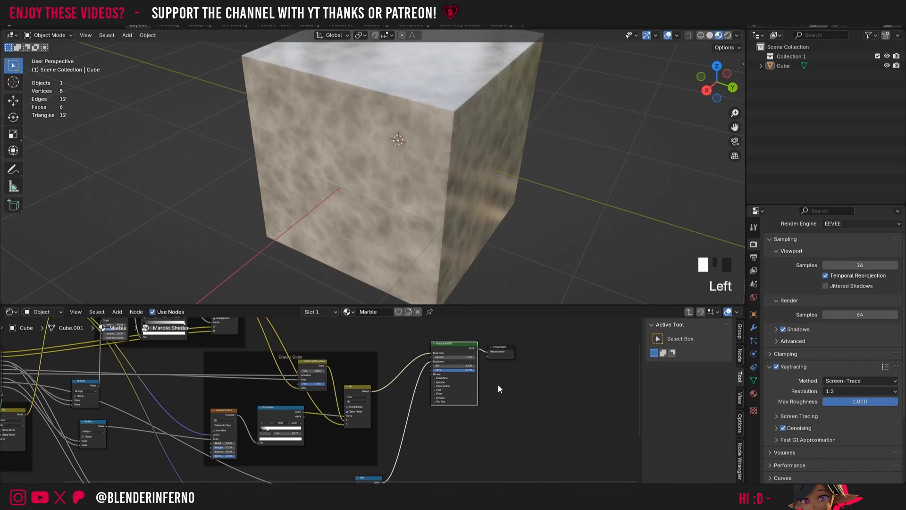
scroll(499, 388, up, 5)
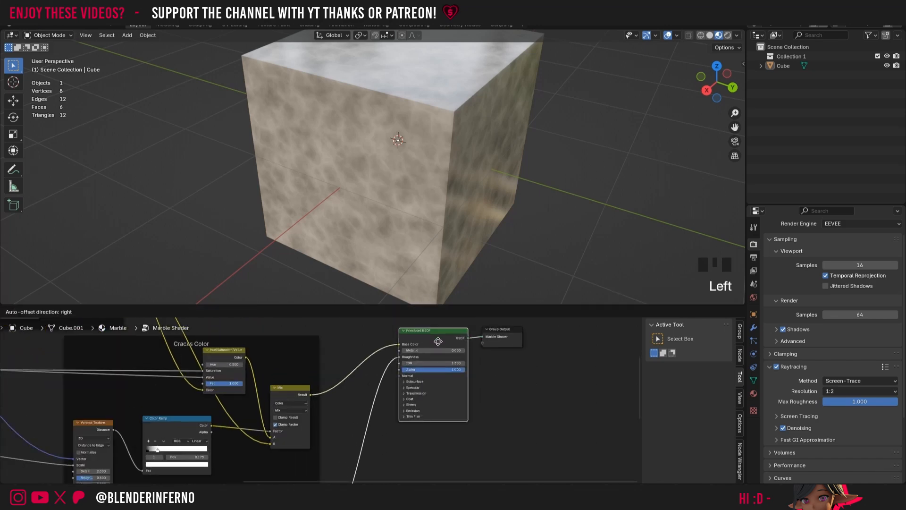
drag(454, 329, 456, 340)
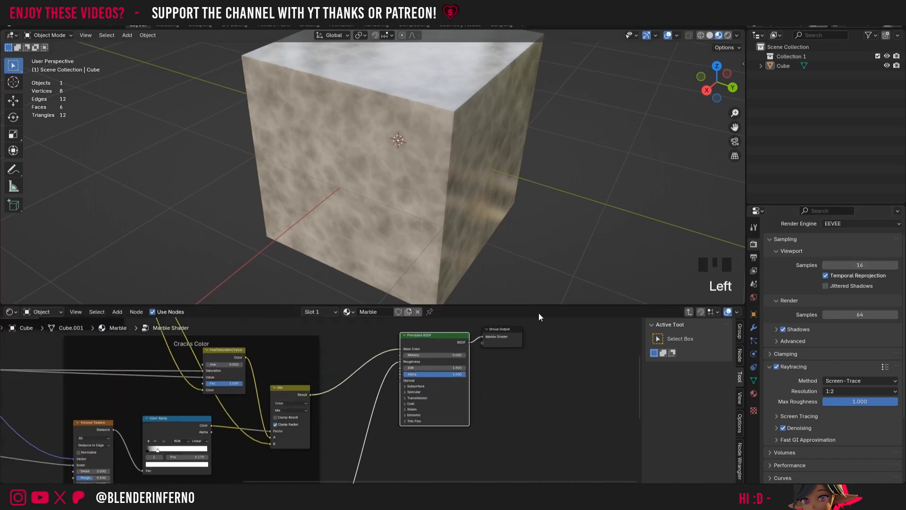
scroll(478, 334, up, 6)
key(Tab)
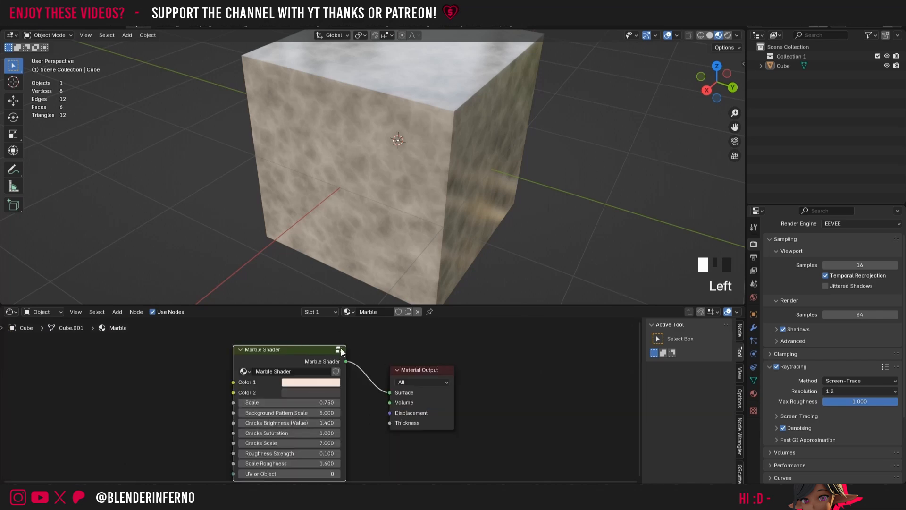
Step: Go back inside the Marble Shader group, expand the Emission section of the Principled BSDF node, and leave the group
key(Tab)
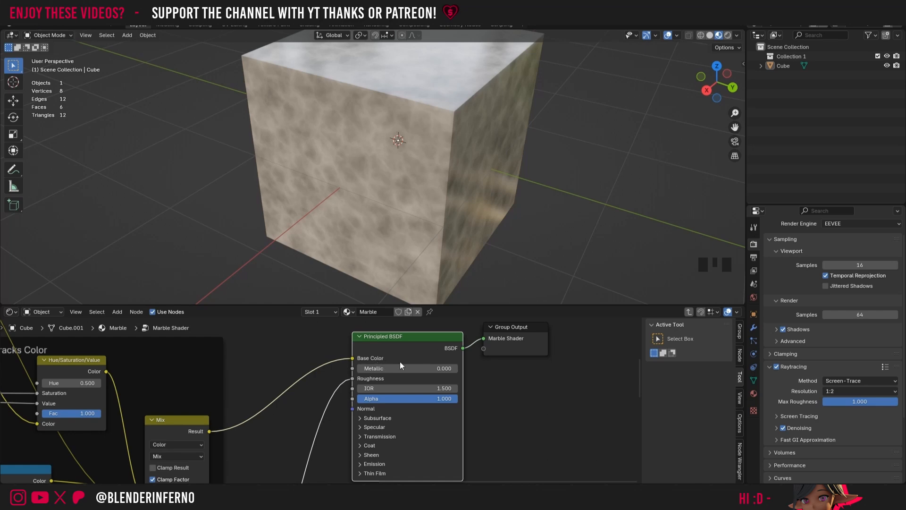
click(373, 367)
click(361, 465)
scroll(474, 419, down, 3)
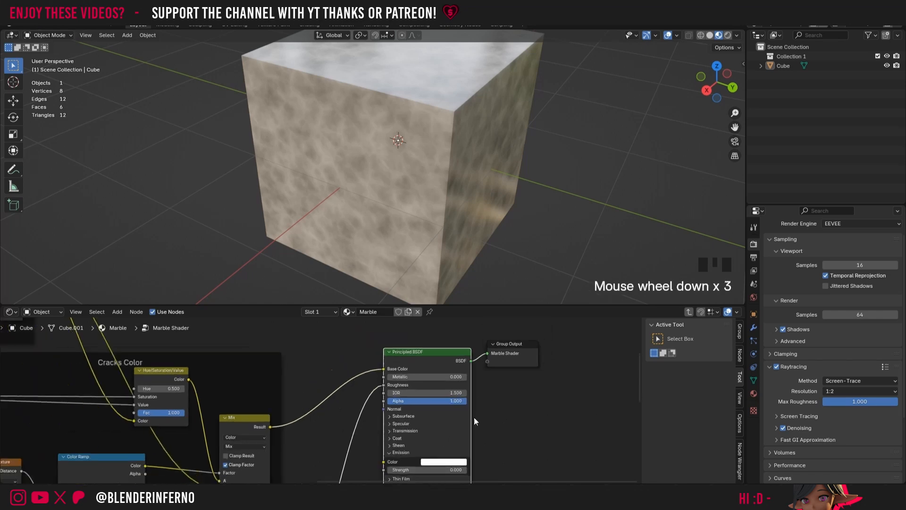
double_click(637, 381)
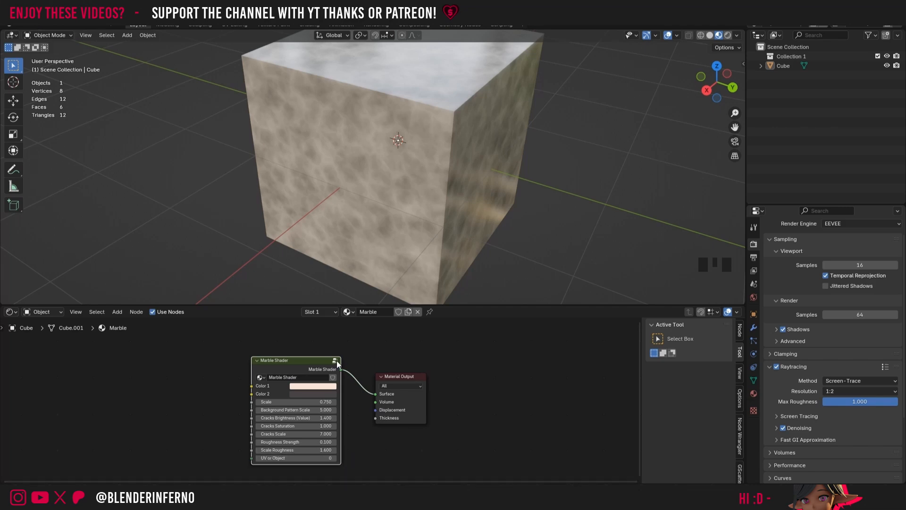
Step: Try UV coordinates by setting UV or Object to 1 on the Marble Shader node, and set it back to 0
click(335, 457)
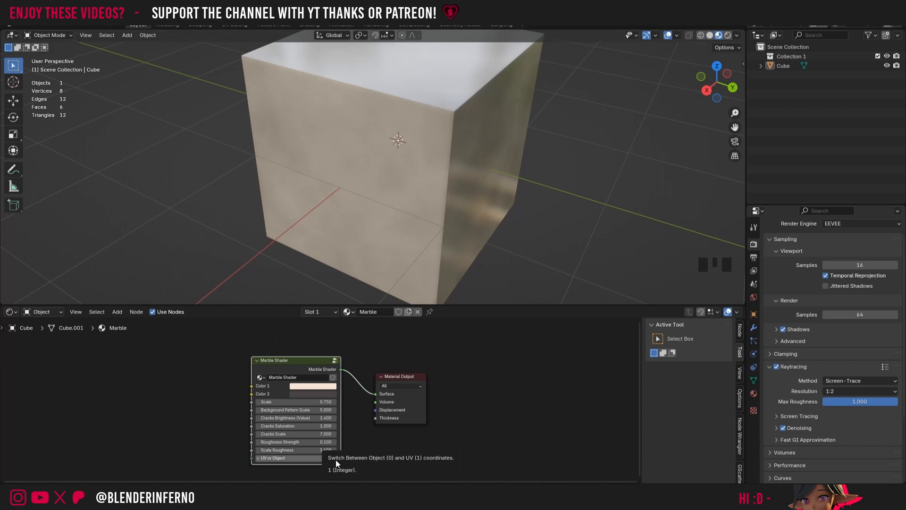
click(257, 460)
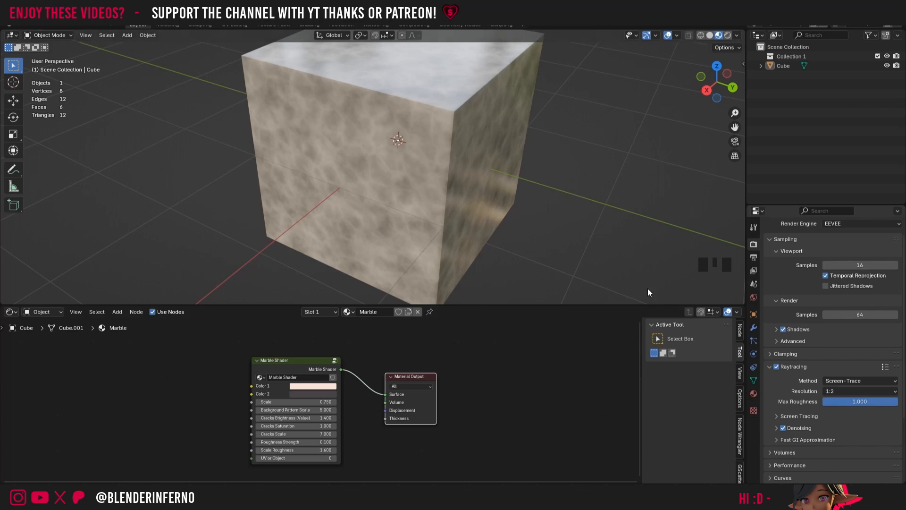
scroll(503, 366, down, 5)
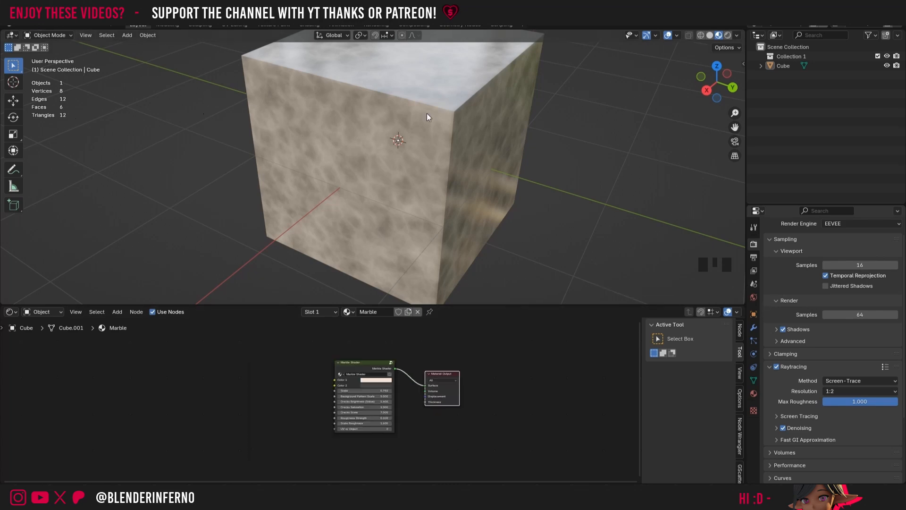
Step: Select the cube, split the 3D viewport into two areas, and change the new area to a UV Editor
click(427, 97)
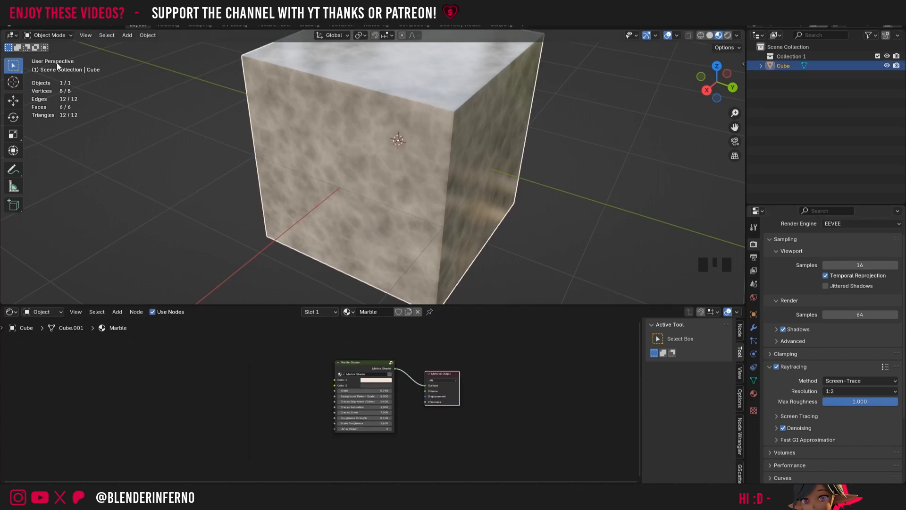
click(3, 31)
drag(108, 33, 327, 38)
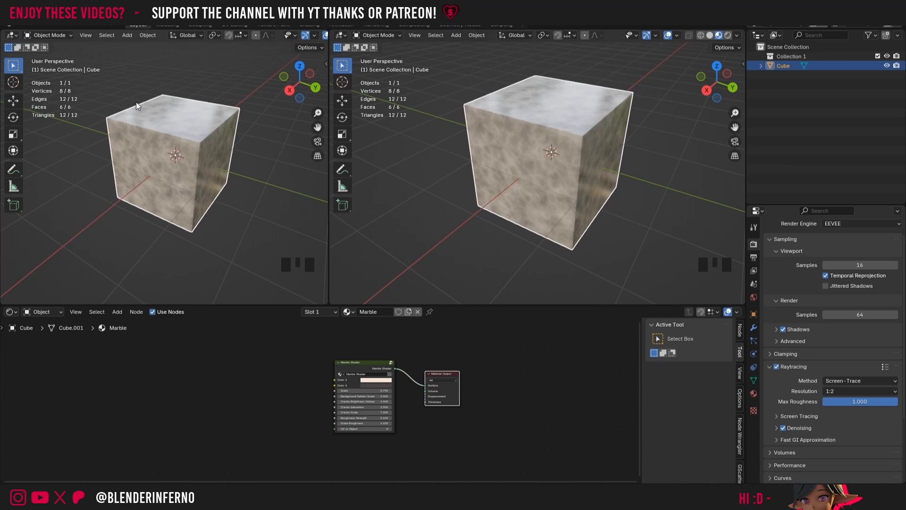
click(12, 36)
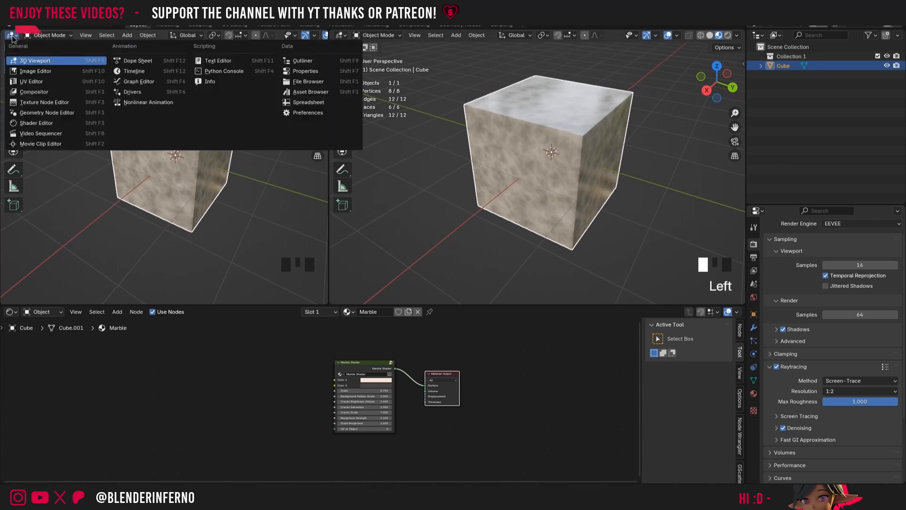
click(36, 71)
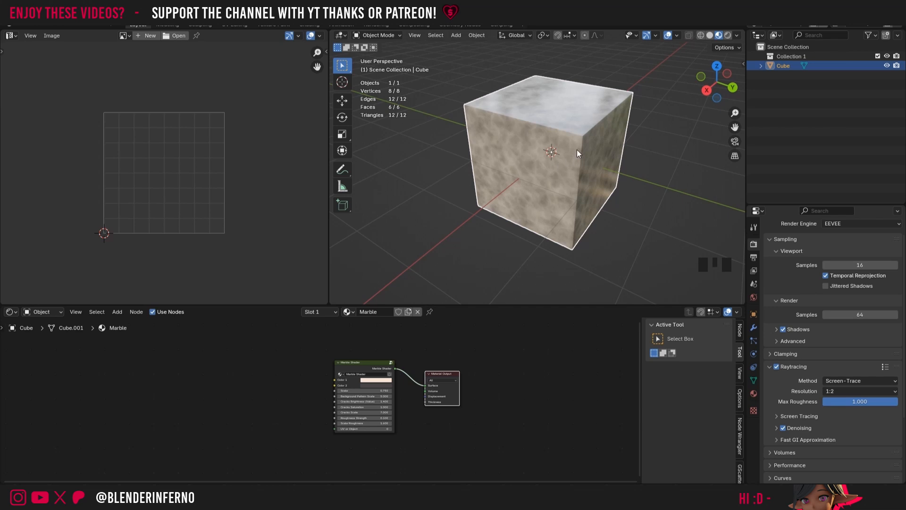
Step: Enter Edit Mode on the cube and select all of its geometry, clearing and restoring the selection once
key(Tab)
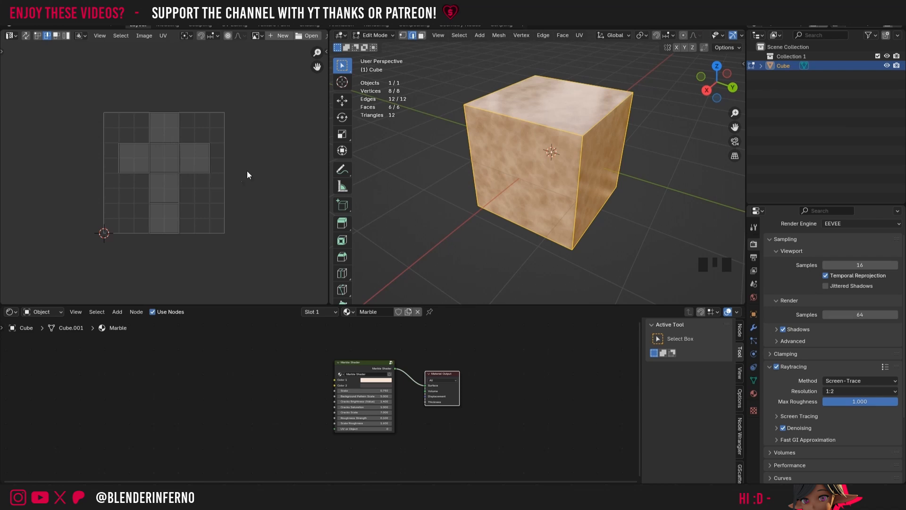
key(a)
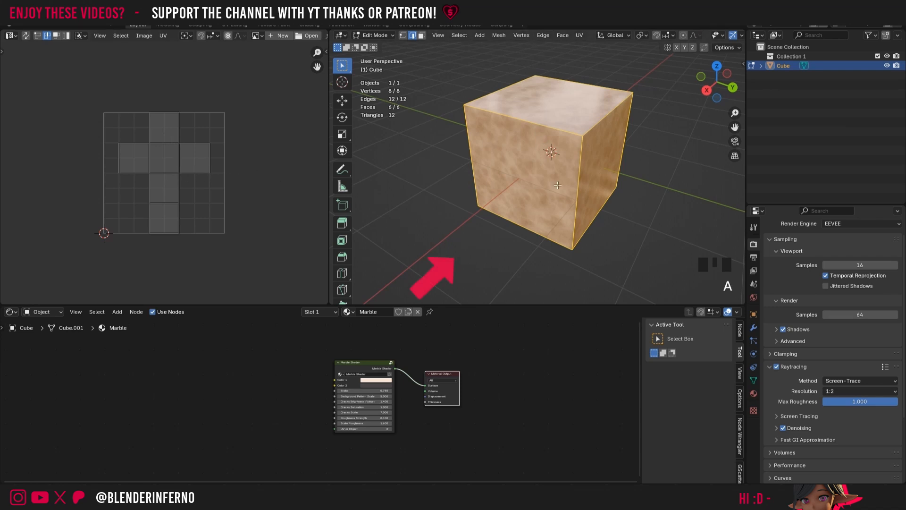
click(414, 144)
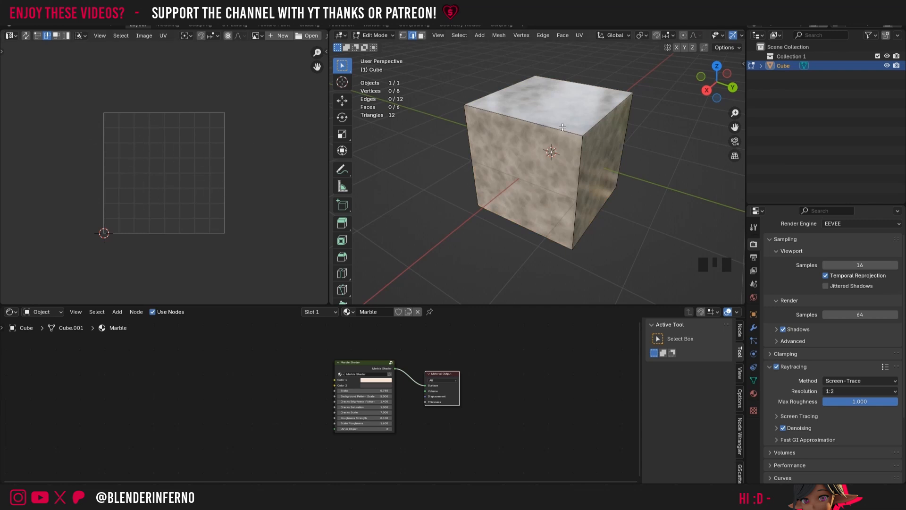
key(a)
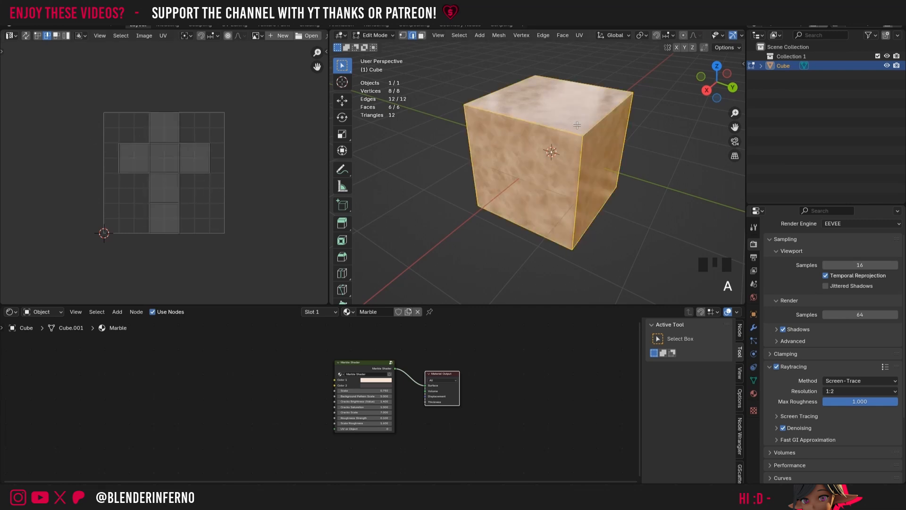
scroll(271, 165, up, 3)
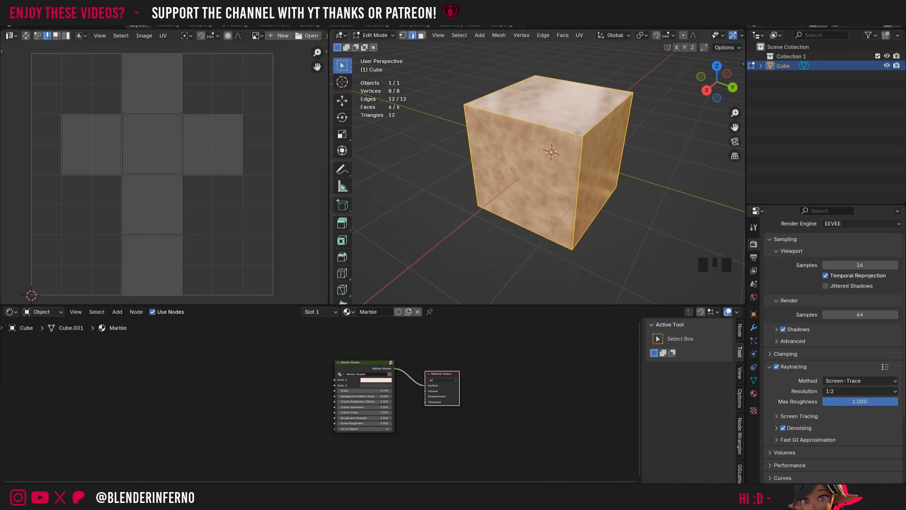
Step: Unwrap the whole cube with Smart UV Project using an island margin of 0.01, and expand the operation's settings
key(a)
key(u)
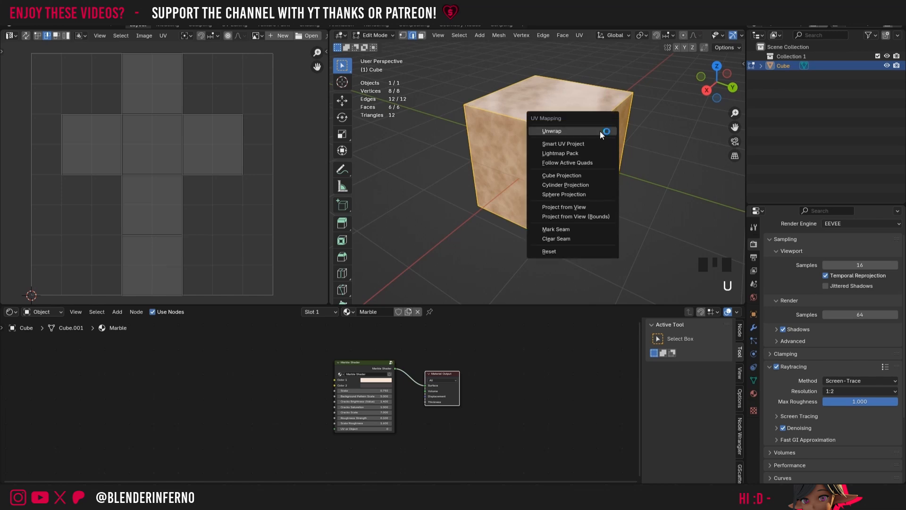
click(571, 145)
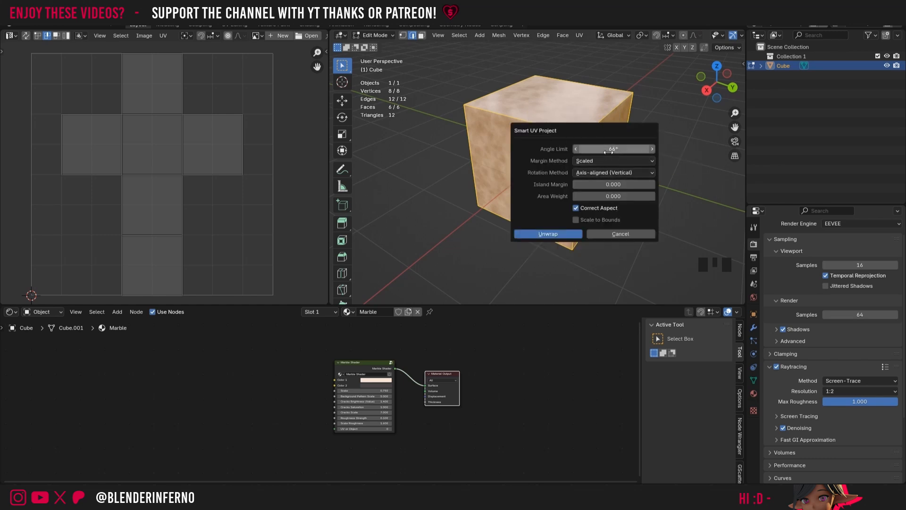
click(625, 185)
text(0.0)
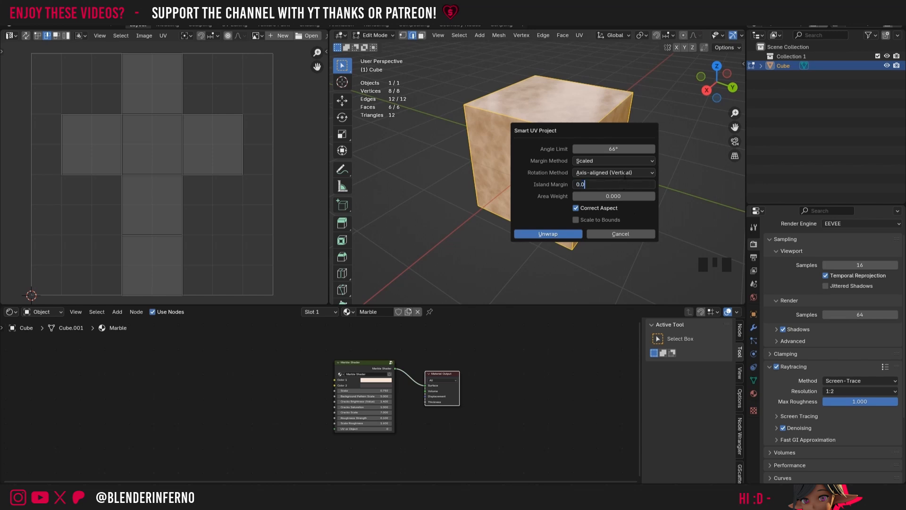
text(1)
click(562, 234)
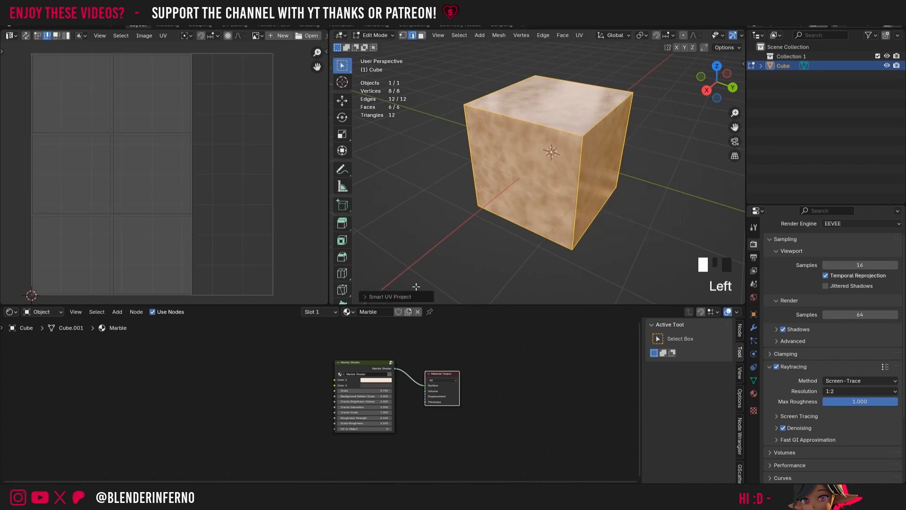
click(364, 297)
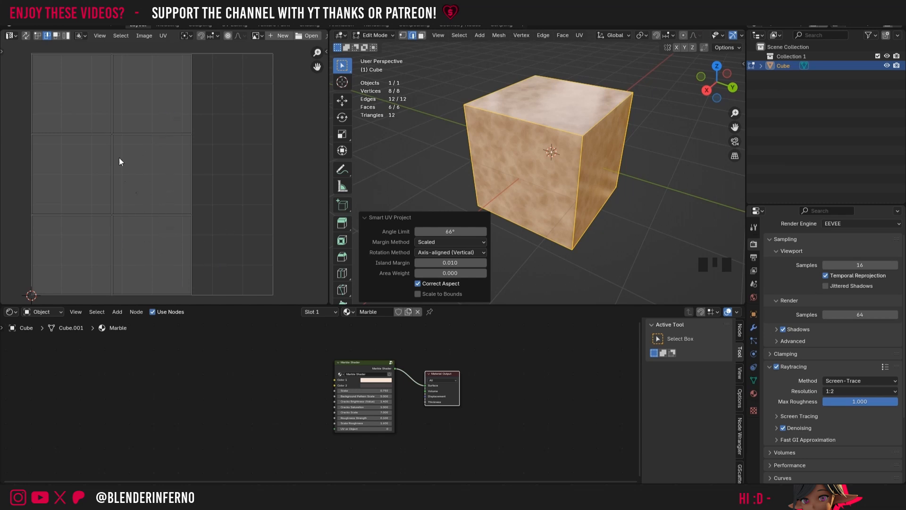
scroll(262, 141, down, 2)
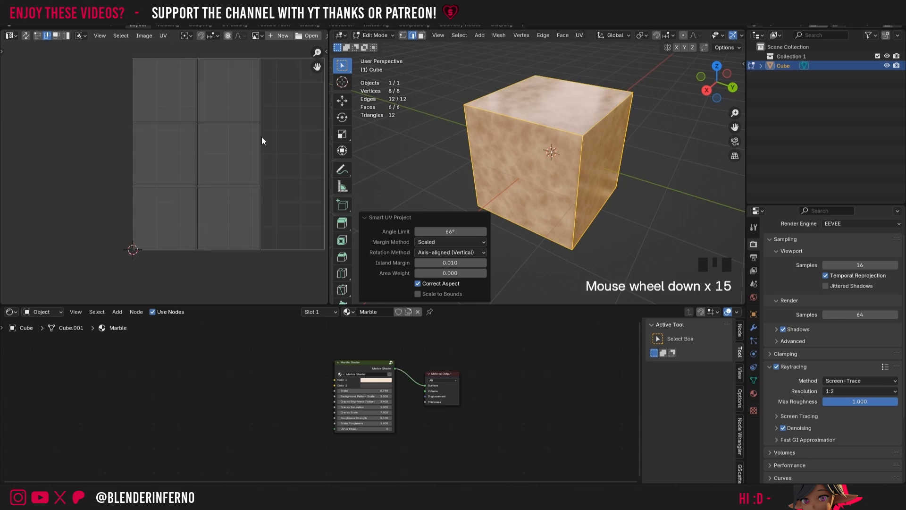
drag(318, 66, 299, 86)
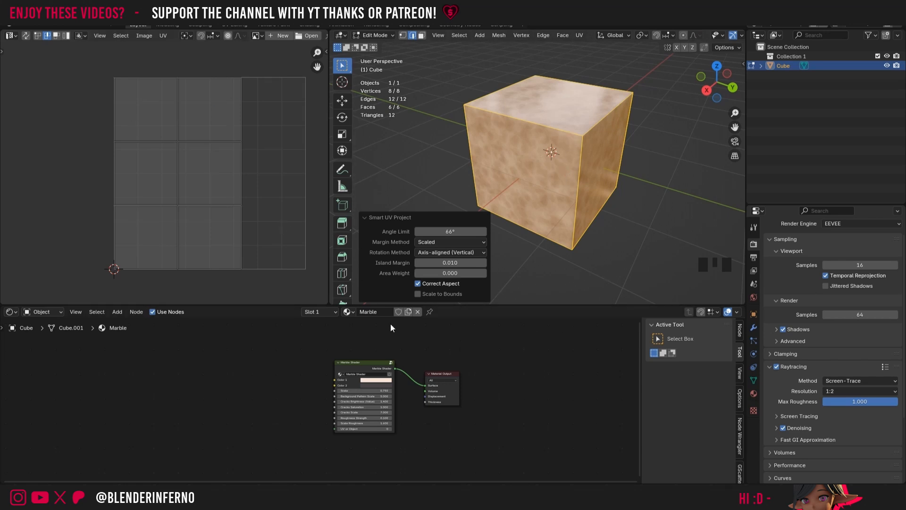
Step: Shift the Material Output and Marble Shader nodes down to make room above them
click(448, 352)
drag(441, 372, 453, 400)
drag(373, 368, 374, 406)
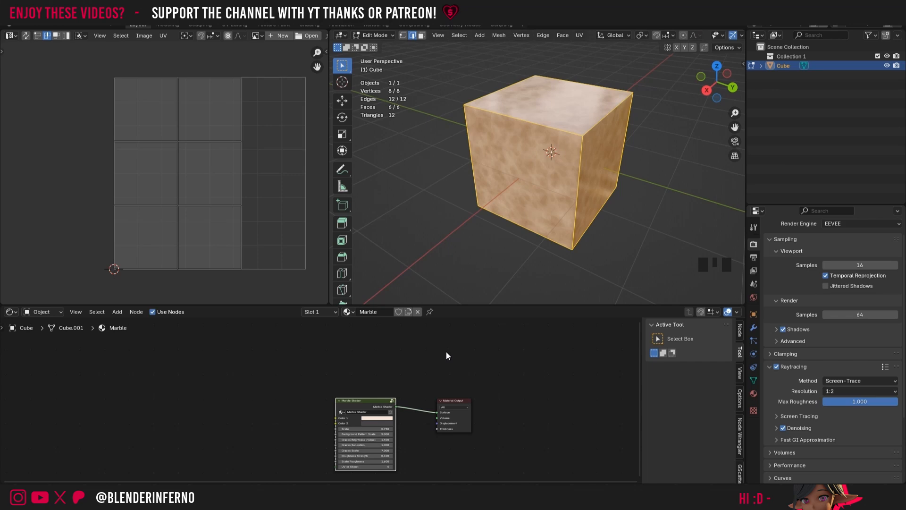
Step: Add an Image Texture node above the Marble material's existing nodes, and return the cube to Object Mode
key(shift+a)
mouse_move(426, 414)
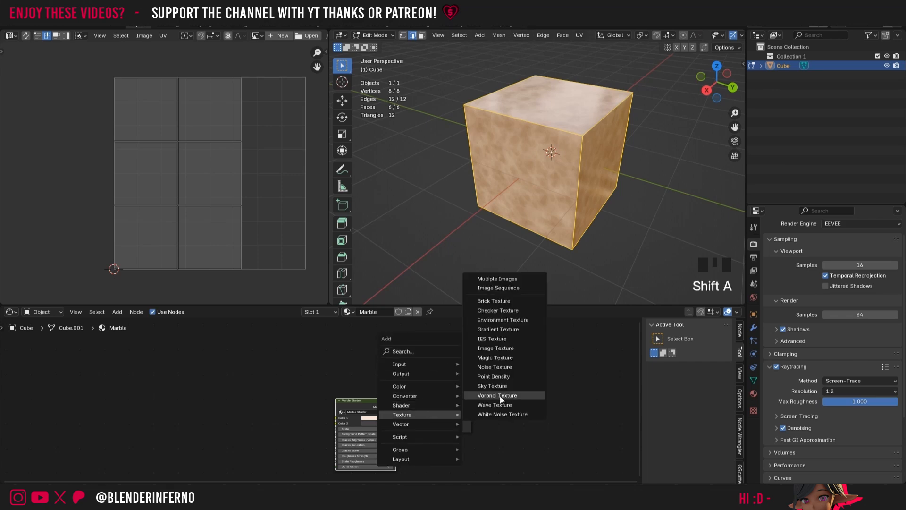
click(495, 348)
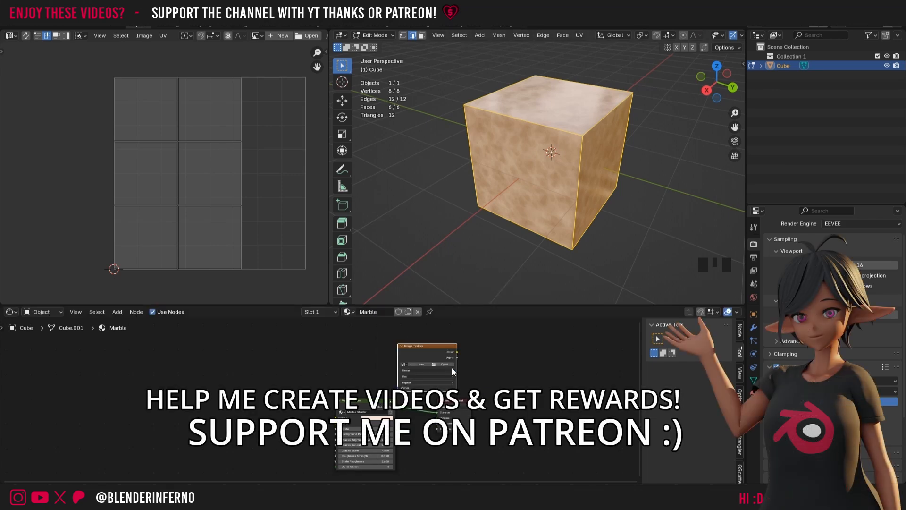
click(380, 35)
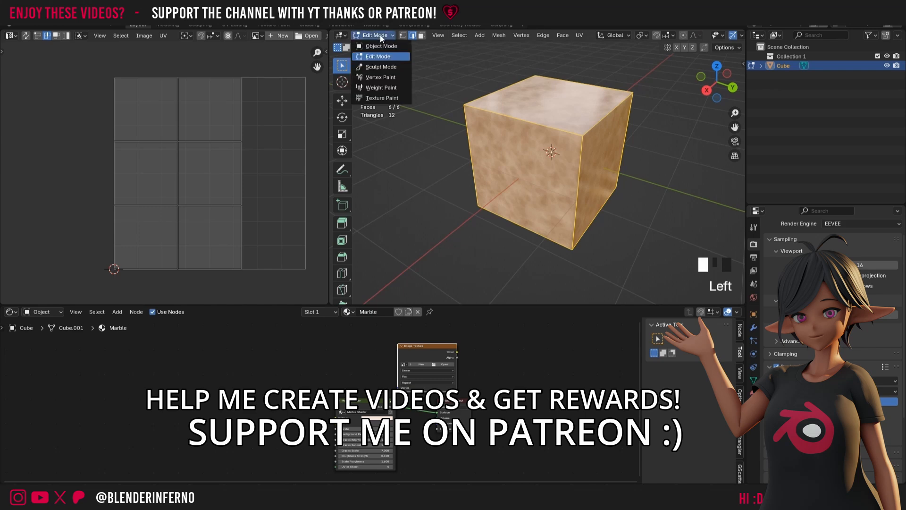
click(381, 46)
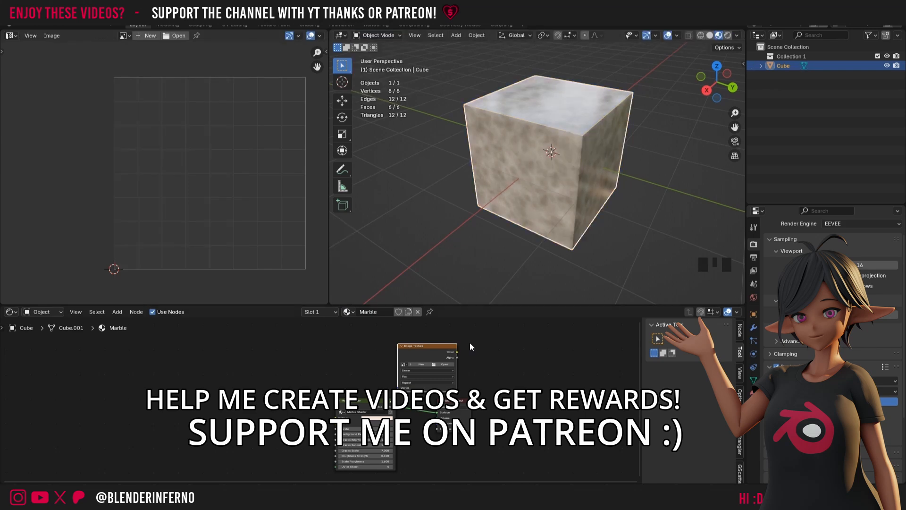
Step: Start a new image from the Image Texture node and name it Diffuse Marble 2K
scroll(470, 347, up, 6)
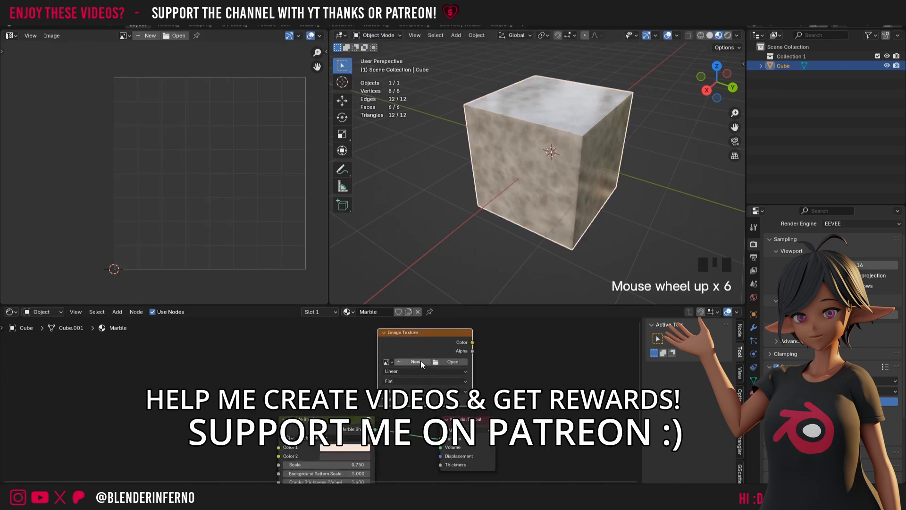
click(412, 362)
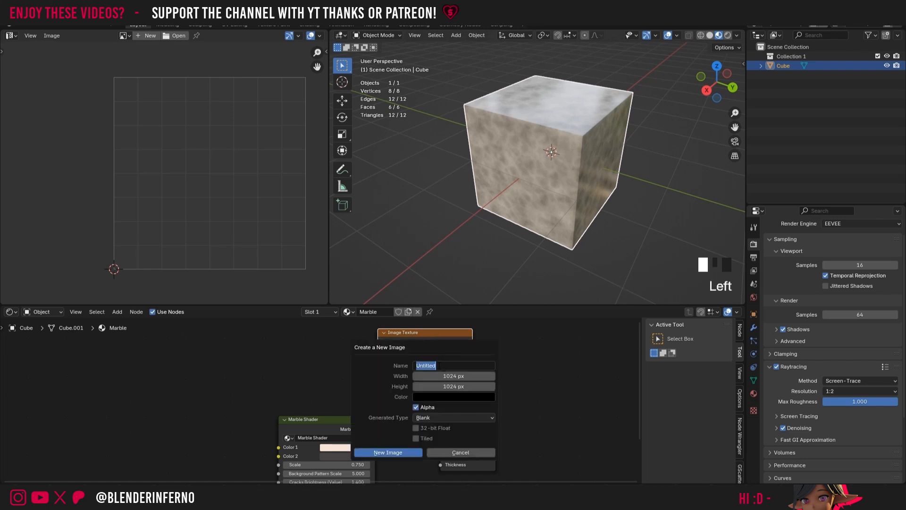
text(Diff)
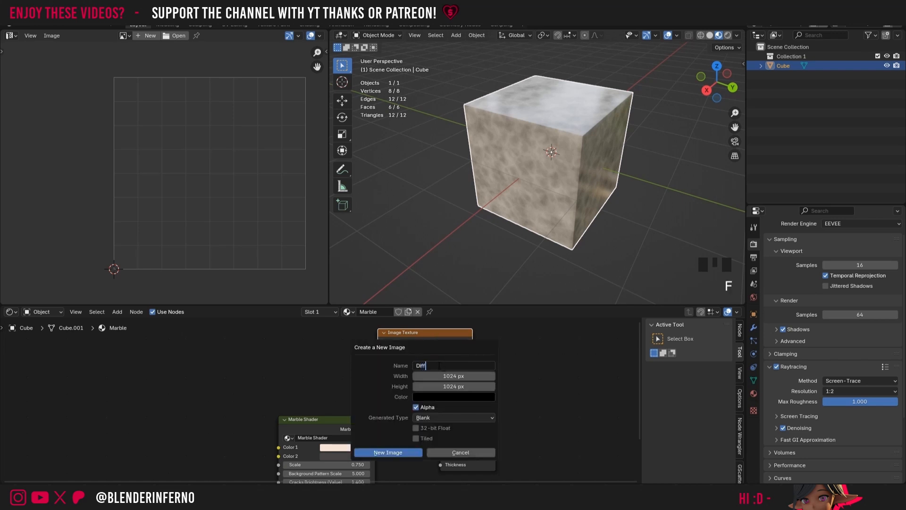
text(use Marble 2K)
key(Return)
Step: Double the new image's width and height to 2048 px, create the image, and save the file
drag(469, 375, 450, 390)
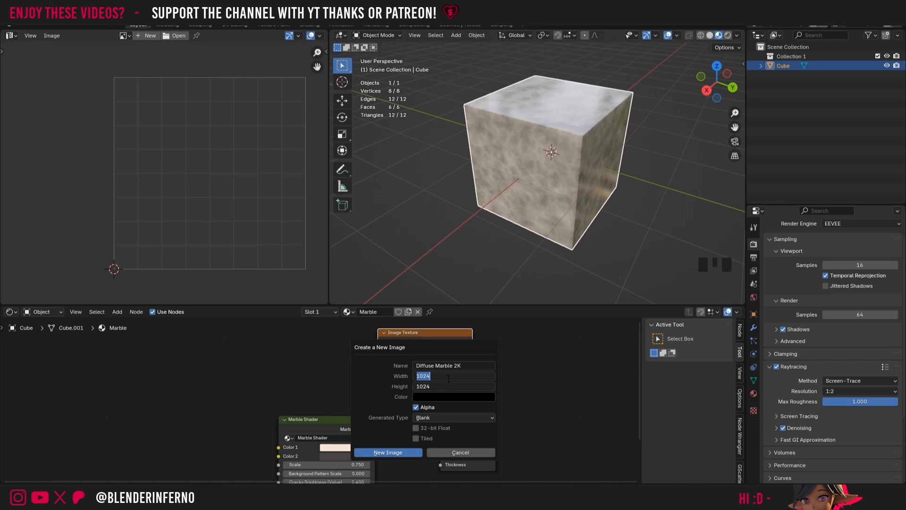
click(449, 380)
text(*)
text(2048)
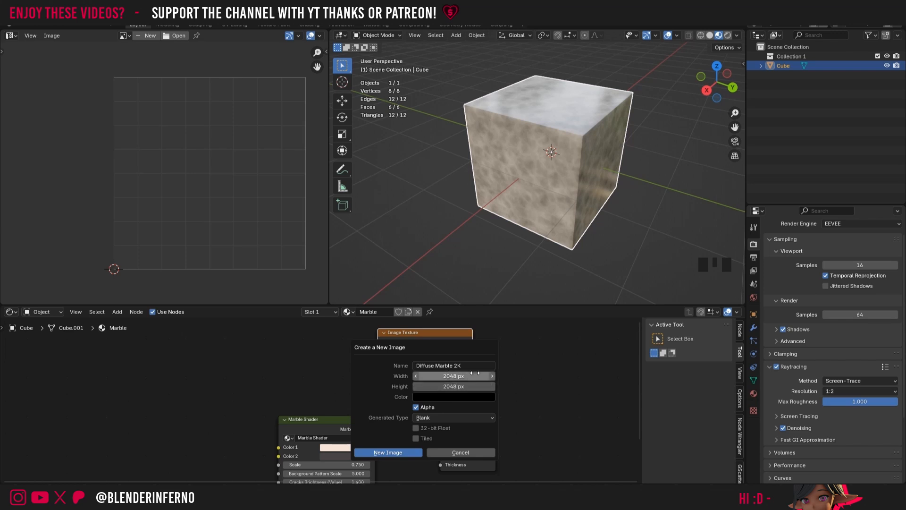
key(Return)
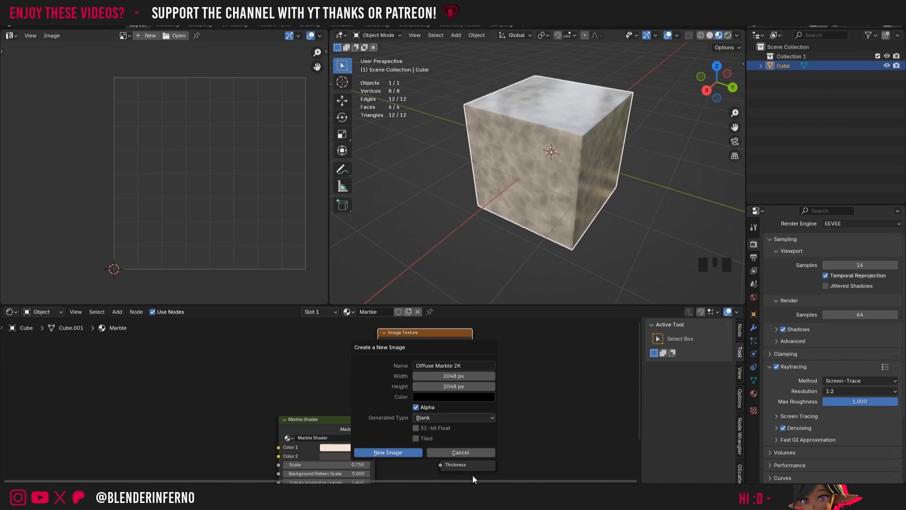
click(395, 451)
key(ctrl+s)
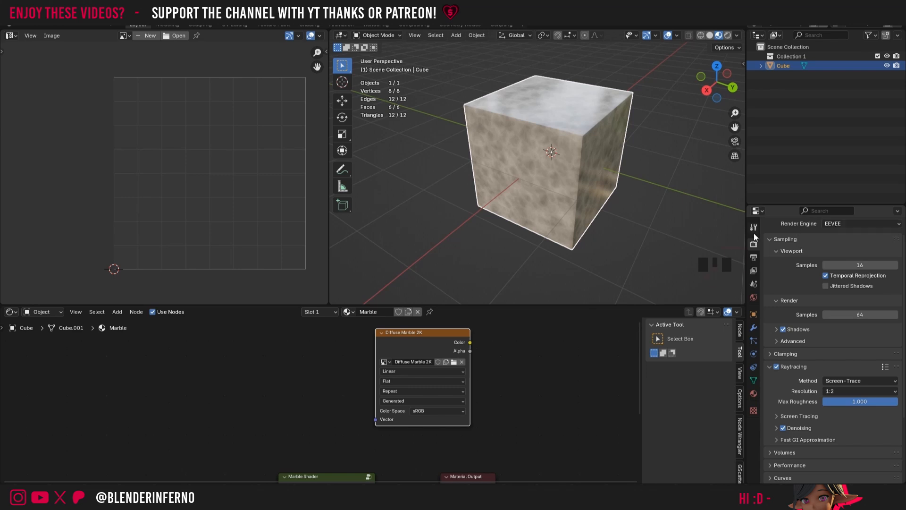
Step: Switch the render engine to Cycles and set the render max samples to 10
scroll(860, 240, up, 4)
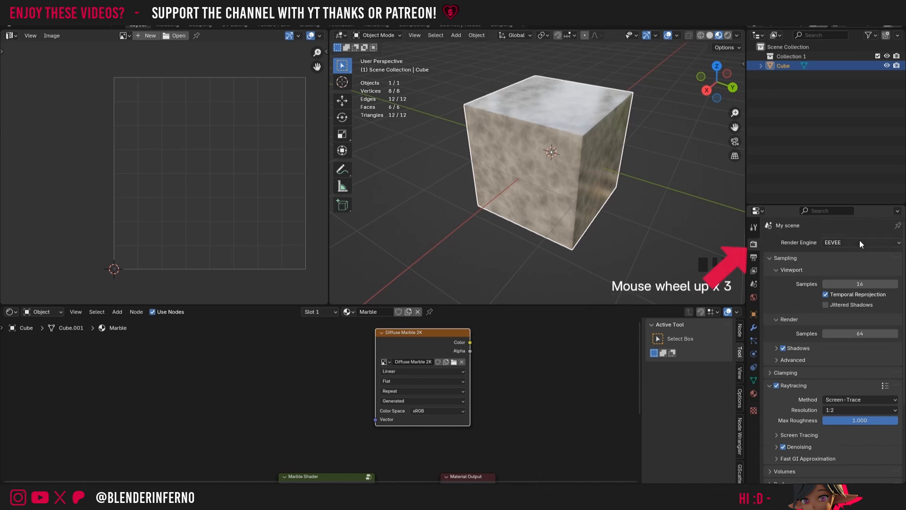
click(851, 243)
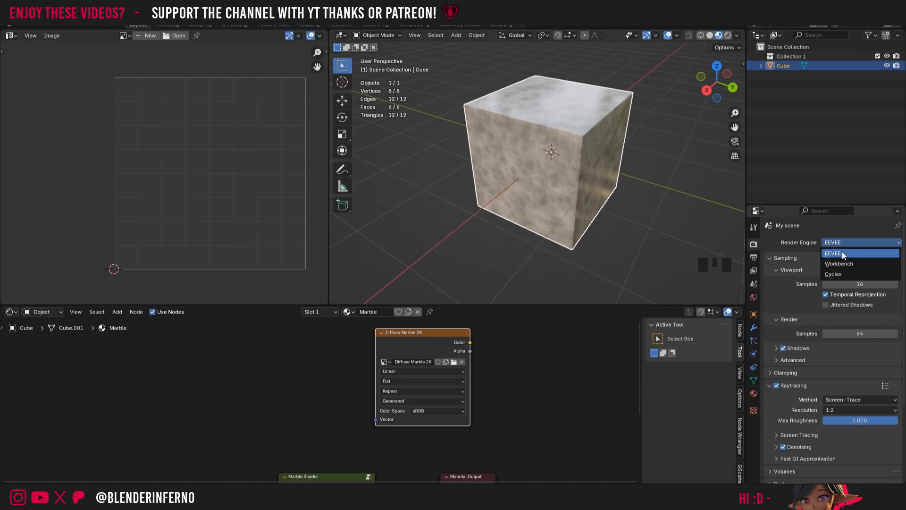
click(841, 274)
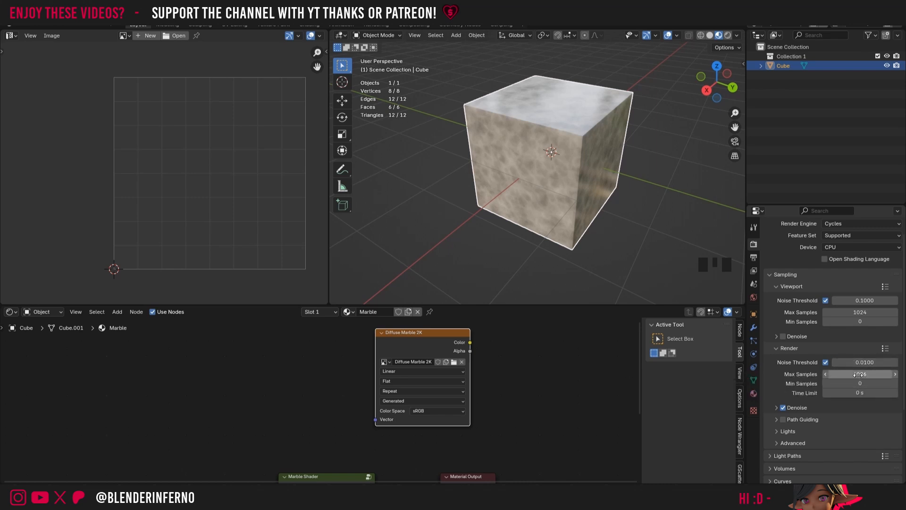
scroll(860, 374, down, 1)
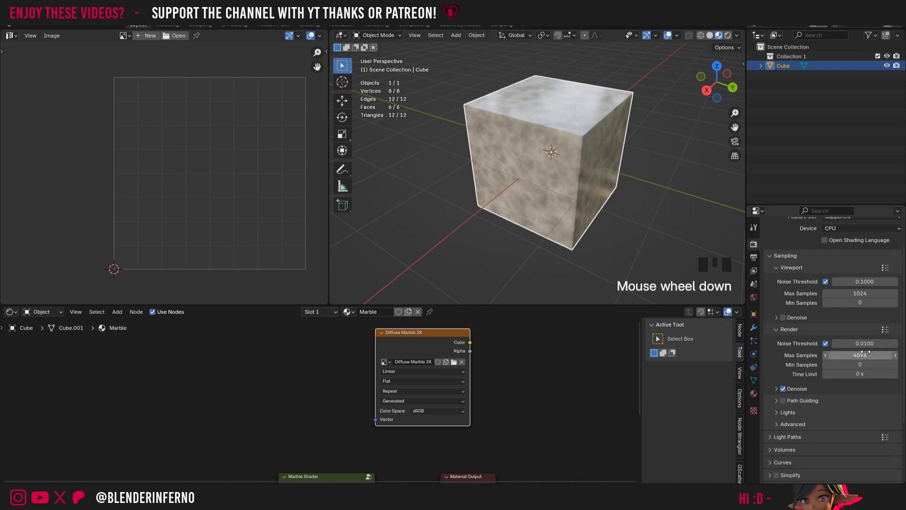
click(860, 355)
text(100)
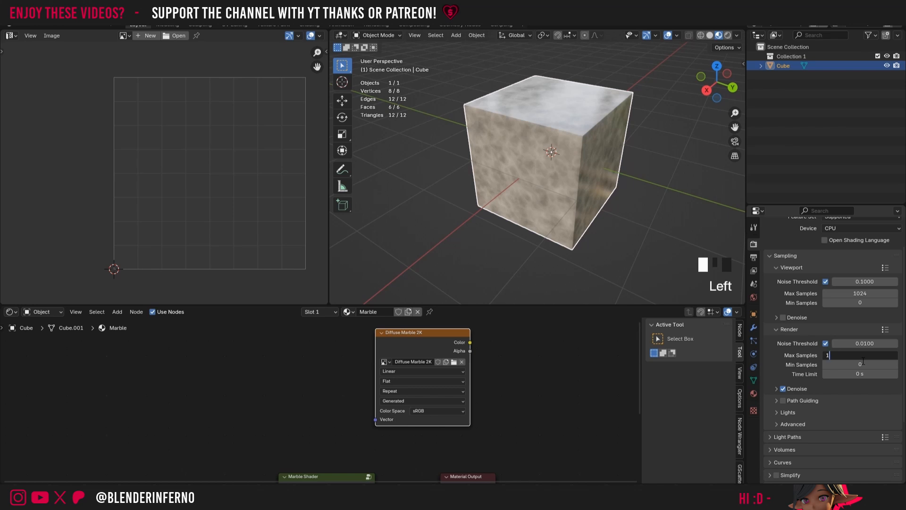
key(Return)
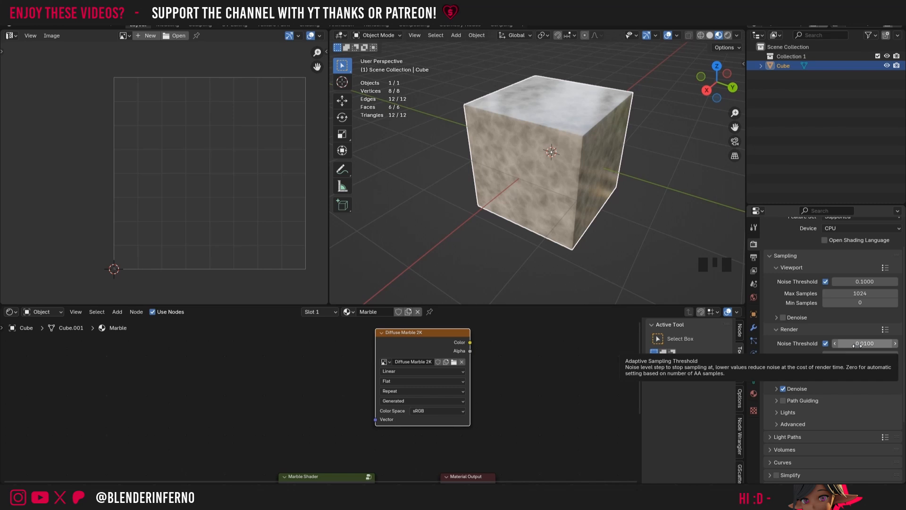
Step: Expand the Bake settings and set the bake type to Diffuse
scroll(851, 375, down, 8)
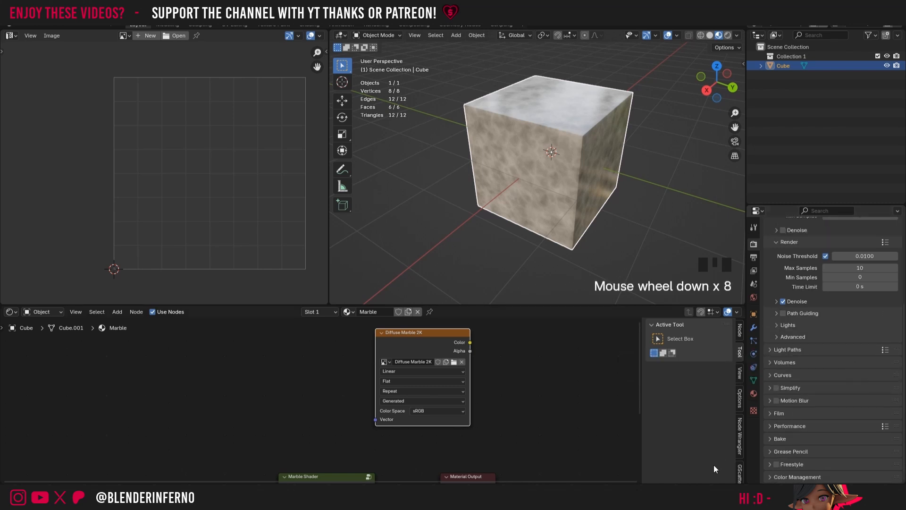
click(771, 439)
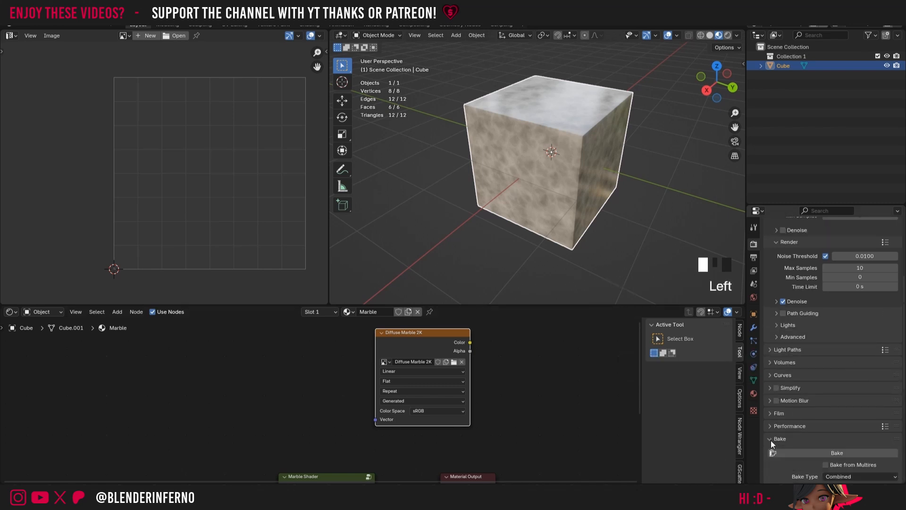
scroll(829, 432, down, 4)
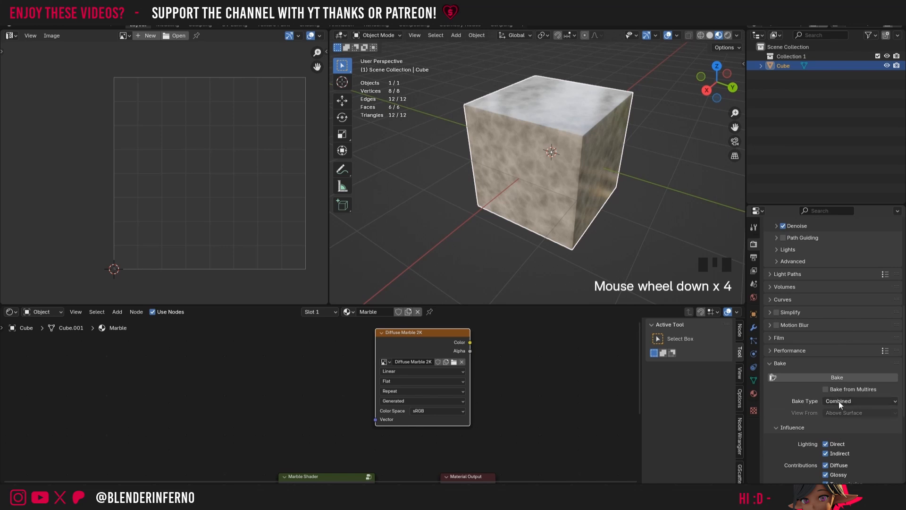
click(840, 402)
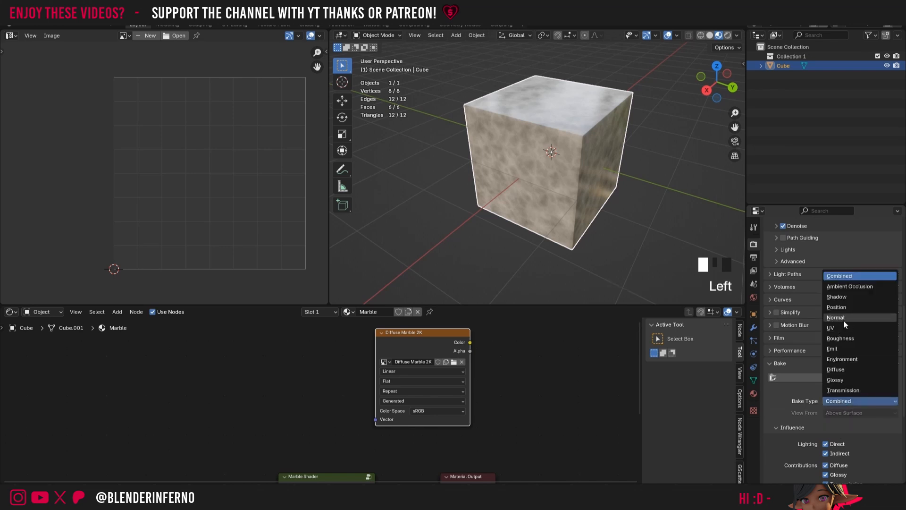
click(845, 369)
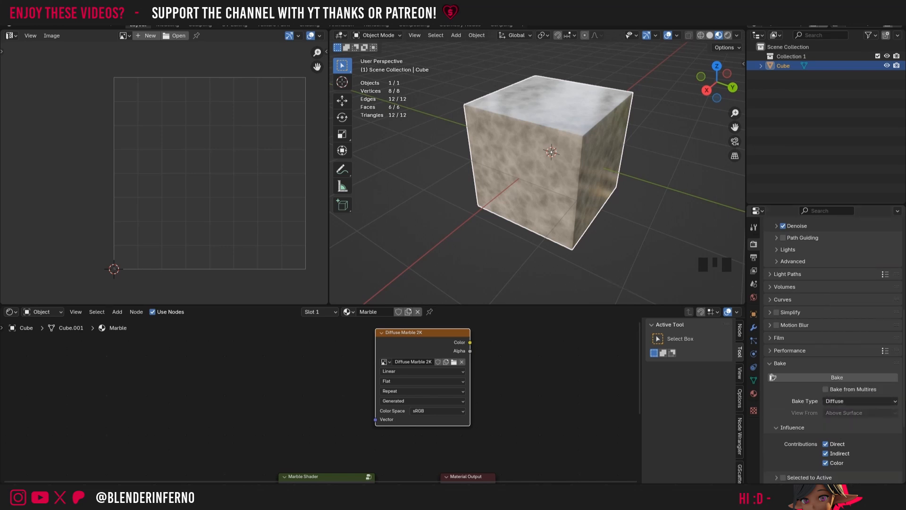
Step: Disable the Direct and Indirect contributions for the Diffuse bake, keeping only Color enabled
scroll(845, 390, down, 5)
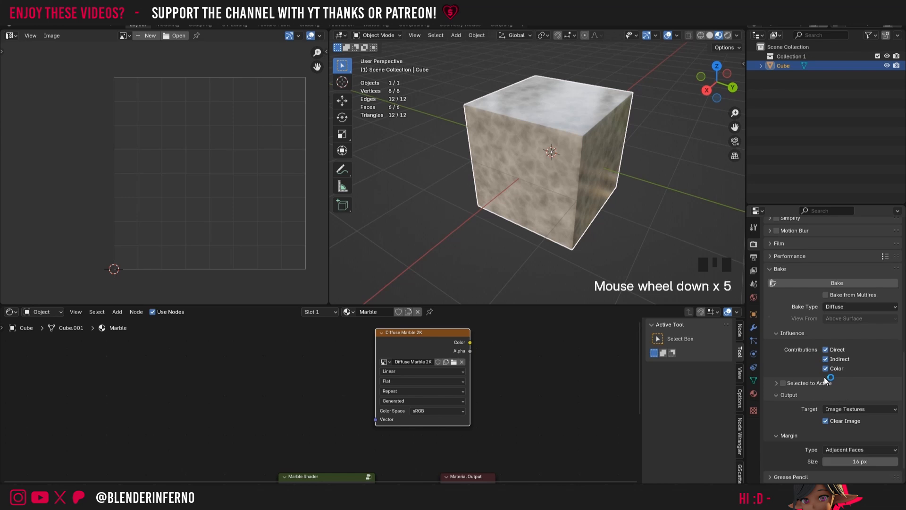
click(791, 334)
click(789, 342)
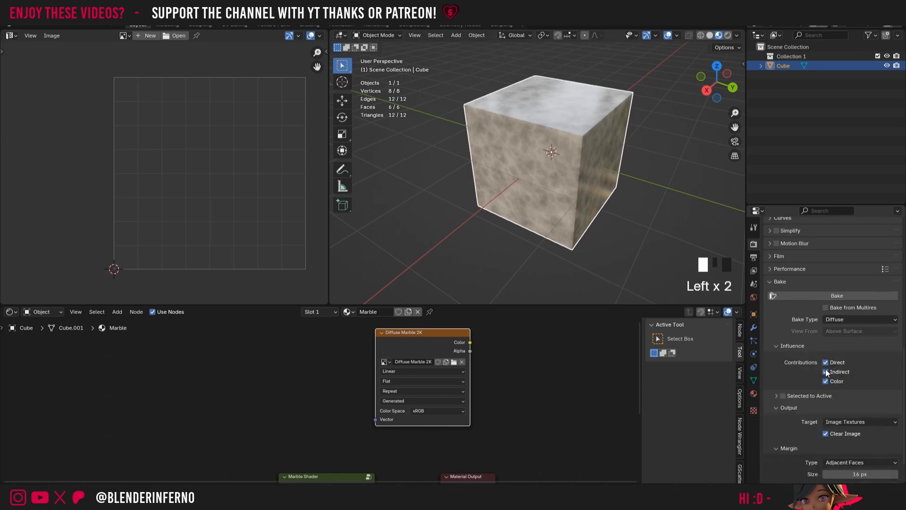
click(827, 372)
click(824, 362)
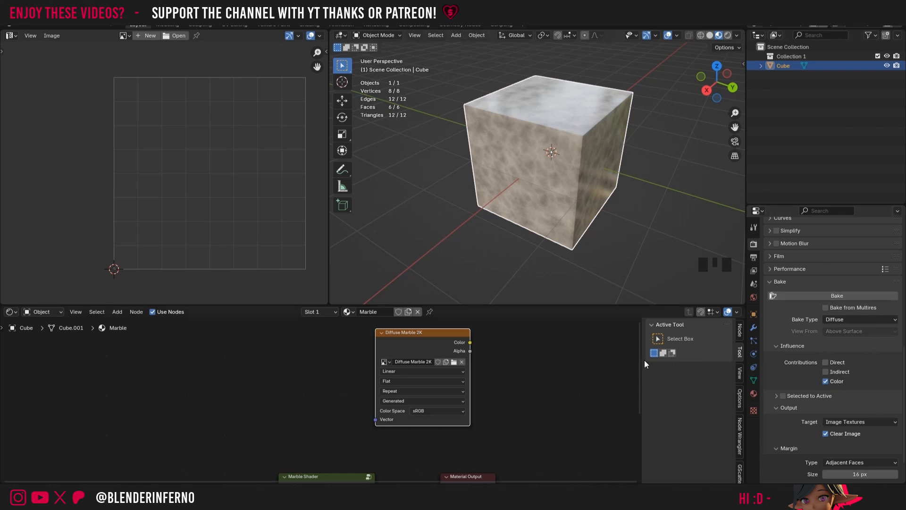
Step: Look inside the Marble Shader node group at what feeds the Principled BSDF's Base Color, and return to the main material nodes
drag(641, 365, 641, 424)
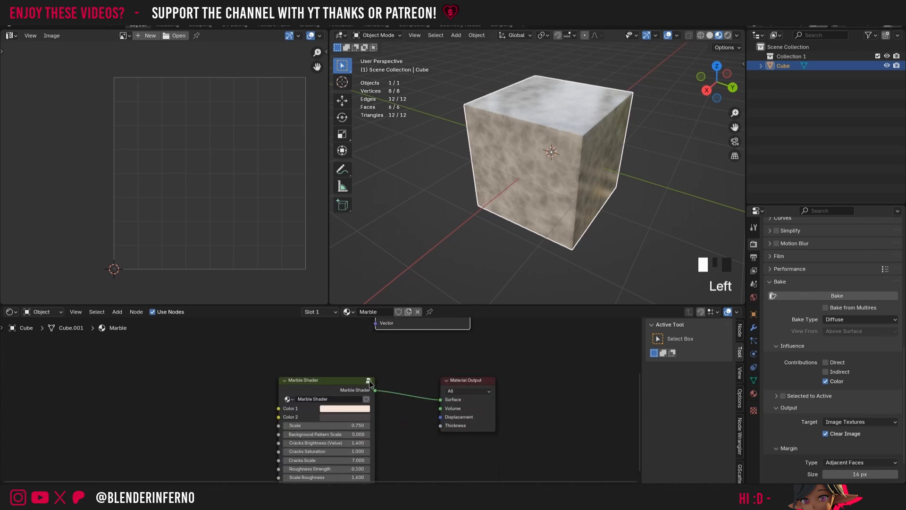
click(369, 381)
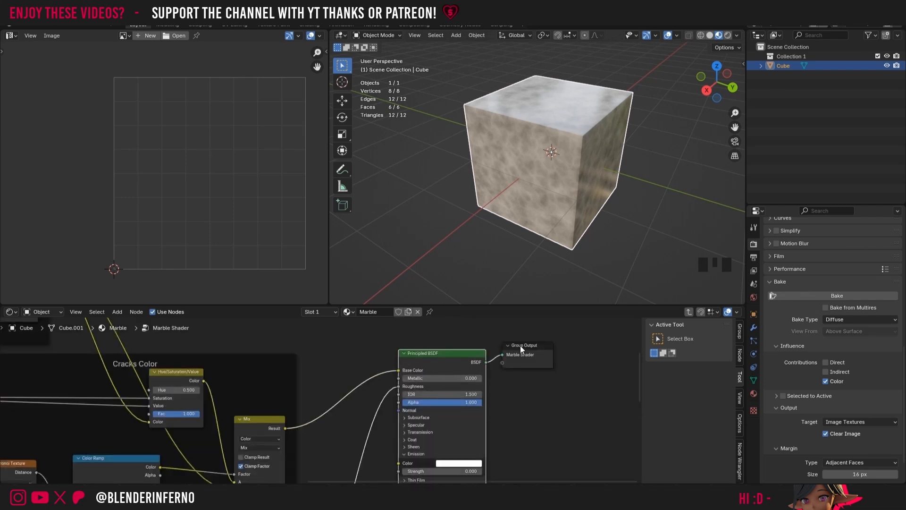
key(Tab)
scroll(349, 402, up, 8)
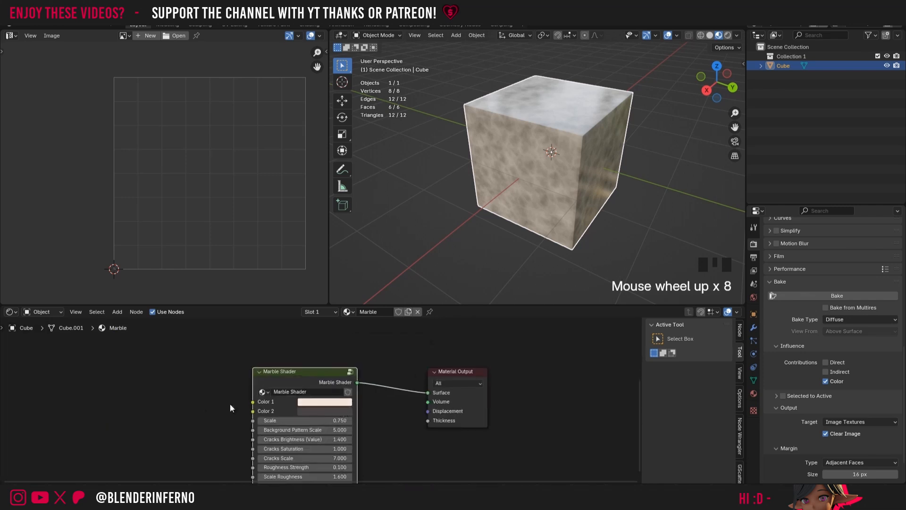
click(351, 373)
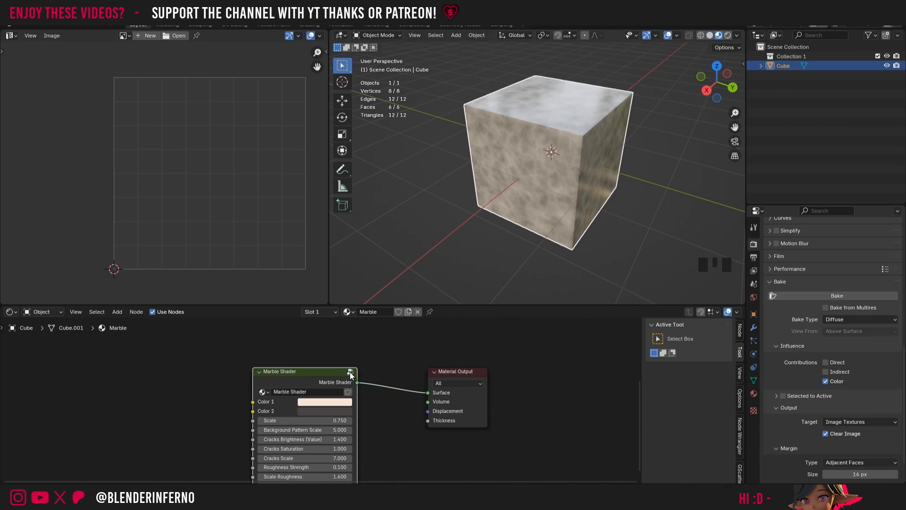
click(350, 372)
scroll(285, 384, down, 3)
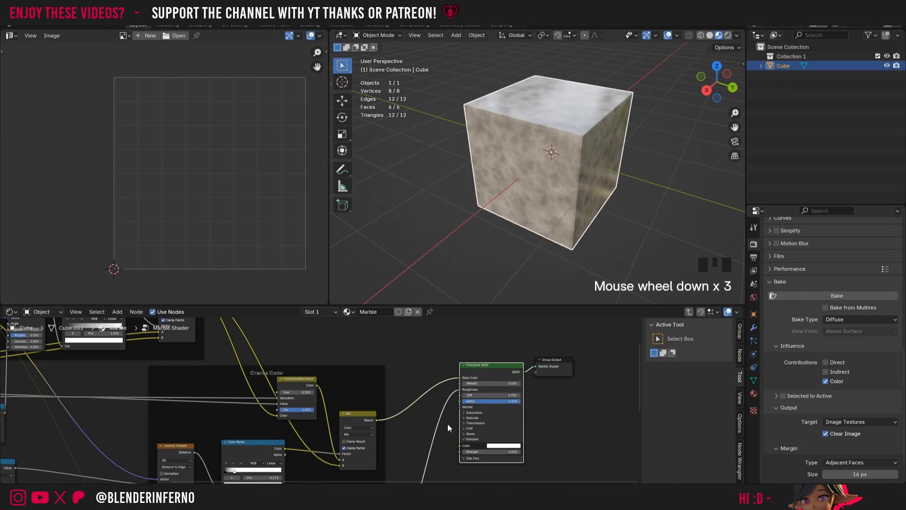
scroll(553, 400, up, 7)
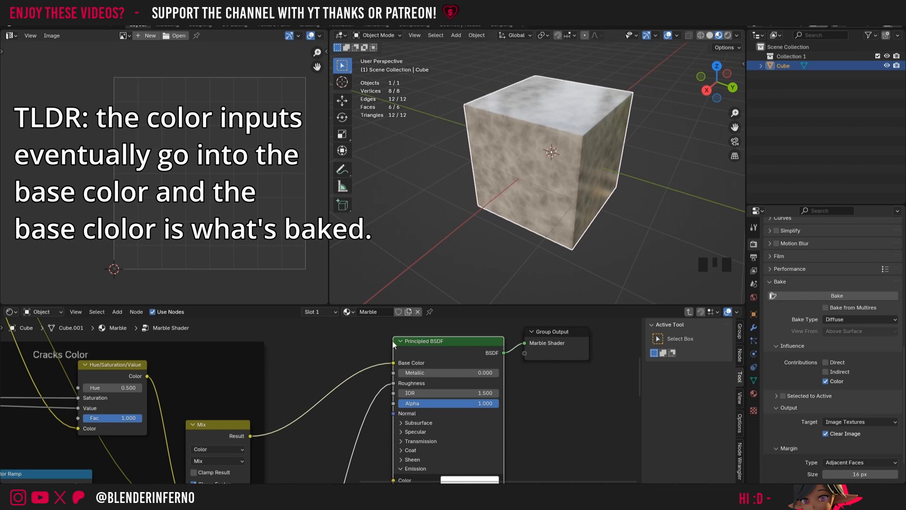
click(688, 315)
Step: Select the Diffuse Marble 2K image node, bake the cube's diffuse color into it, and check the baked image against the cube
scroll(822, 378, down, 4)
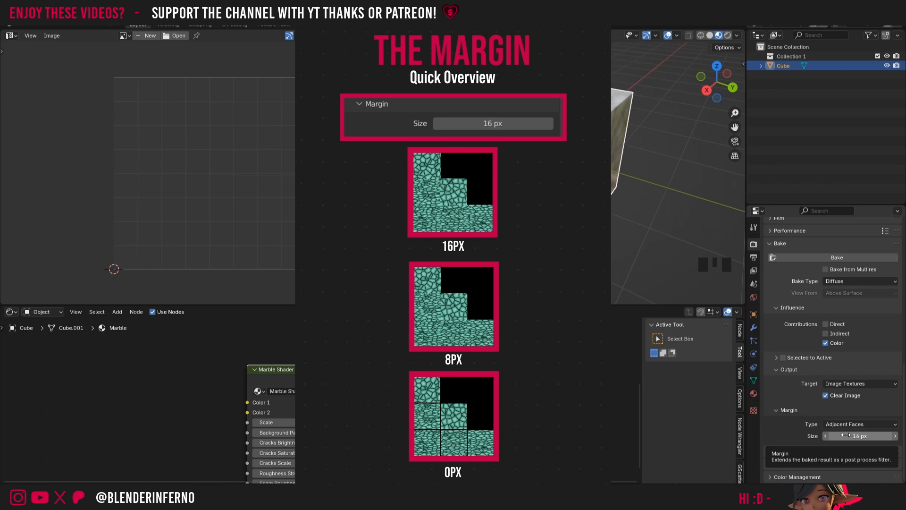
drag(640, 425, 631, 341)
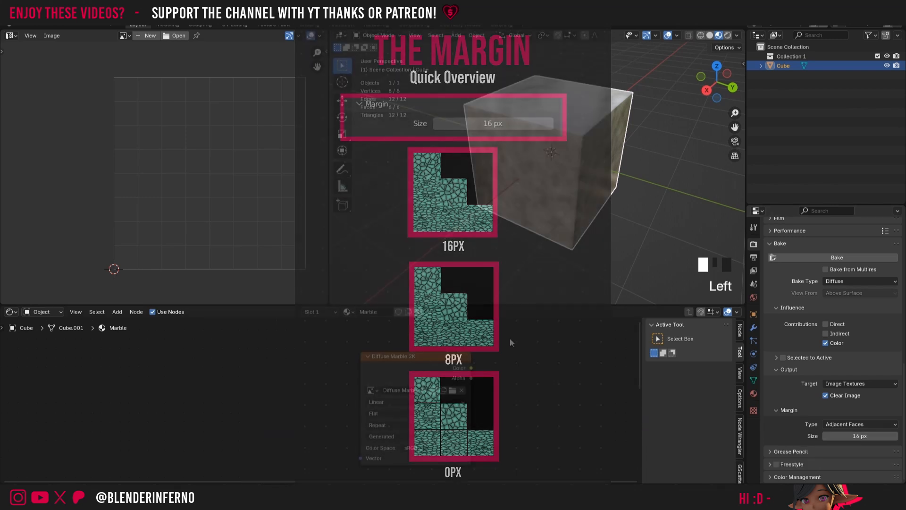
click(406, 378)
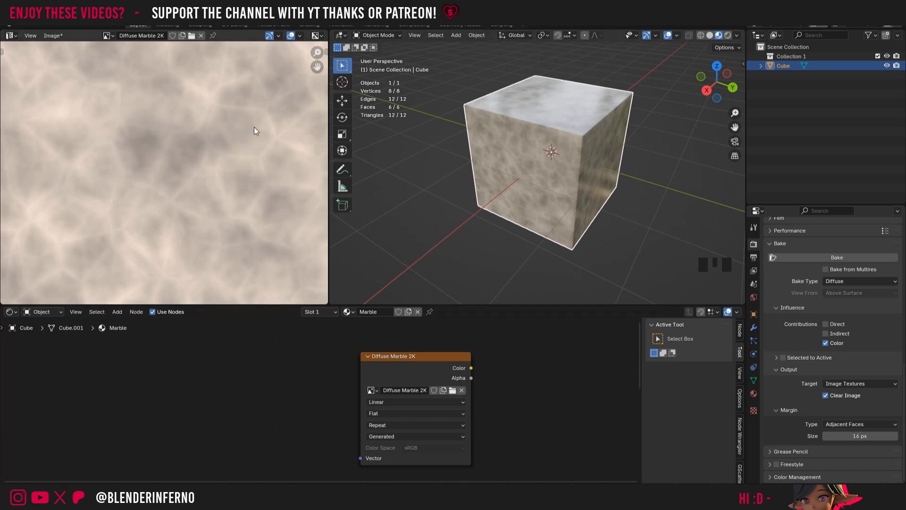
scroll(172, 128, down, 6)
middle_drag(194, 130, 188, 182)
click(502, 110)
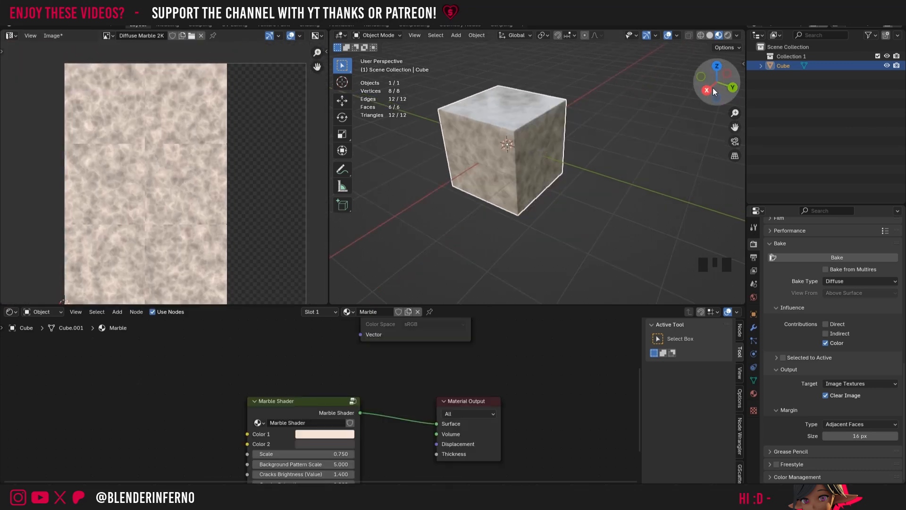
drag(718, 76, 705, 81)
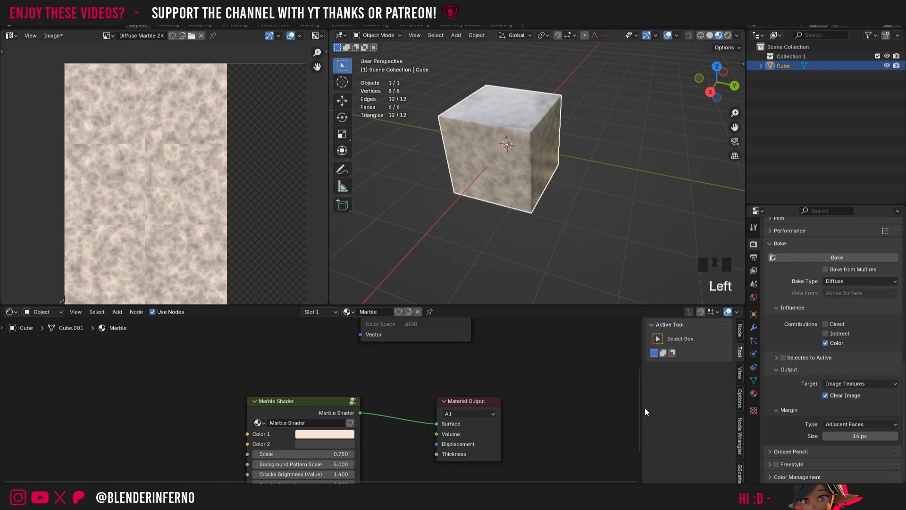
Step: Save the current Blender file
drag(639, 424, 639, 373)
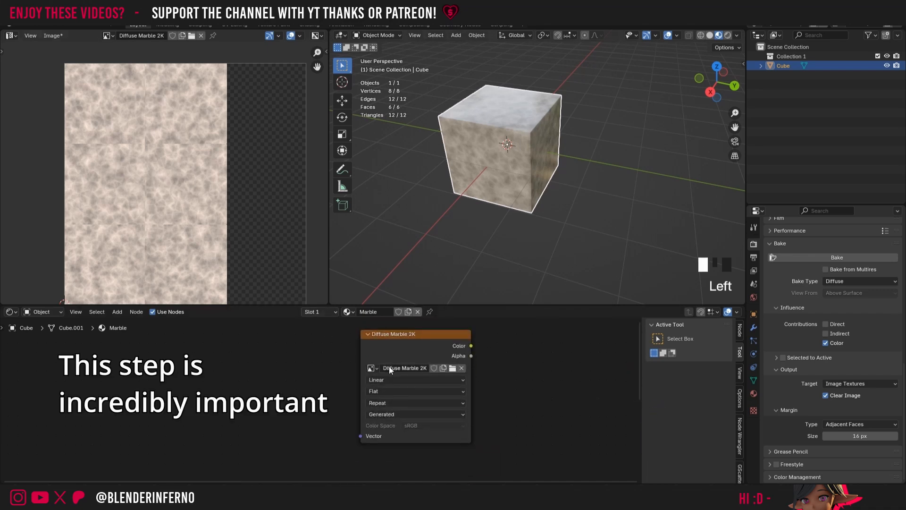
key(ctrl+s)
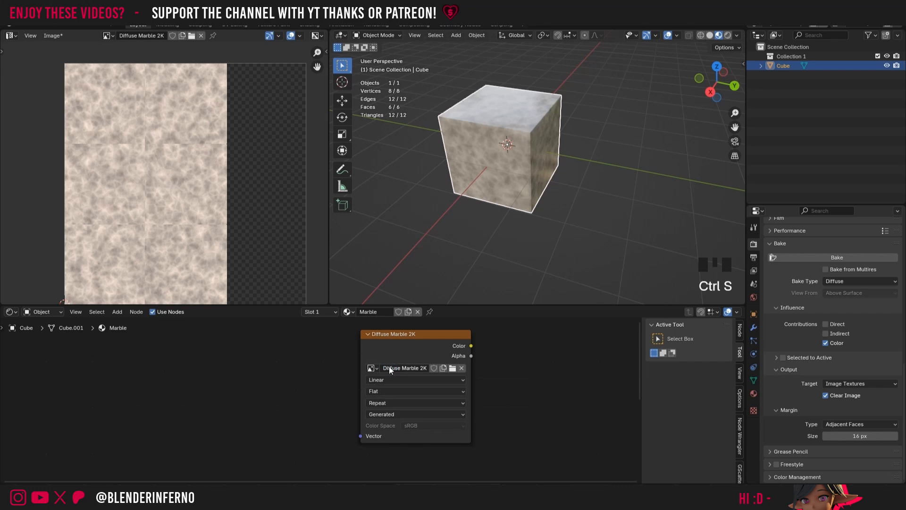
click(24, 25)
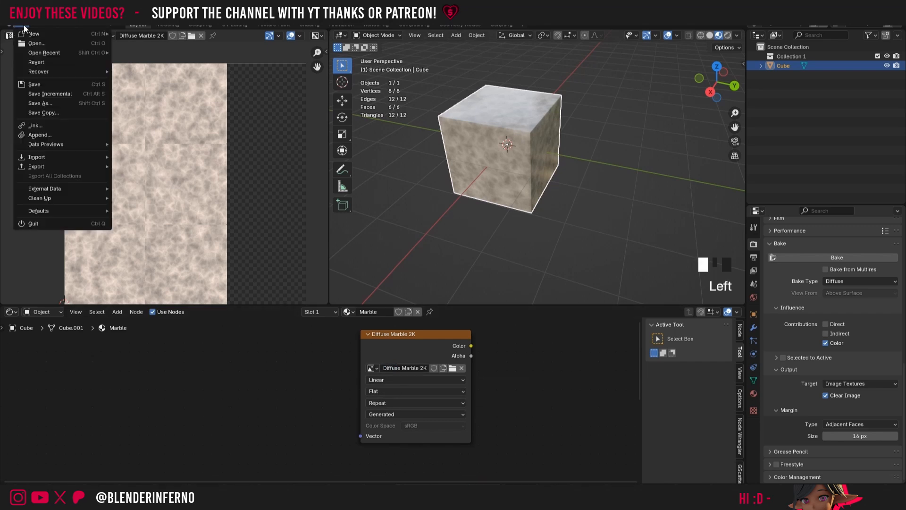
click(42, 85)
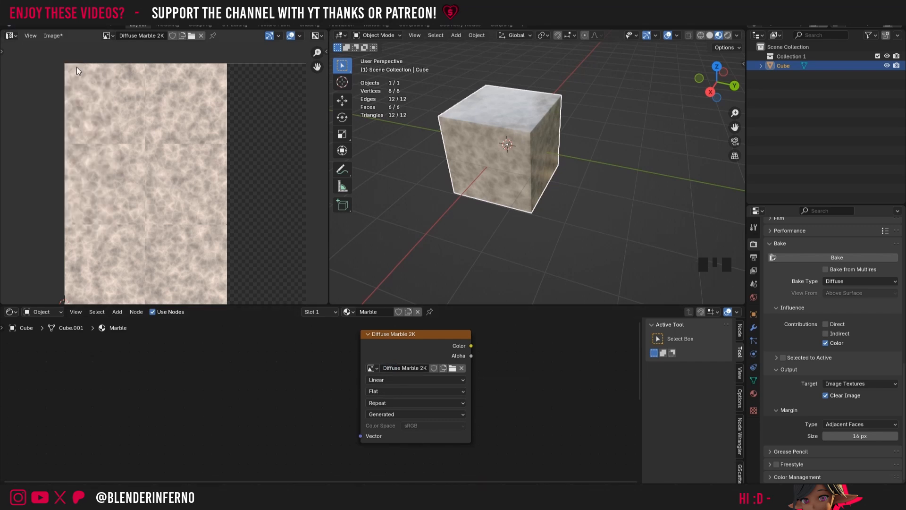
Step: Save the baked image as Diffuse Marble 2K.png in a new folder named Marble 2k textures inside the tutorial blend files folder
click(55, 37)
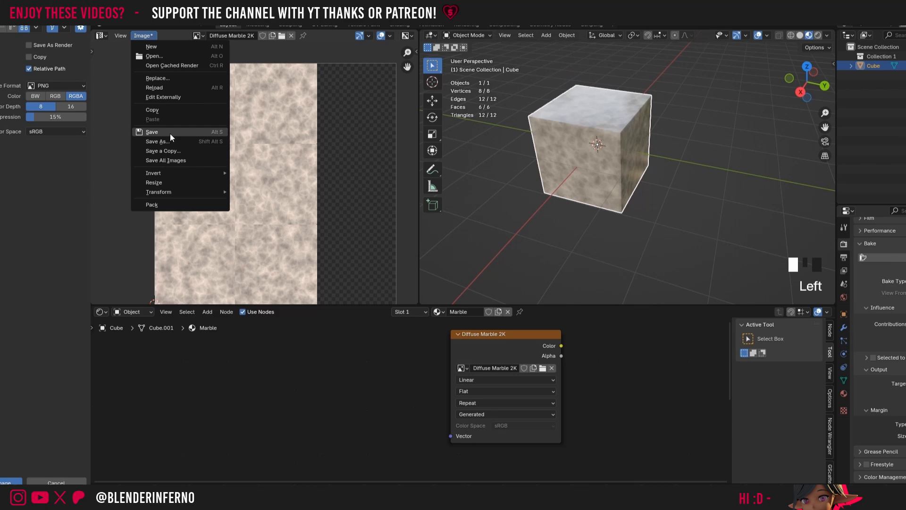
click(71, 141)
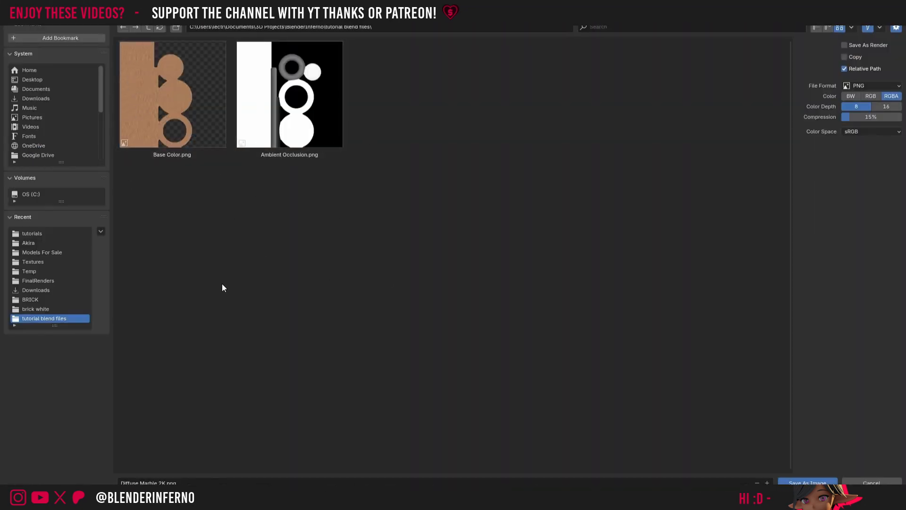
click(177, 29)
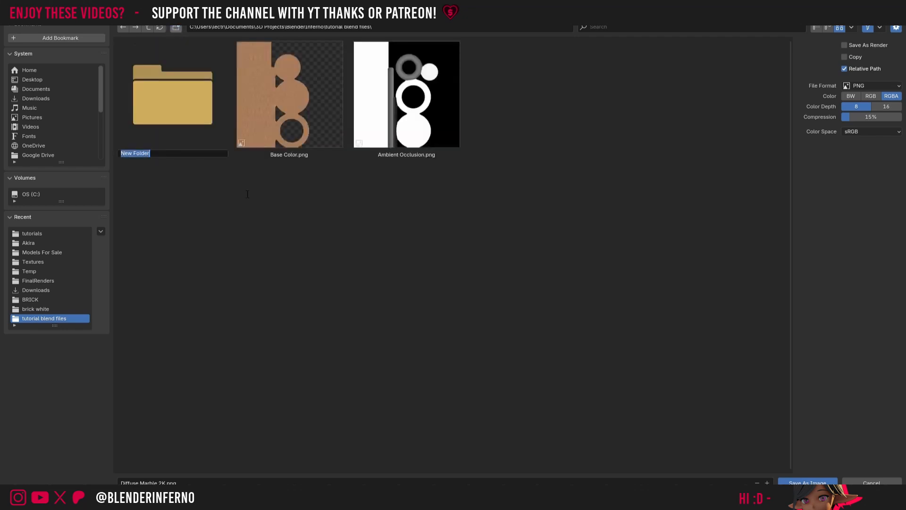
text(Marble 2k textures)
key(Return)
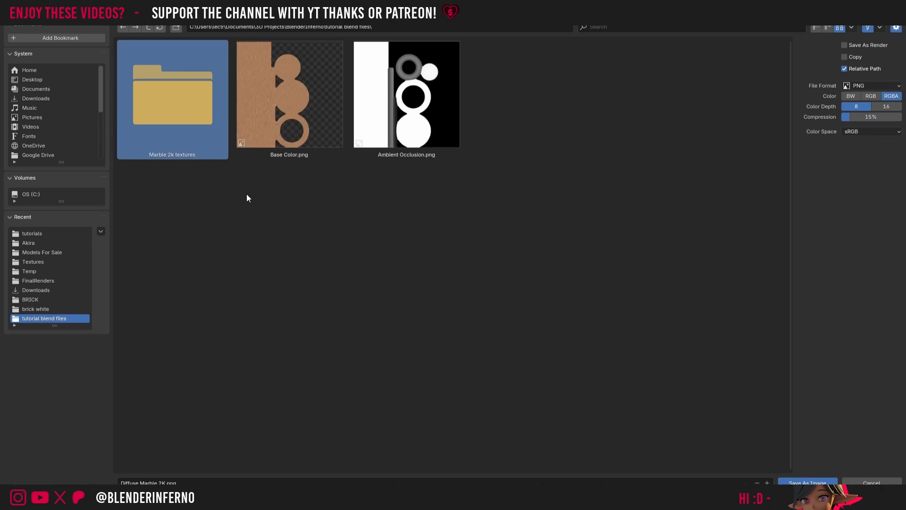
double_click(164, 125)
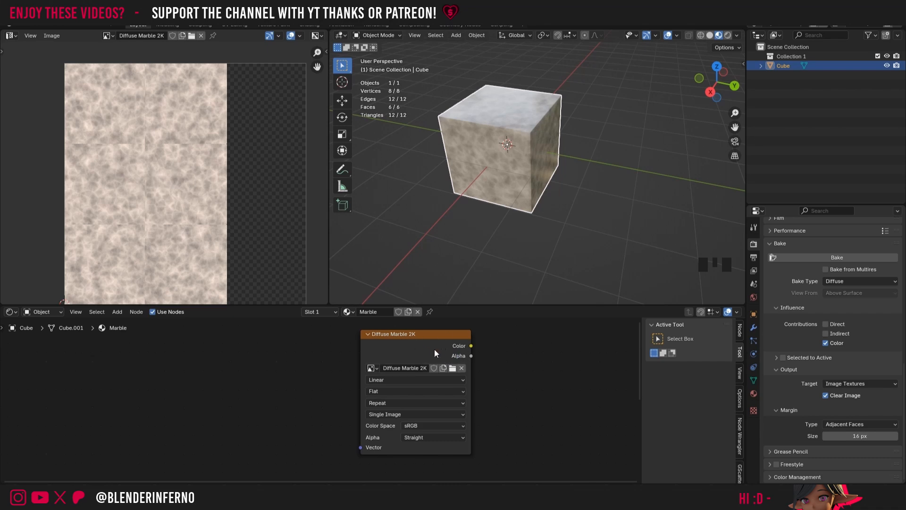
click(419, 346)
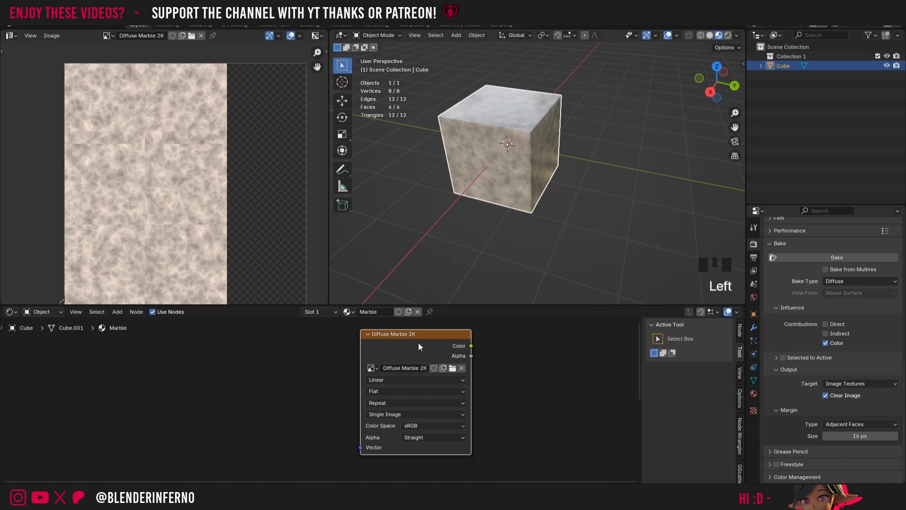
click(52, 37)
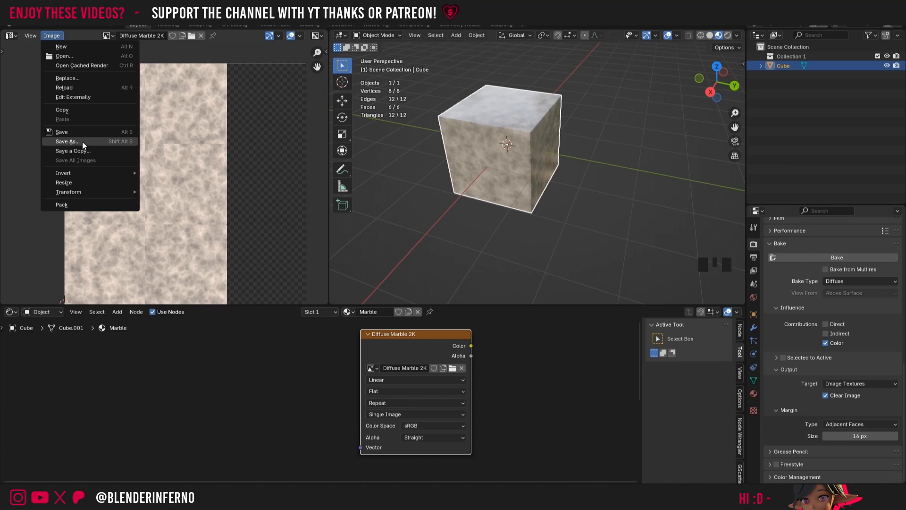
Step: Duplicate the marble cube in place and move the copy about 3.32 m along the Y axis
scroll(606, 166, up, 4)
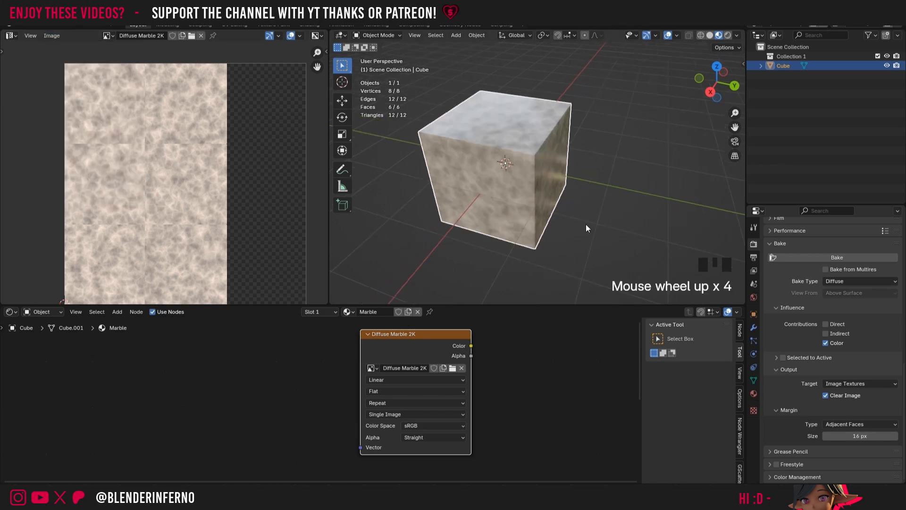
drag(735, 127, 679, 102)
click(435, 141)
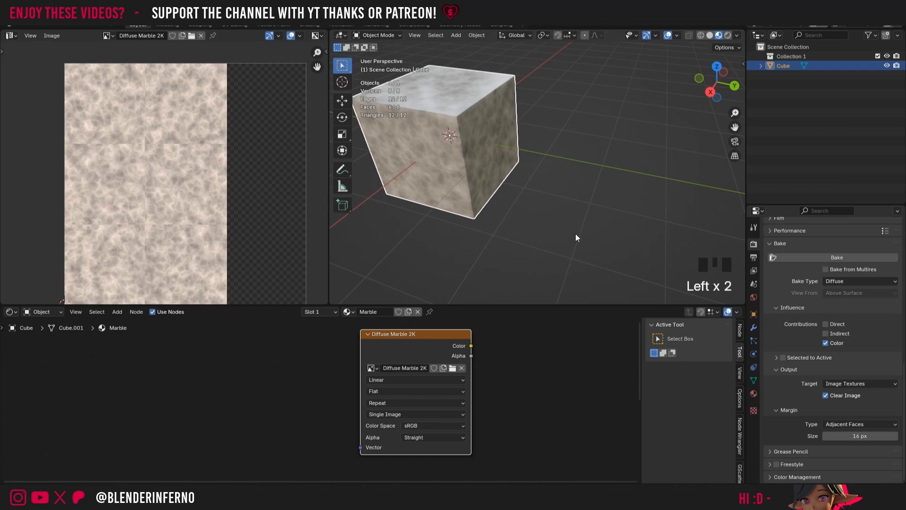
key(shift+d)
right_click(642, 188)
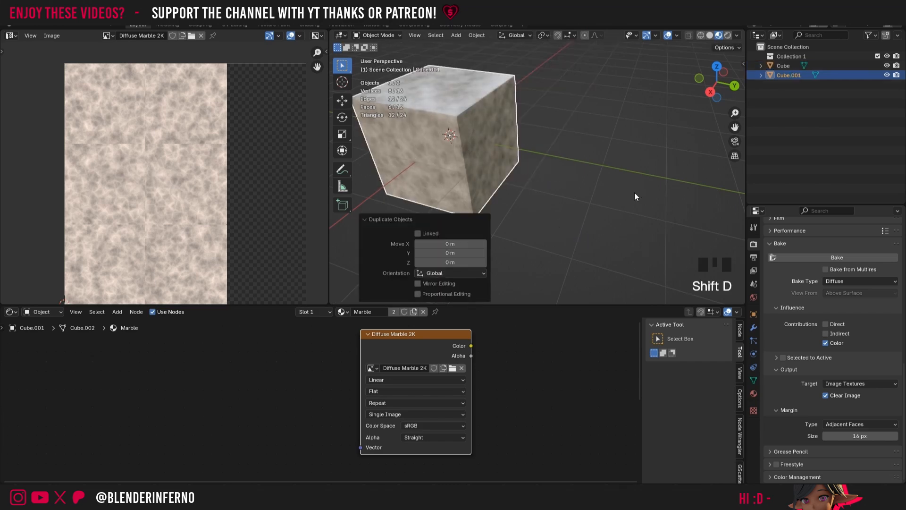
key(g)
key(y)
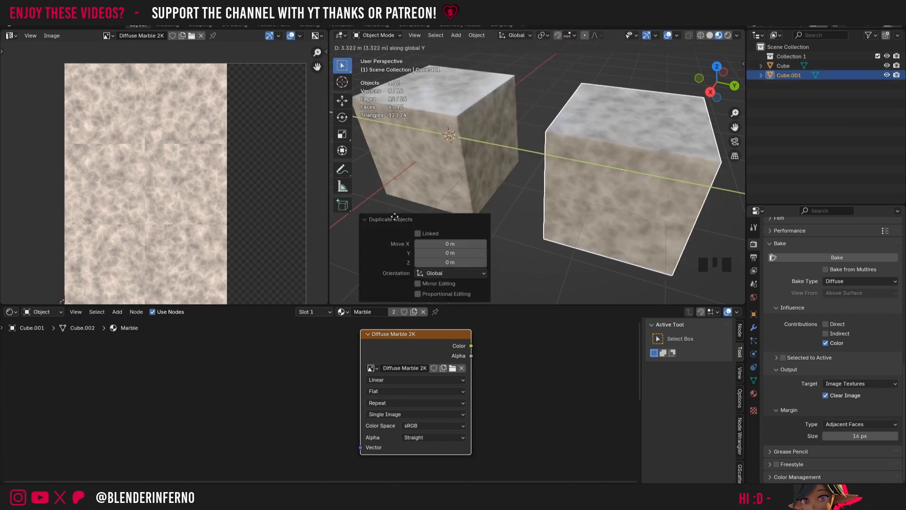
click(395, 217)
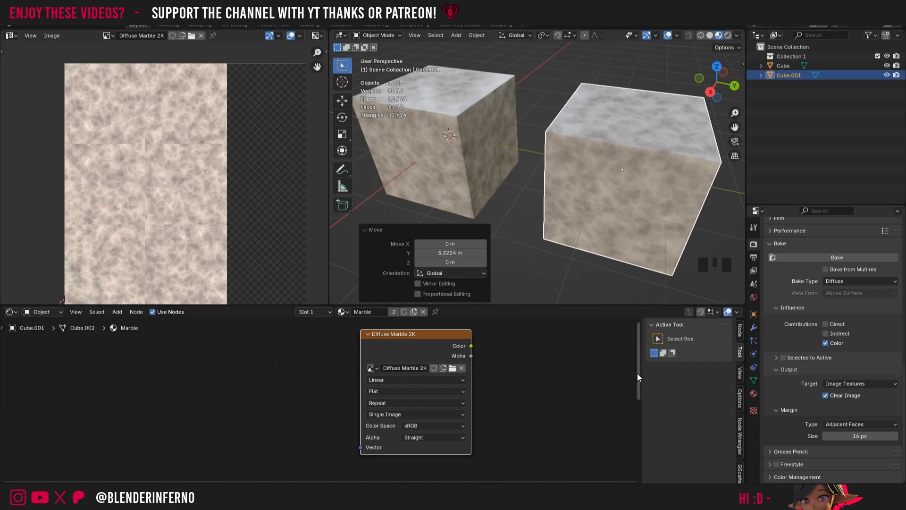
Step: Remove the Marble material from the duplicated cube and give it a new material named Marble baked
drag(640, 376, 640, 377)
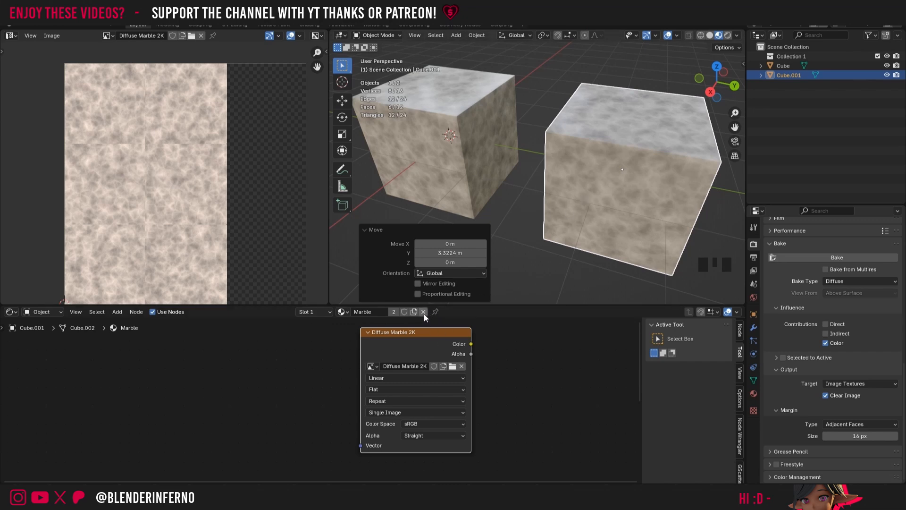
click(424, 313)
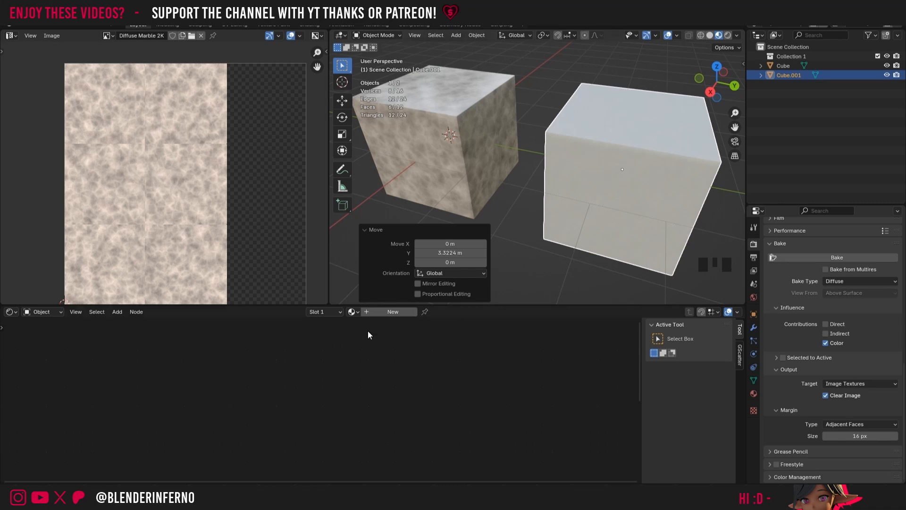
click(386, 313)
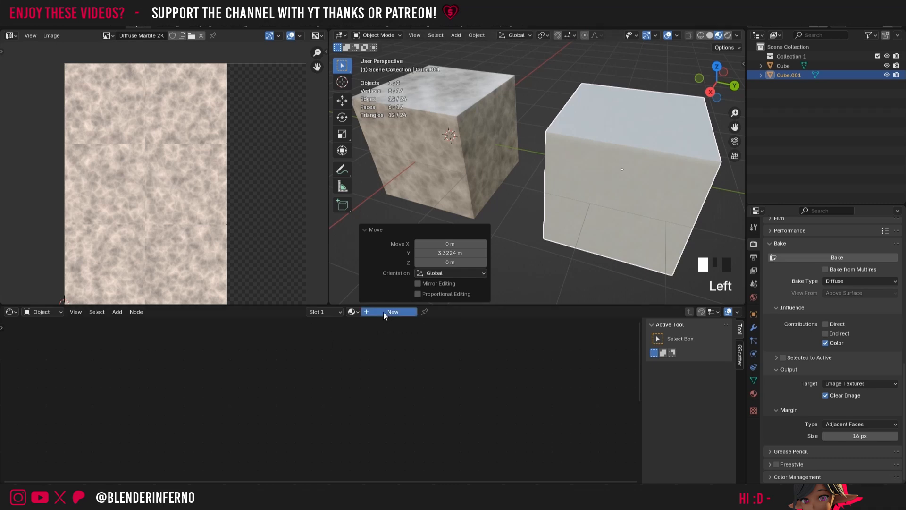
double_click(383, 311)
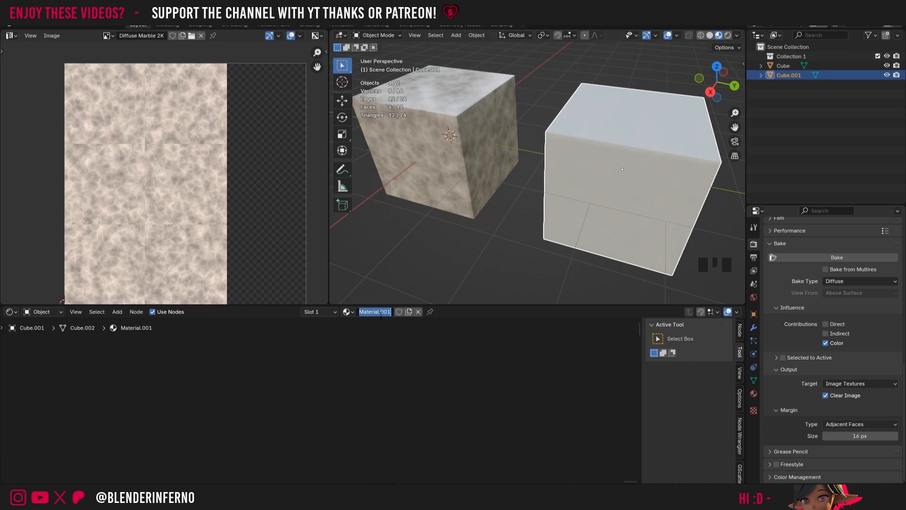
text(Marble baked)
key(Return)
scroll(482, 386, down, 2)
scroll(475, 360, up, 1)
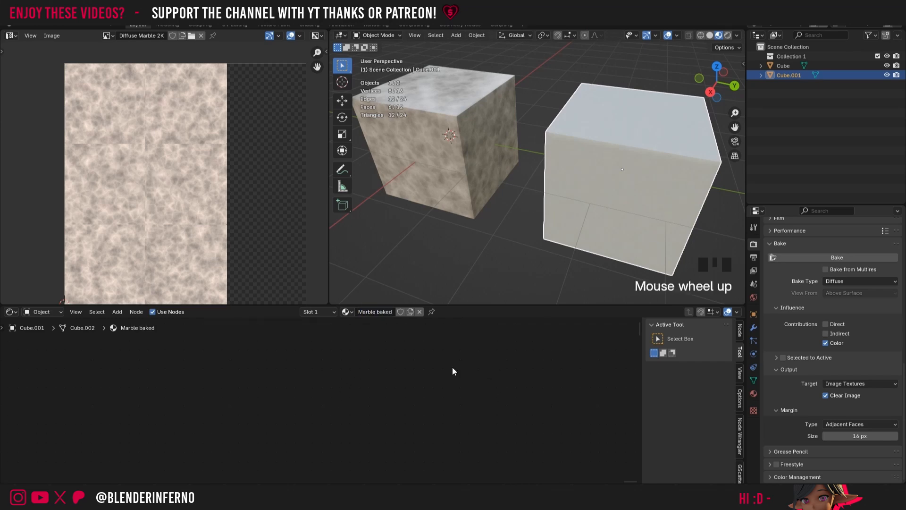
Step: Add an Image Texture node to the Marble baked material of the duplicated cube, left of the Principled BSDF
click(455, 384)
key(a)
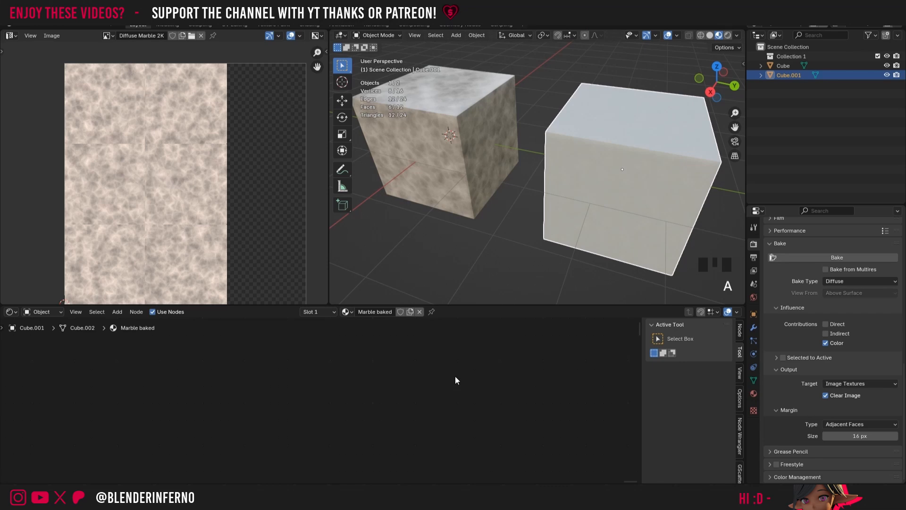
key(a)
click(75, 312)
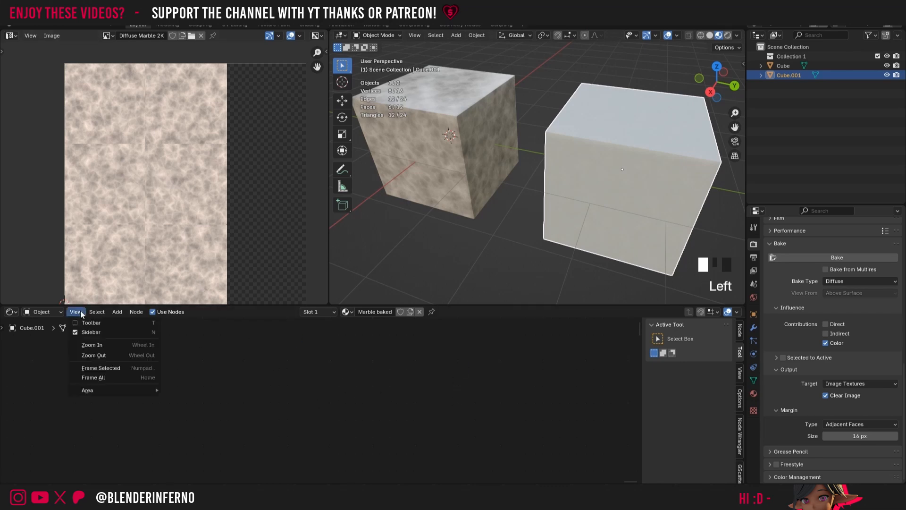
click(115, 368)
key(shift+a)
mouse_move(241, 360)
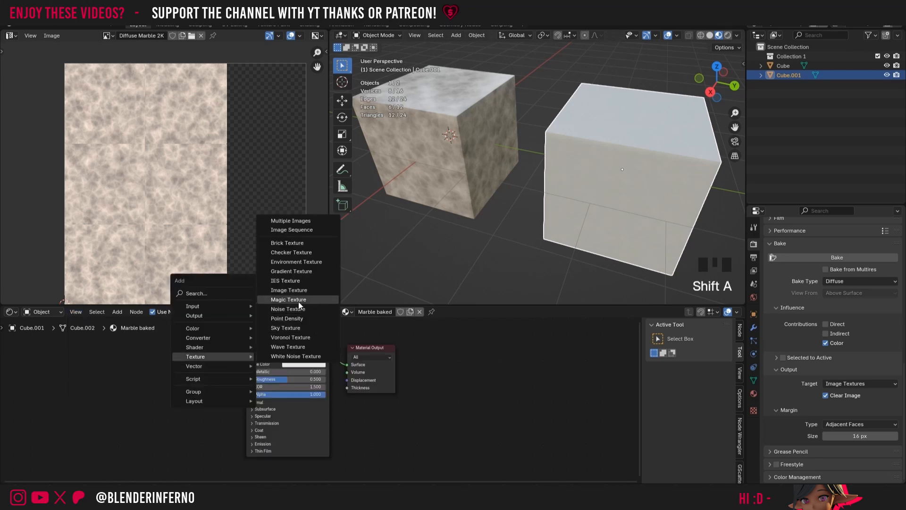
click(289, 290)
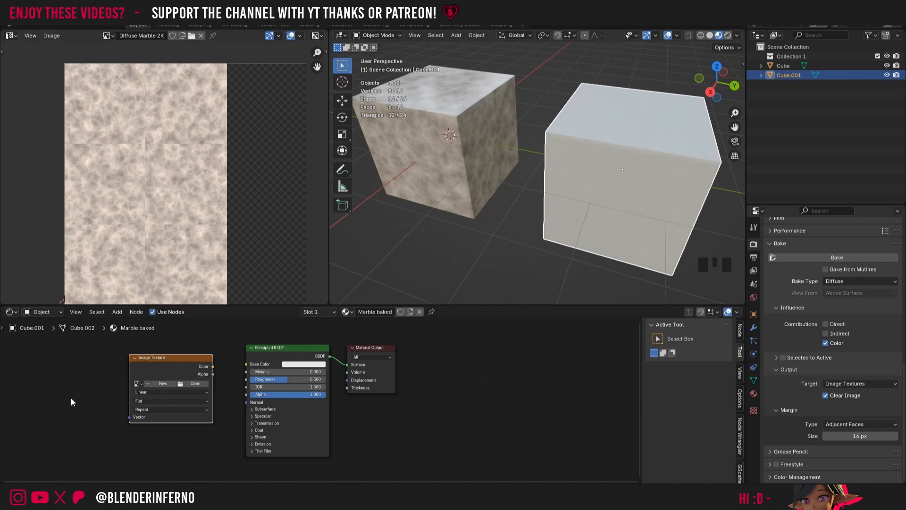
Step: Add a Texture Coordinate node in front of the Image Texture node
key(shift+a)
mouse_move(79, 330)
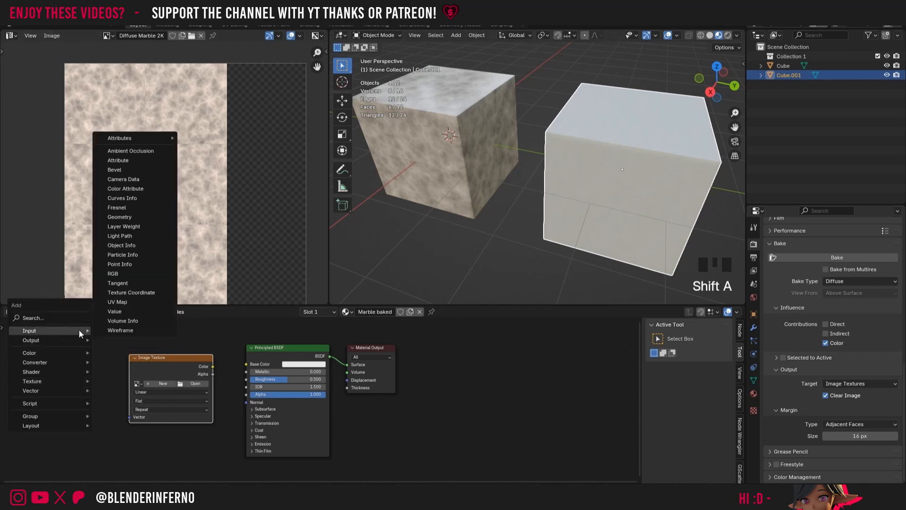
click(121, 291)
click(87, 368)
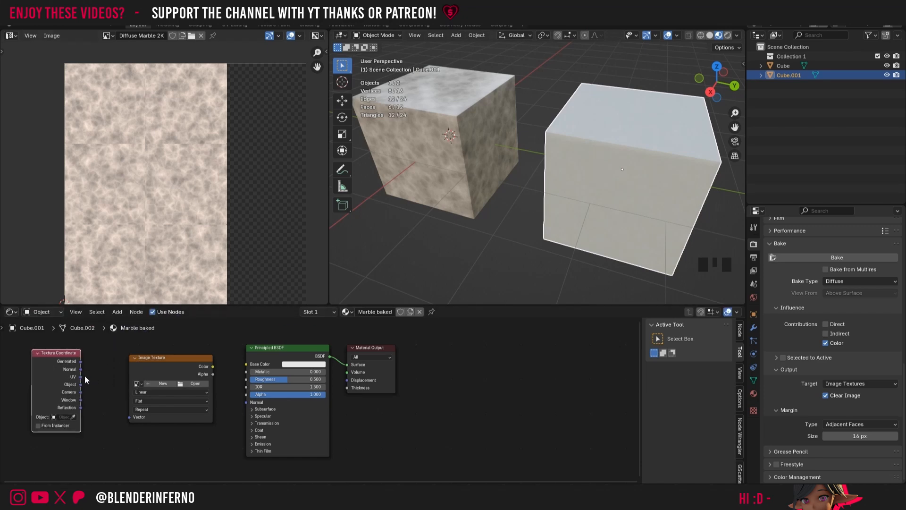
Step: Link the UV output to the image texture's Vector and its Color to Base Color, and assign the Diffuse Marble 2K image
drag(80, 377, 136, 420)
drag(213, 366, 249, 364)
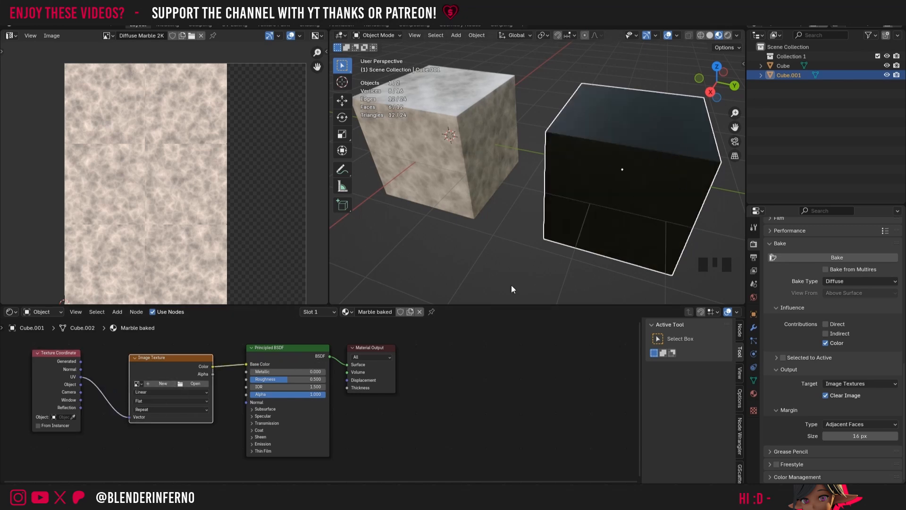
click(138, 384)
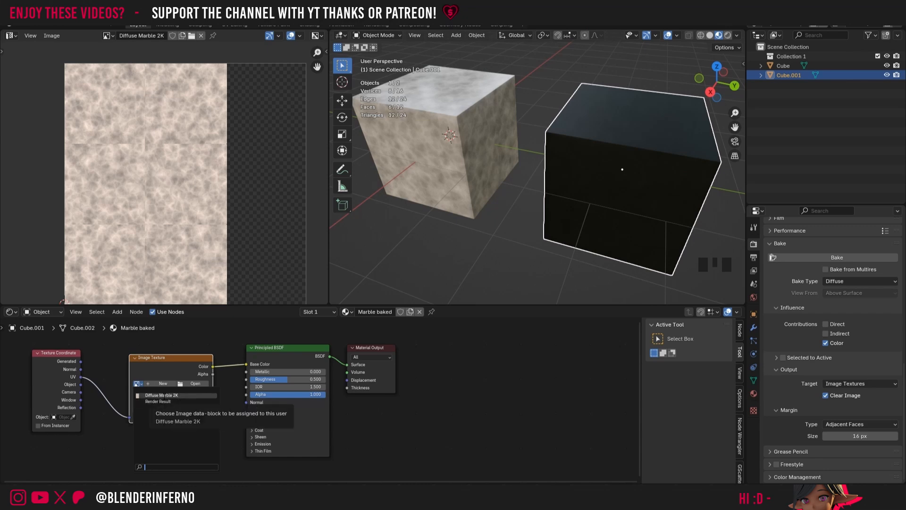
click(160, 395)
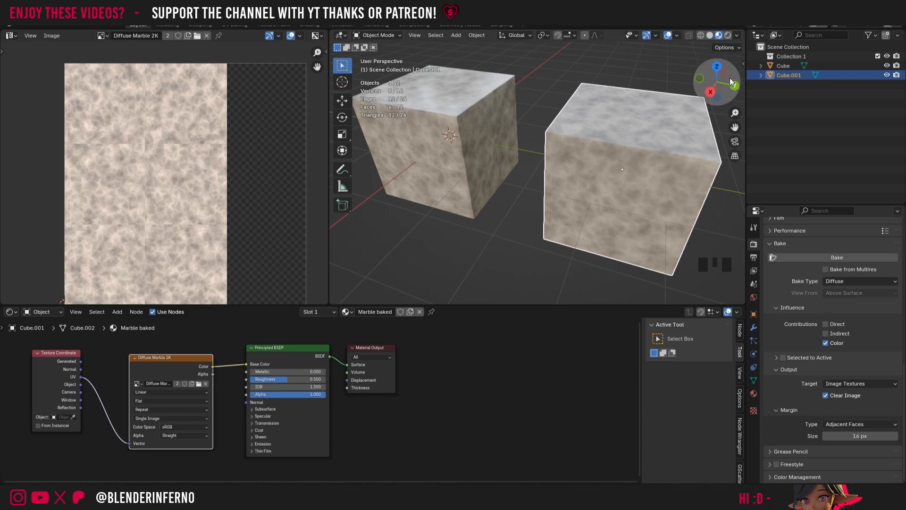
Step: Select the original cube and add a new Image Texture node beside the Diffuse Marble 2K node in its Marble material
drag(723, 77, 653, 135)
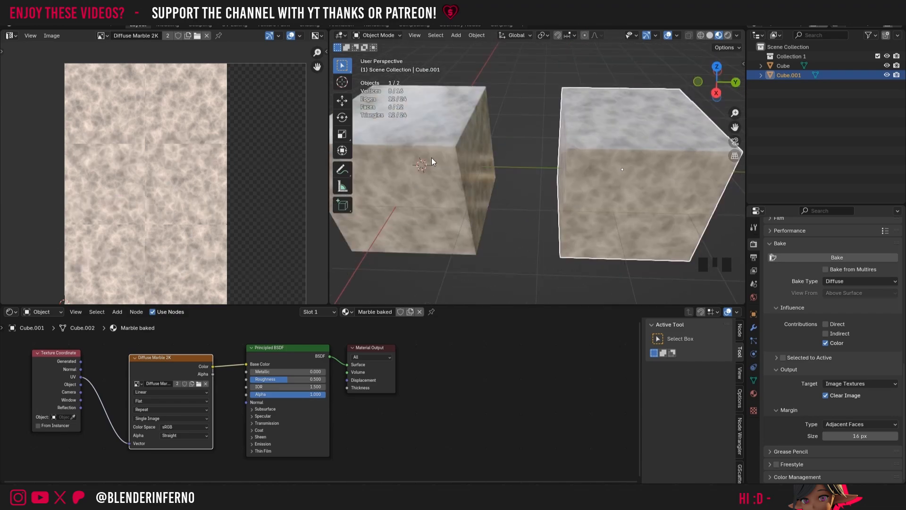
click(493, 203)
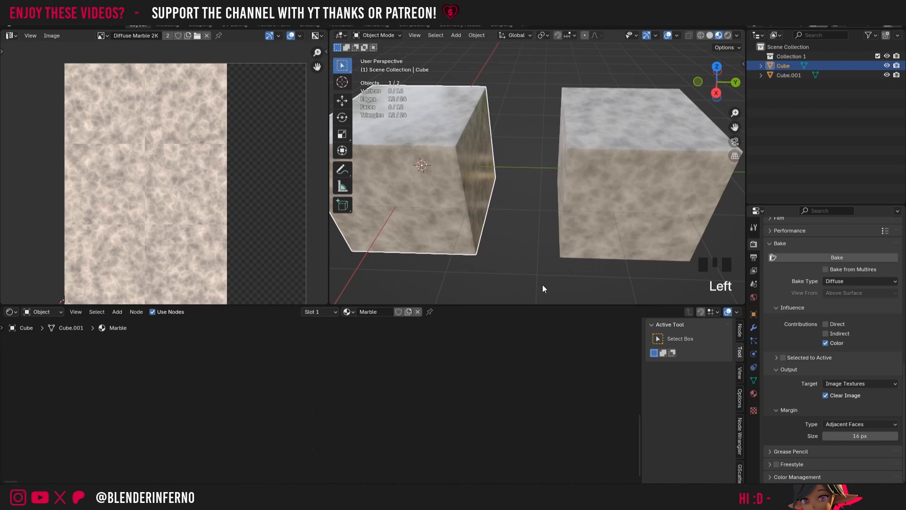
click(75, 311)
click(105, 377)
scroll(350, 352, up, 8)
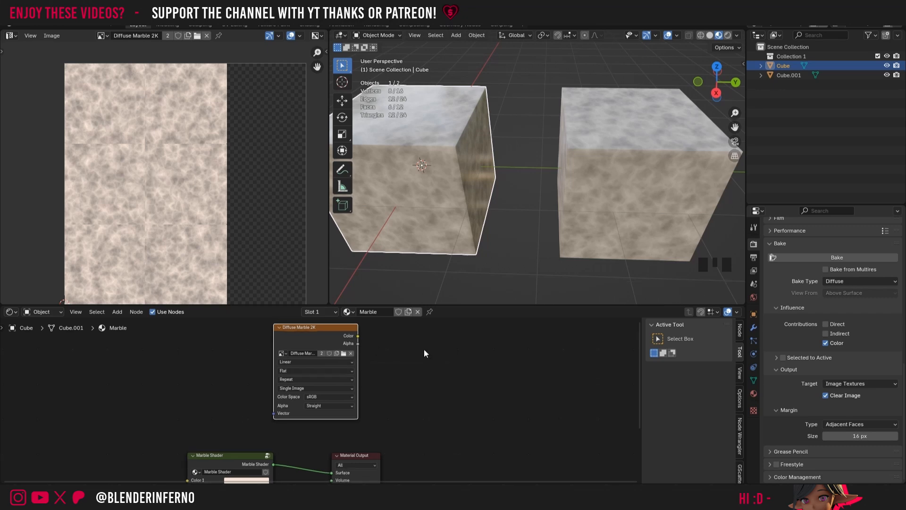
key(shift+a)
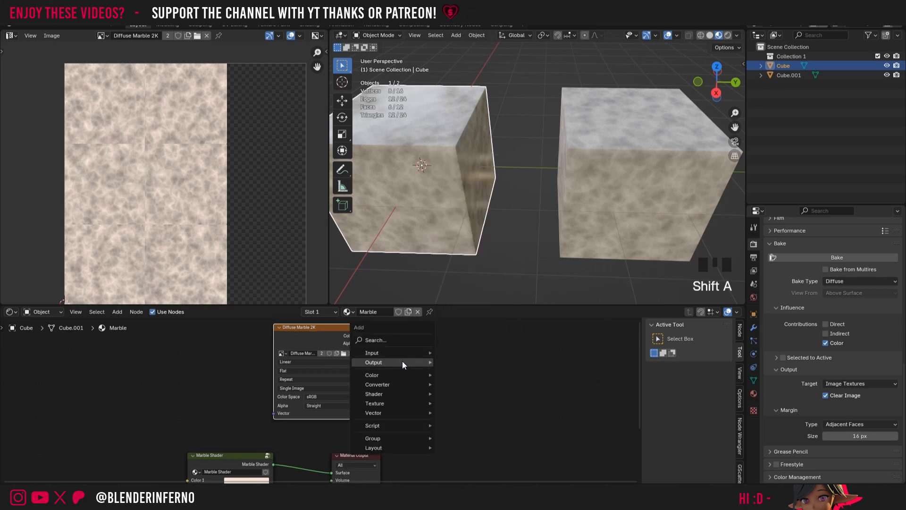
mouse_move(399, 403)
click(468, 336)
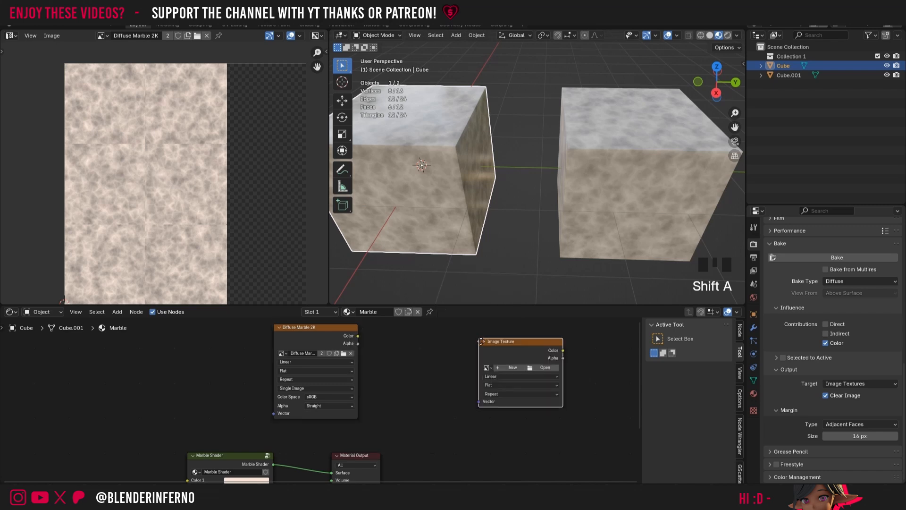
click(474, 373)
Step: Create a 2048 × 2048 px image named Roughness Marble 2k in the new texture node and set its color space to Non-Color
click(474, 371)
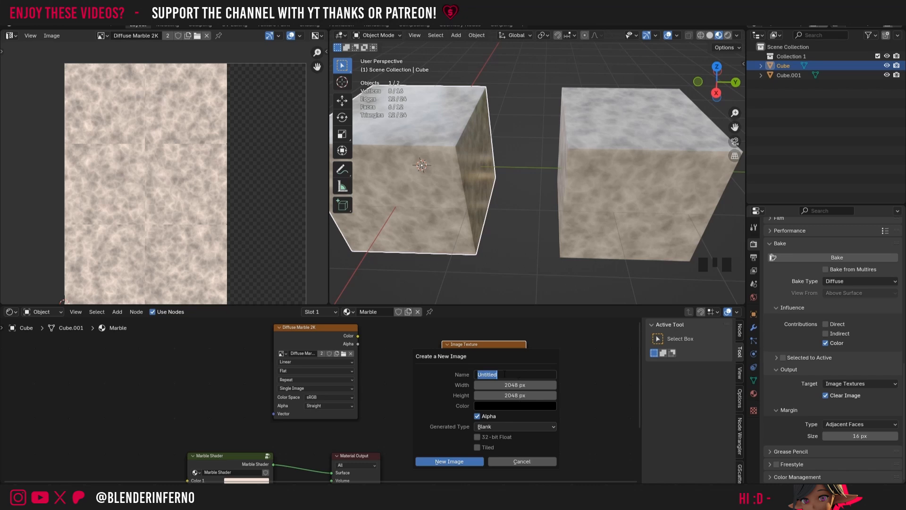
text(Roughness Marble 2k)
click(451, 462)
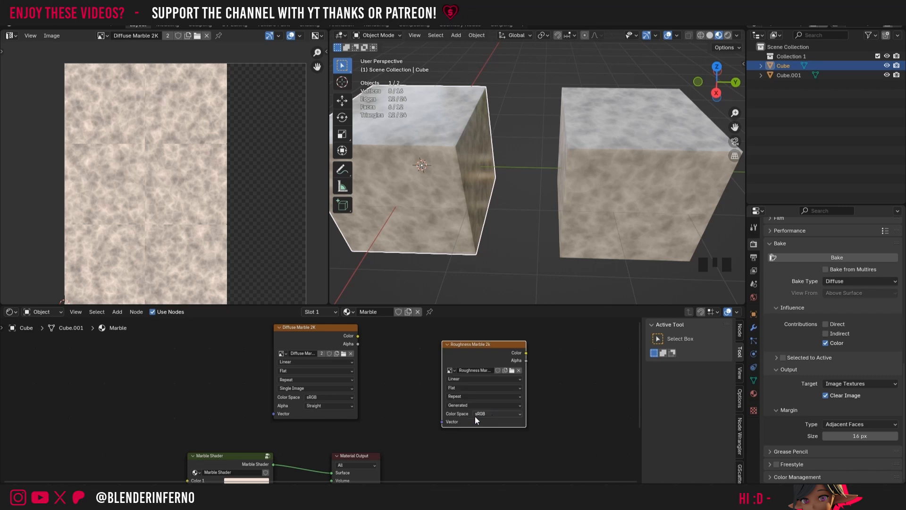
click(487, 413)
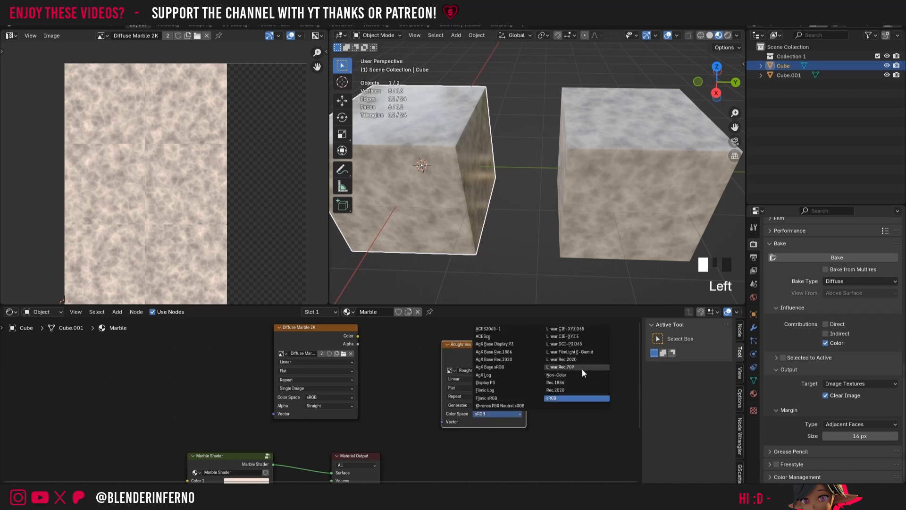
click(569, 374)
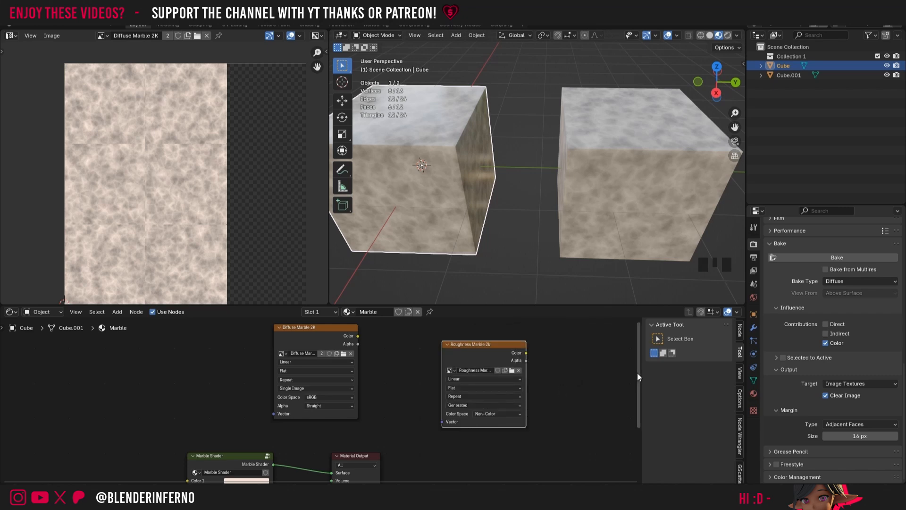
Step: Set the bake type to Roughness and bake the original cube into the Roughness Marble 2k texture node
drag(638, 373, 648, 365)
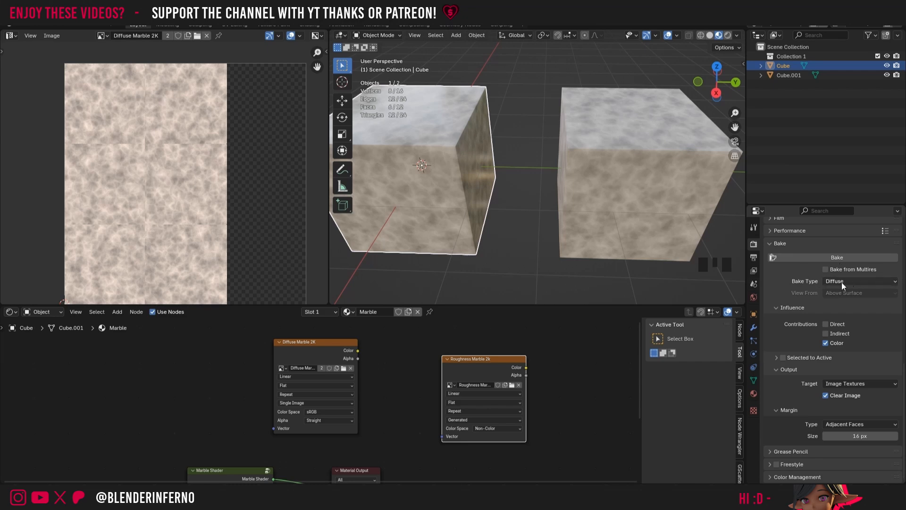
scroll(844, 284, up, 5)
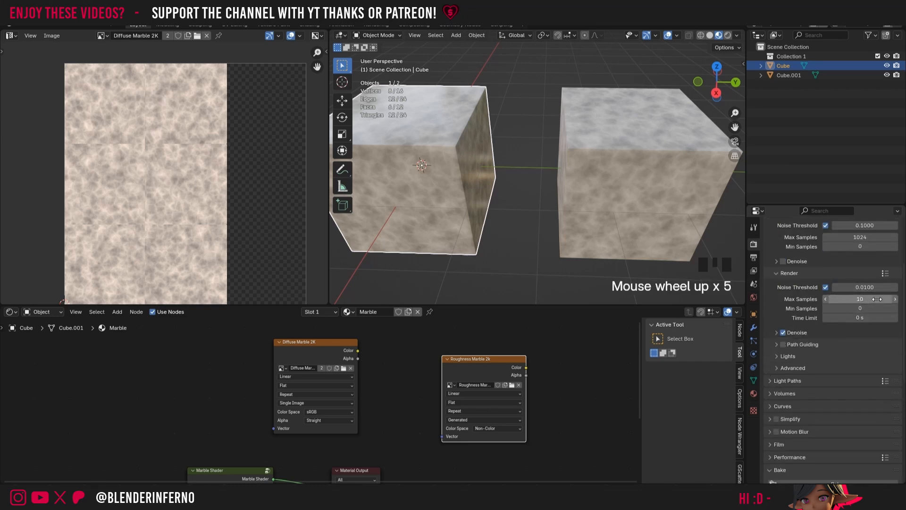
scroll(878, 306, down, 3)
scroll(882, 321, down, 6)
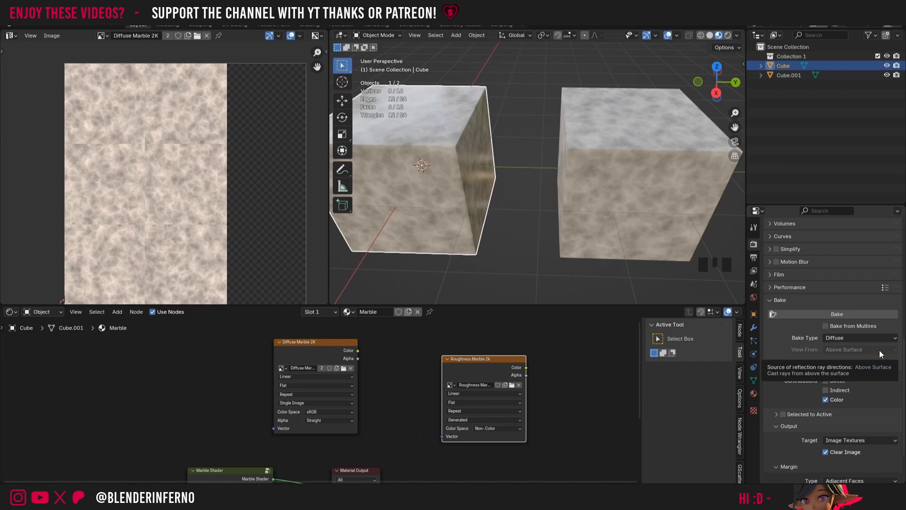
click(855, 341)
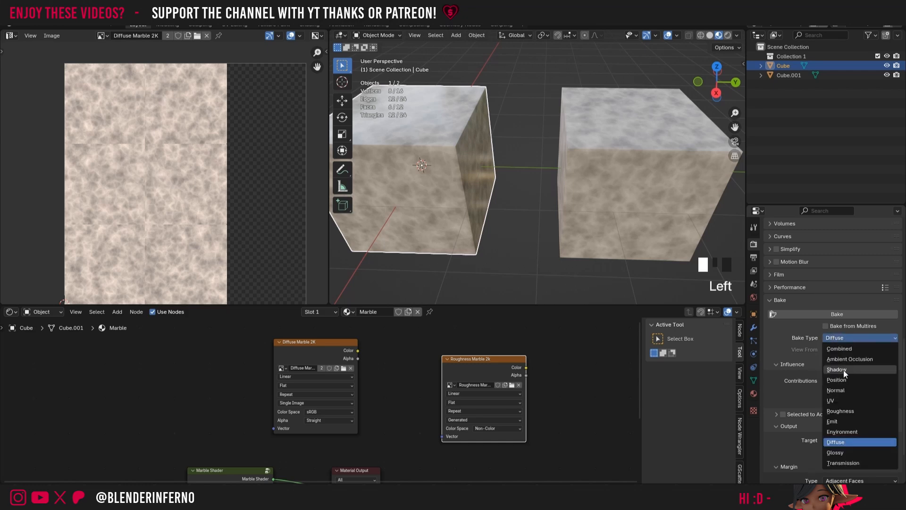
click(845, 411)
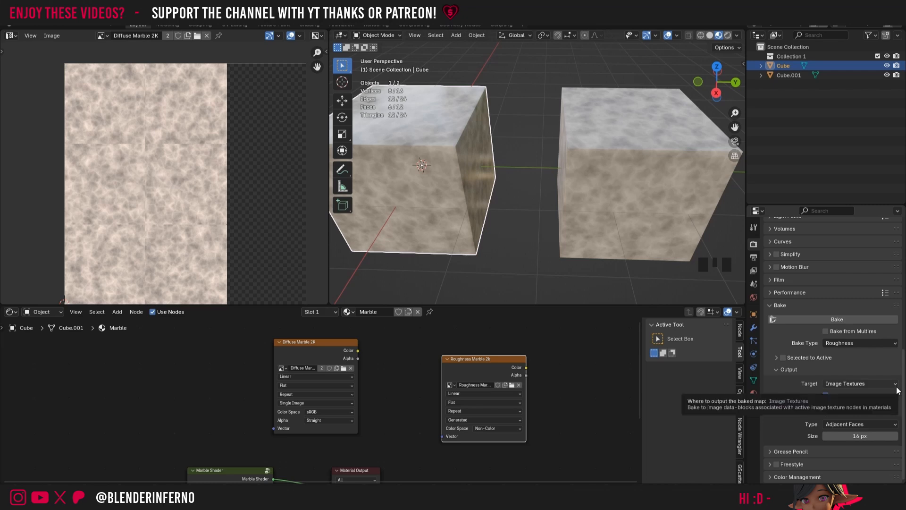
click(480, 360)
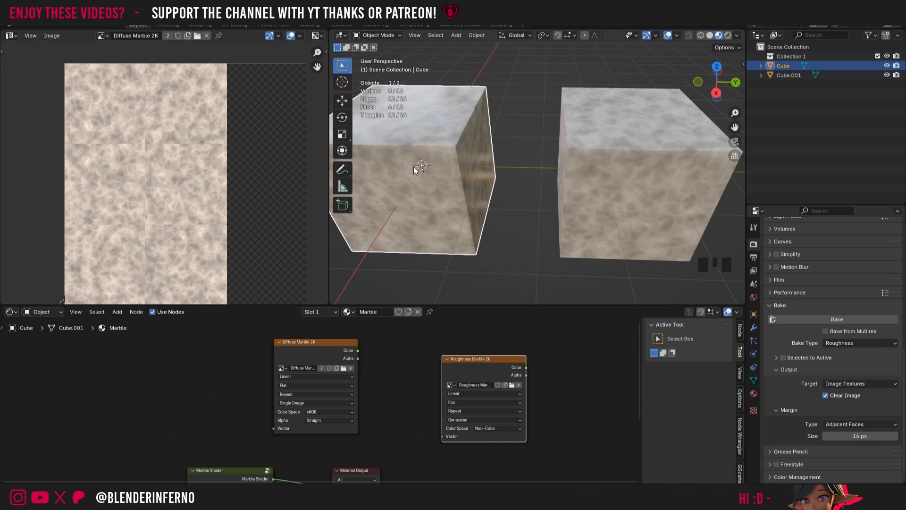
click(820, 321)
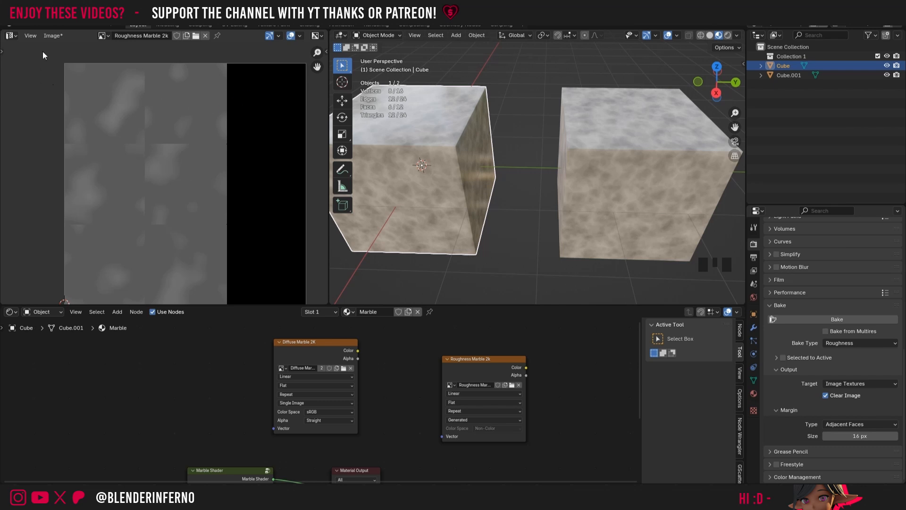
Step: Save the baked roughness image as Roughness Marble 2k.png in the Marble 2k textures folder
click(54, 35)
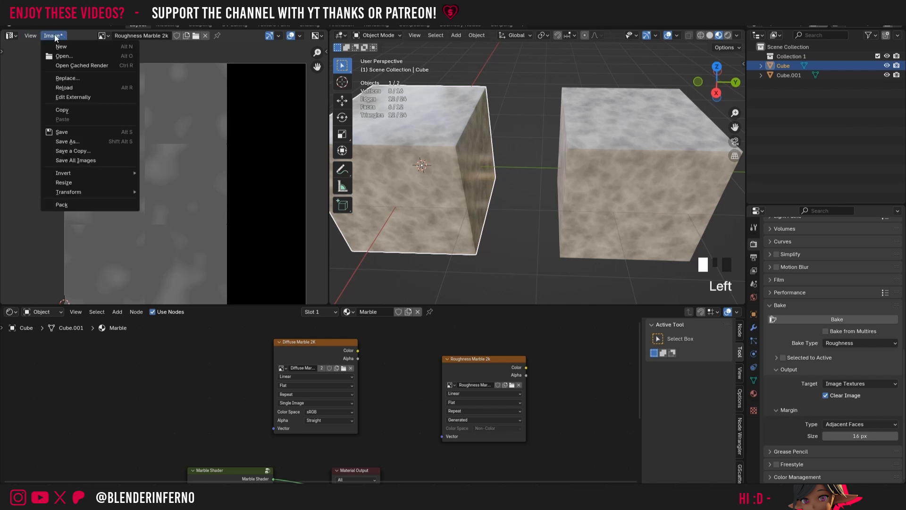
click(86, 141)
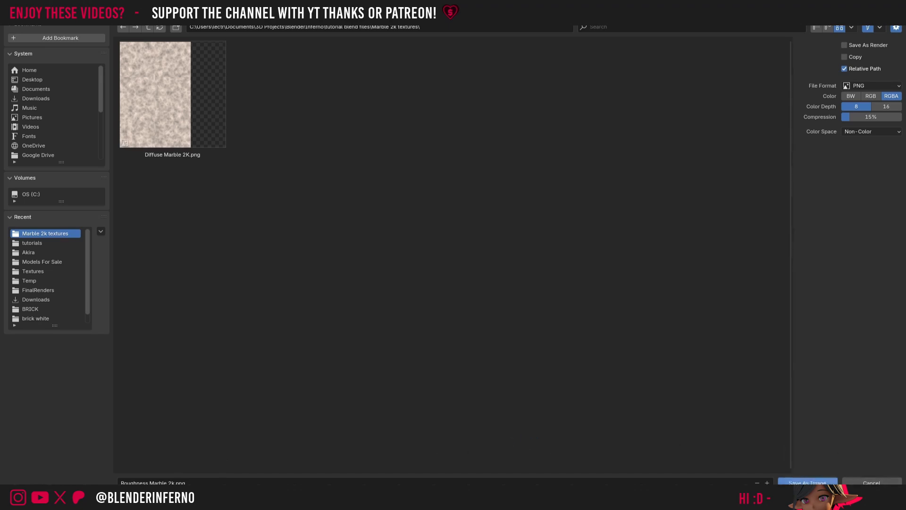
click(808, 483)
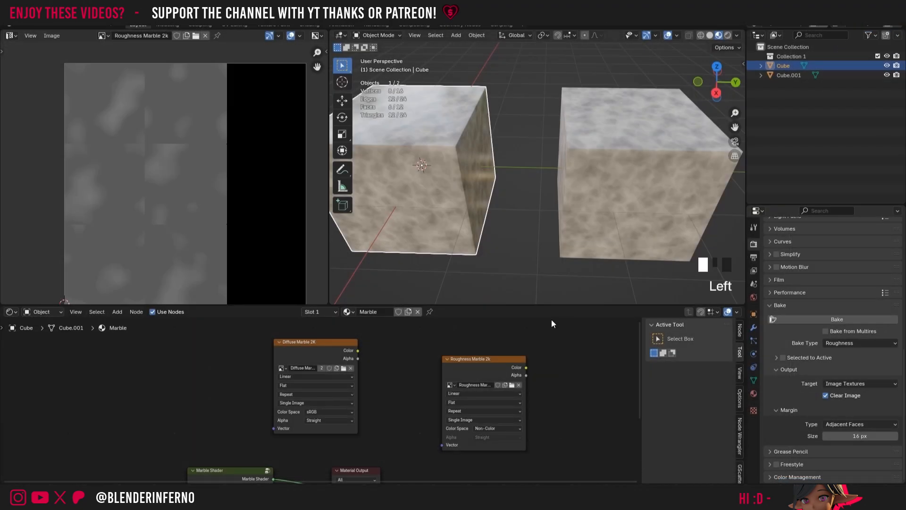
Step: Select the duplicated cube and duplicate the Diffuse Marble 2K texture node in its Marble baked material, placing the copy below the original
click(624, 154)
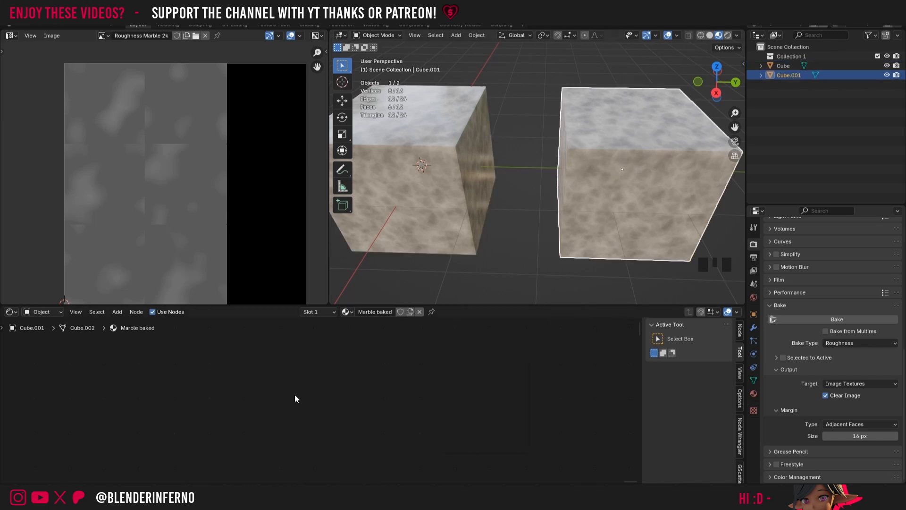
click(75, 312)
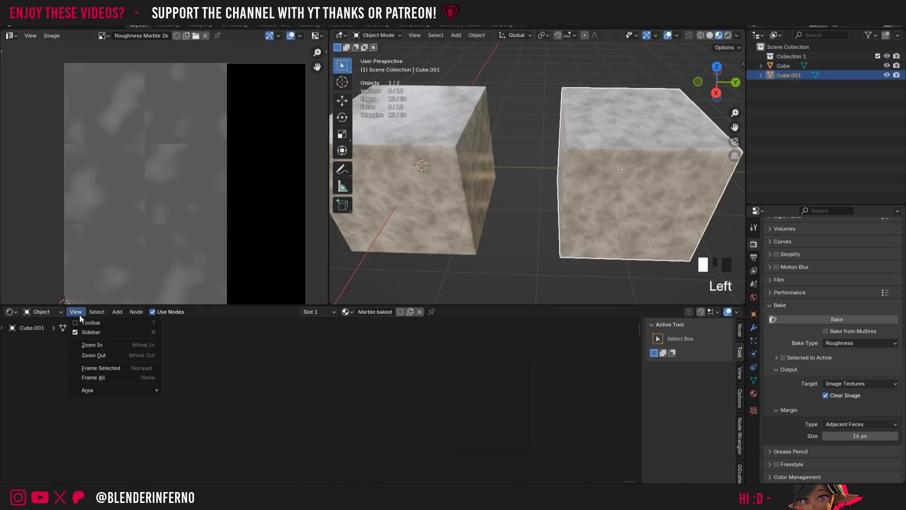
click(106, 379)
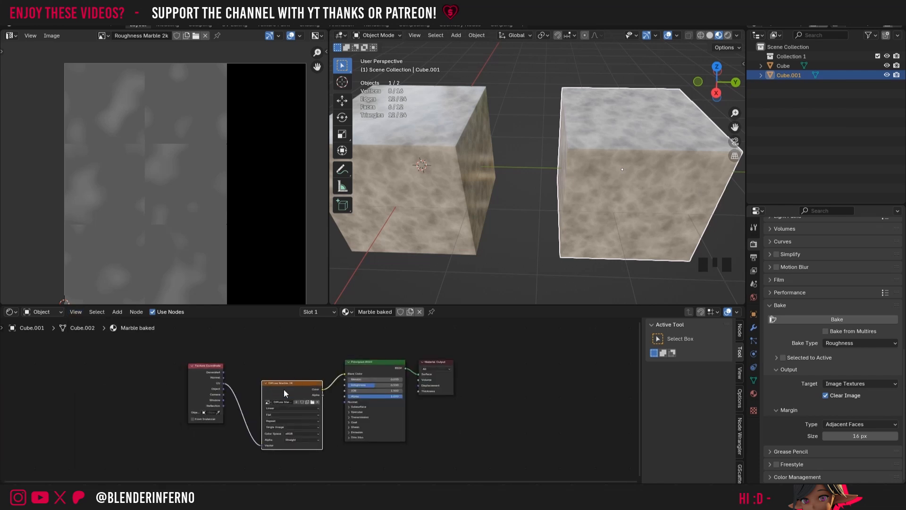
click(284, 389)
key(shift+d)
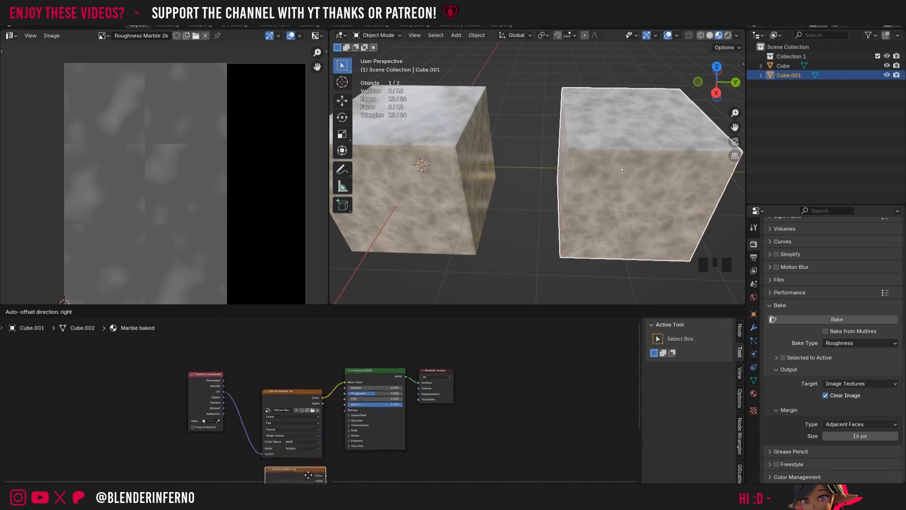
click(298, 373)
drag(297, 374, 291, 342)
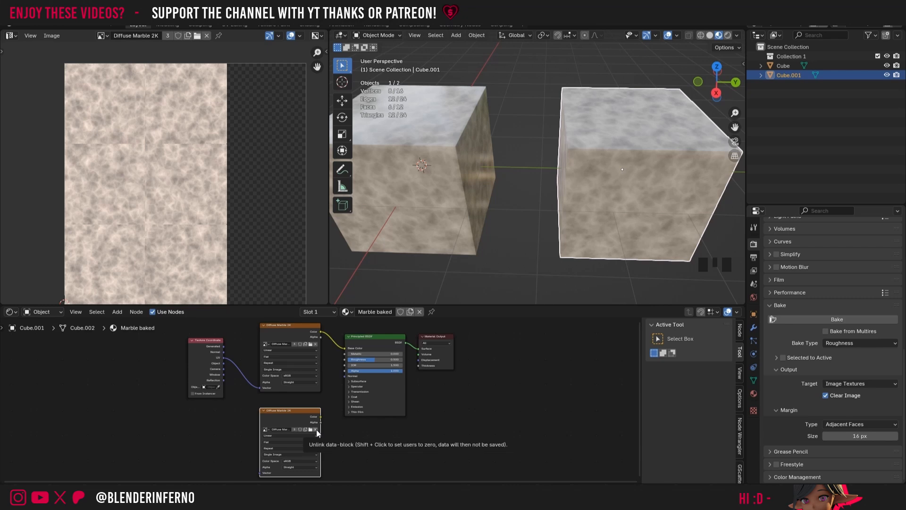
Step: Replace the image in the duplicated texture node of the Marble baked material with Roughness Marble 2k
click(316, 429)
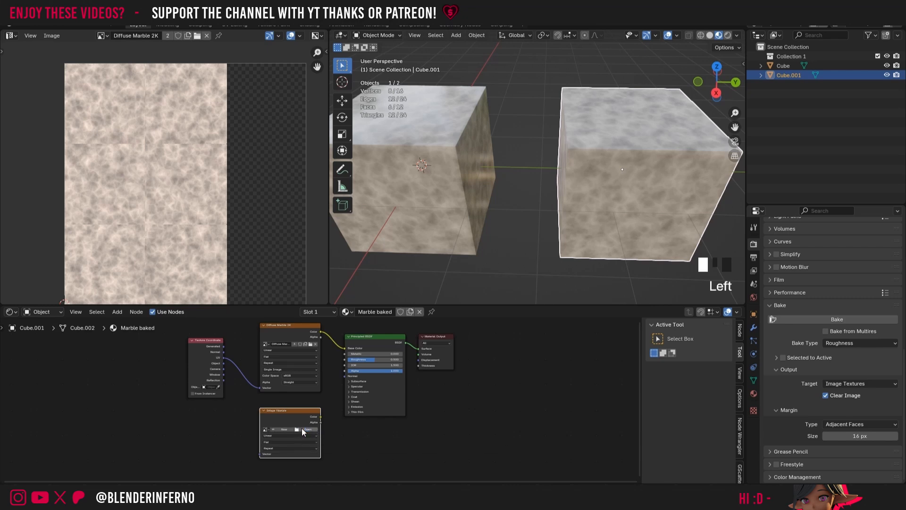
click(265, 430)
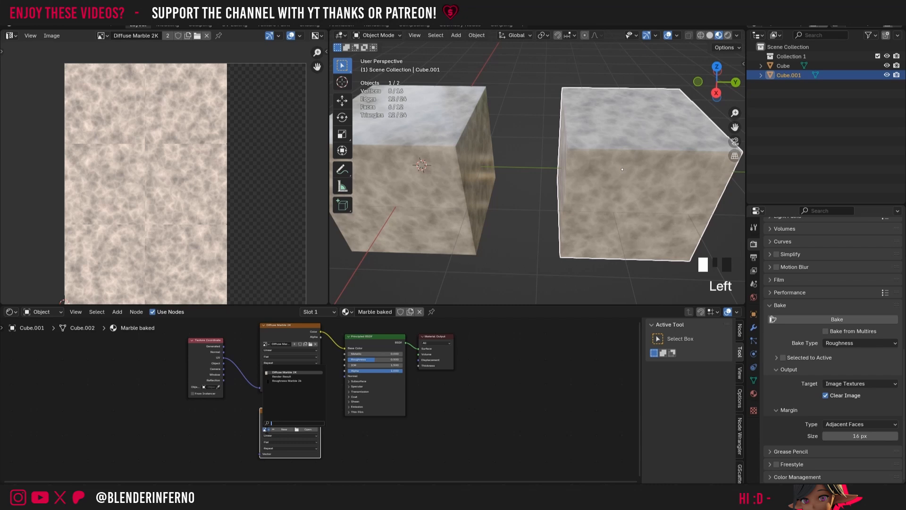
click(287, 381)
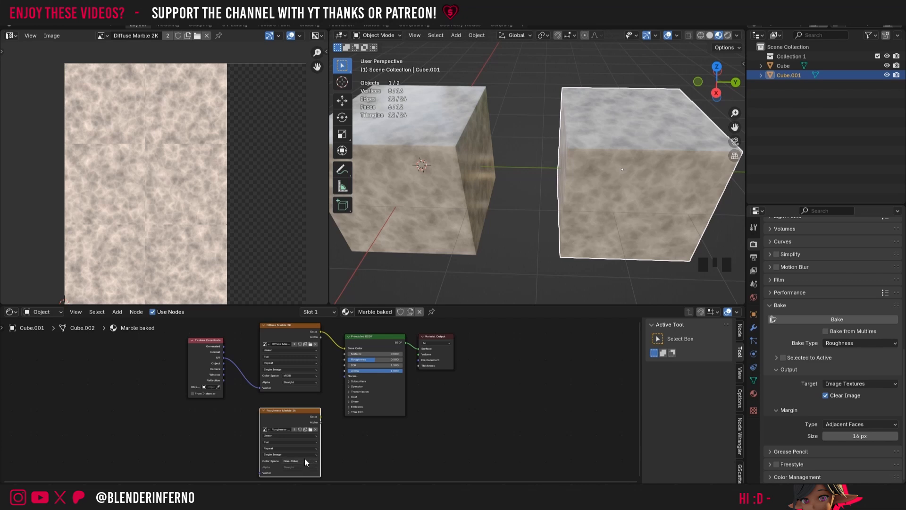
Step: Connect the UV coordinates to the Roughness Marble 2k node's Vector and its Color to the Principled BSDF's Roughness
drag(224, 357, 260, 472)
drag(320, 413, 351, 355)
middle_drag(590, 198, 639, 175)
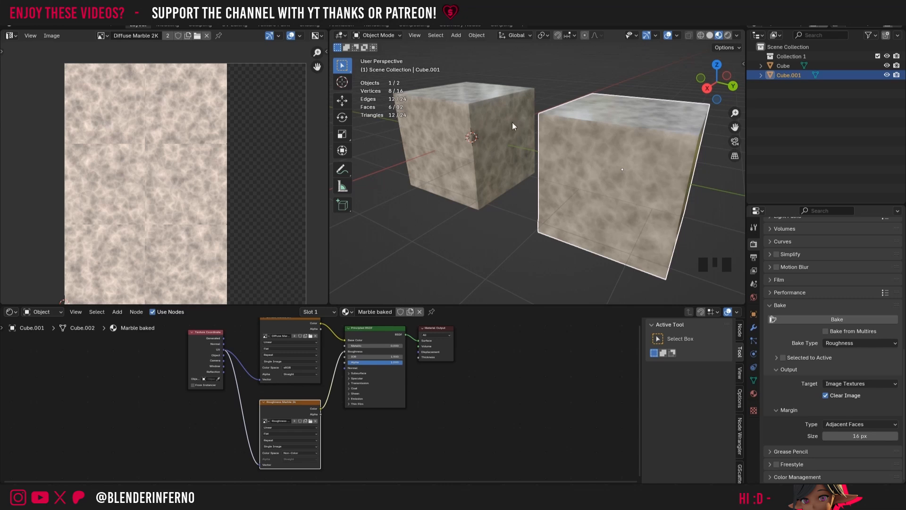
Step: Select the original cube and add an Image Texture node below the Roughness Marble 2k node in its Marble material
click(458, 112)
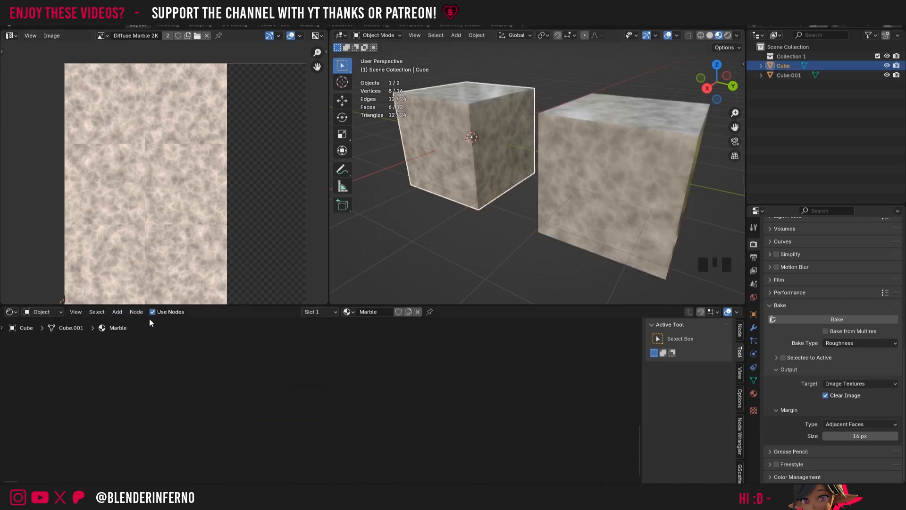
click(76, 312)
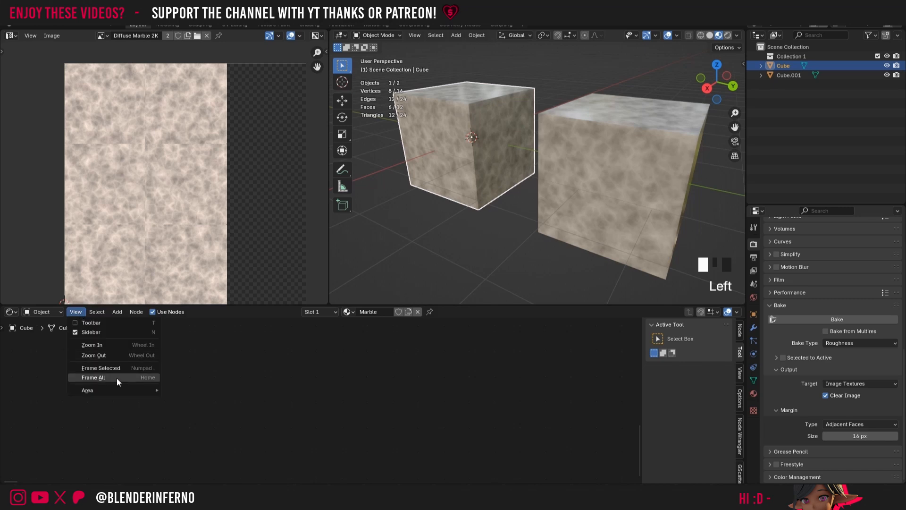
click(111, 376)
scroll(302, 401, up, 7)
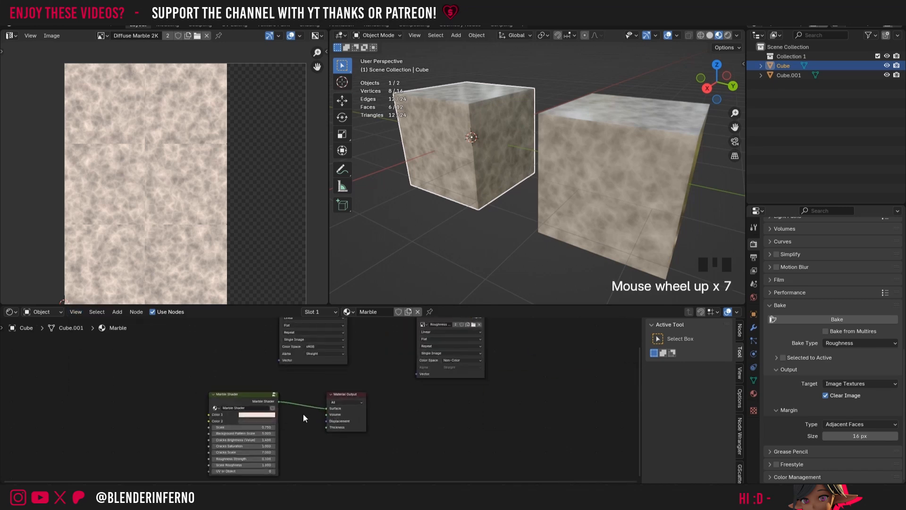
scroll(312, 406, down, 3)
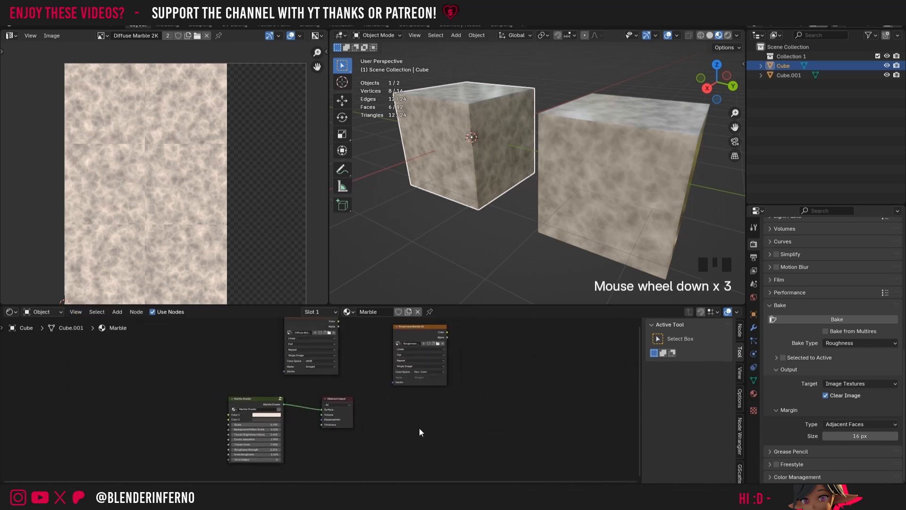
key(shift+a)
mouse_move(417, 427)
click(469, 363)
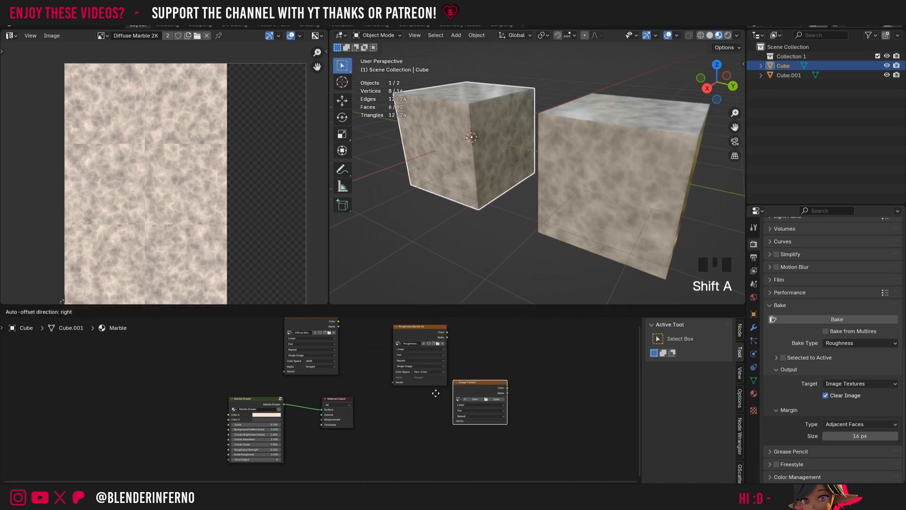
click(423, 421)
Step: Create a 2048 × 2048 px image named Gloss Marble 2K in the new texture node and set its color space to Non-Color
click(424, 421)
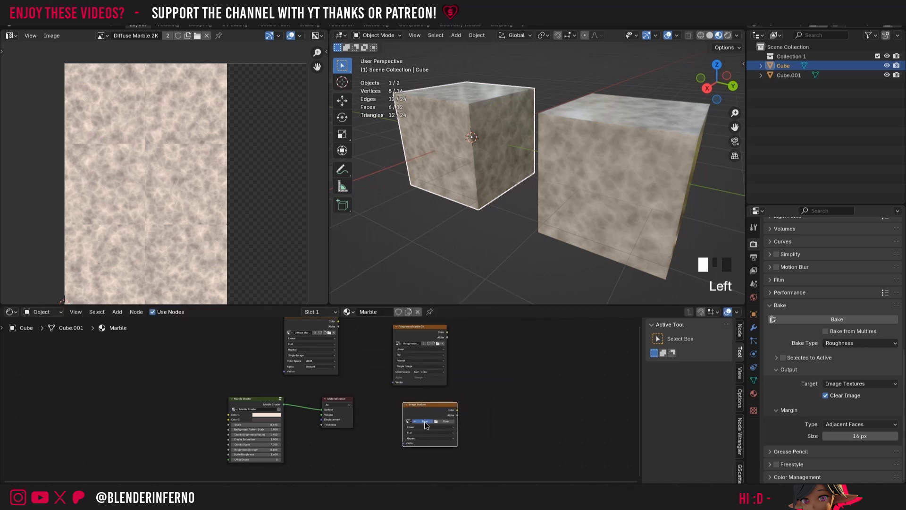
text(Glos)
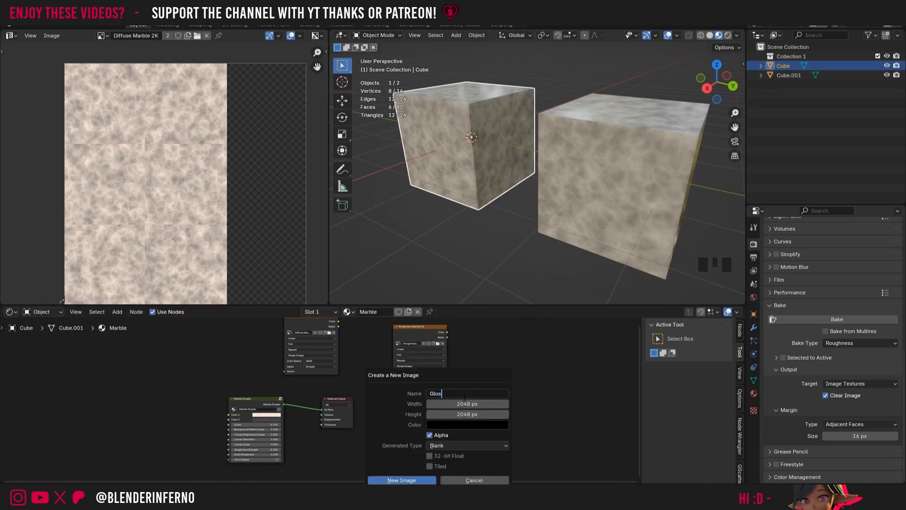
text(s Marble 2K)
click(406, 480)
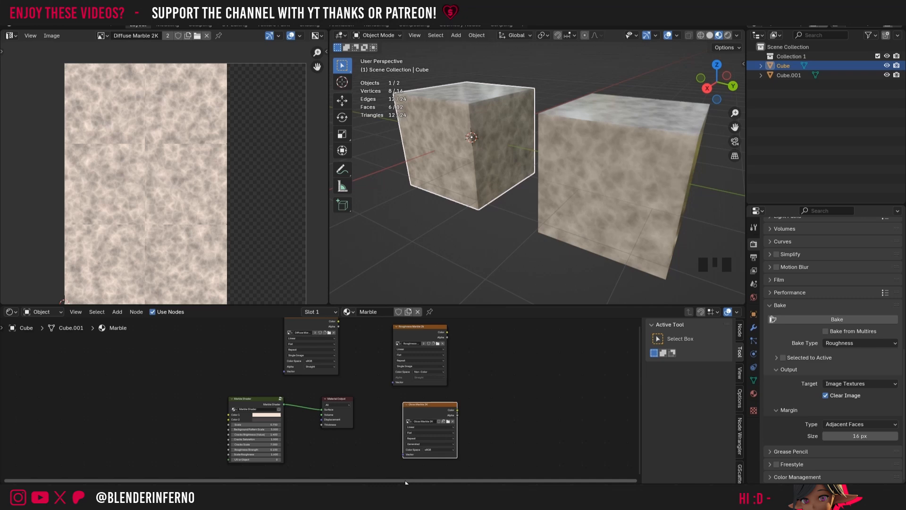
click(431, 450)
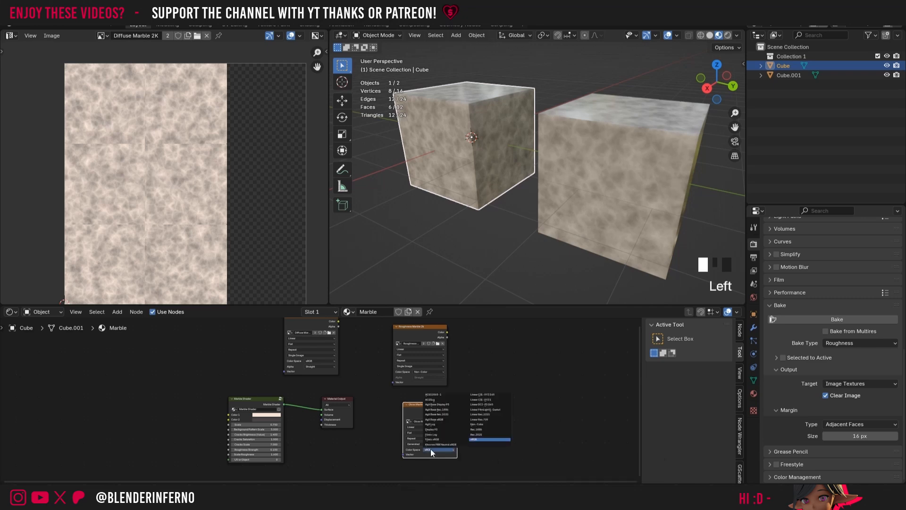
click(492, 424)
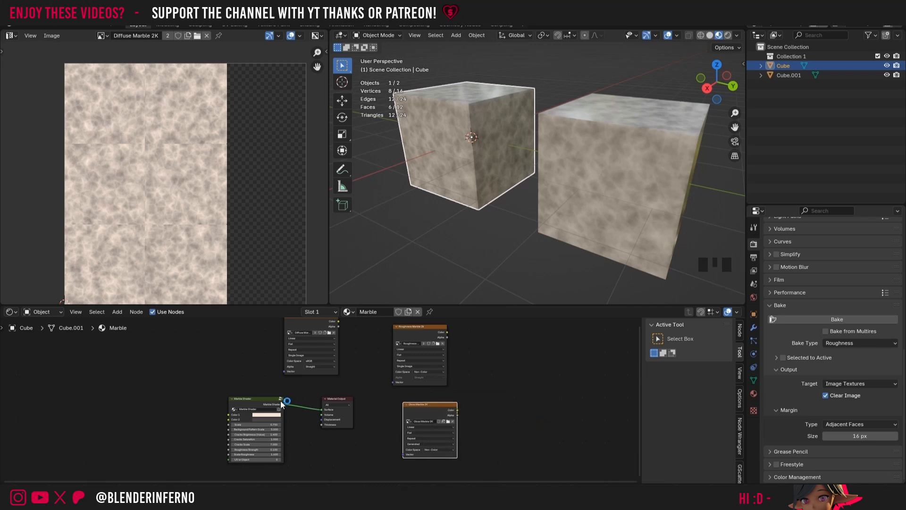
Step: Inside the Marble Shader group, insert an Invert Color node into the link feeding the Principled BSDF's Roughness
drag(265, 404, 278, 405)
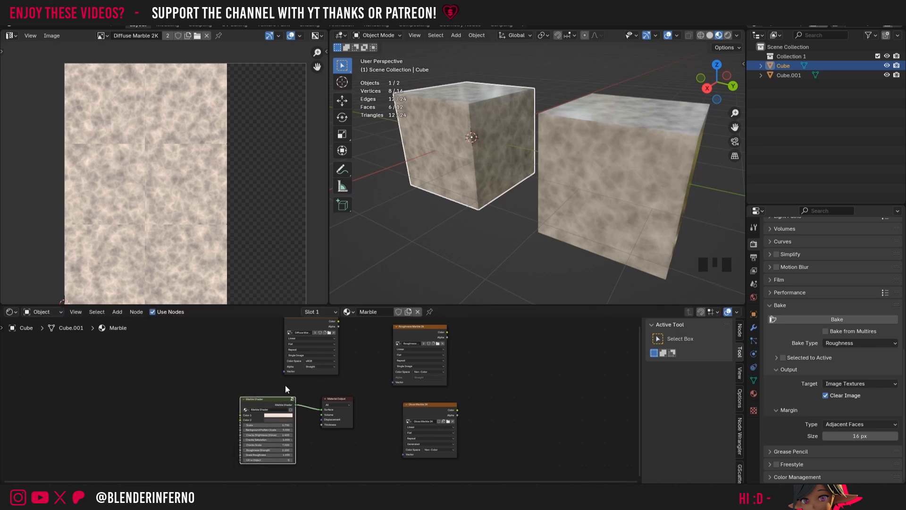
scroll(294, 399, up, 9)
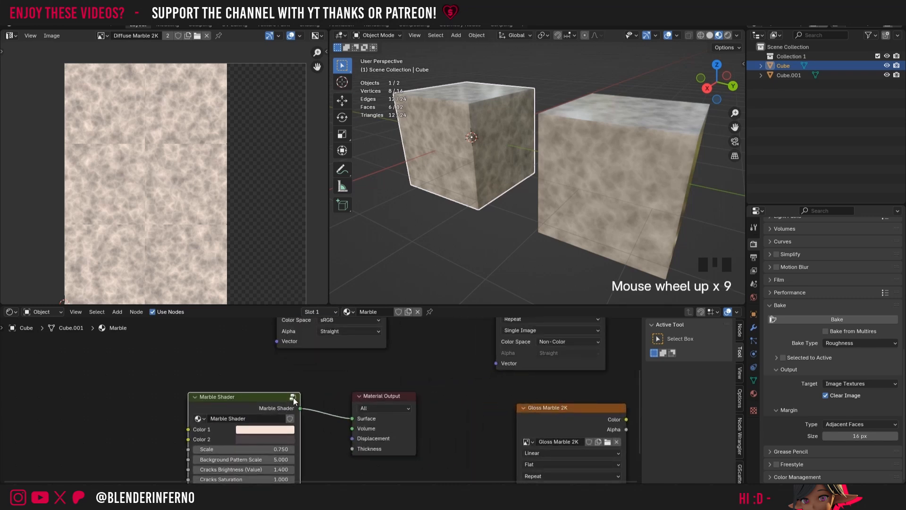
click(293, 398)
scroll(373, 393, down, 4)
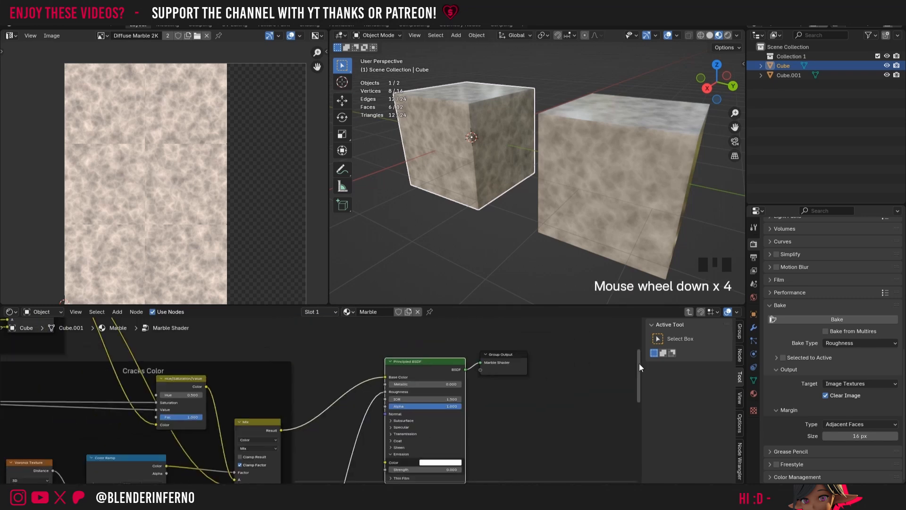
drag(640, 369, 620, 393)
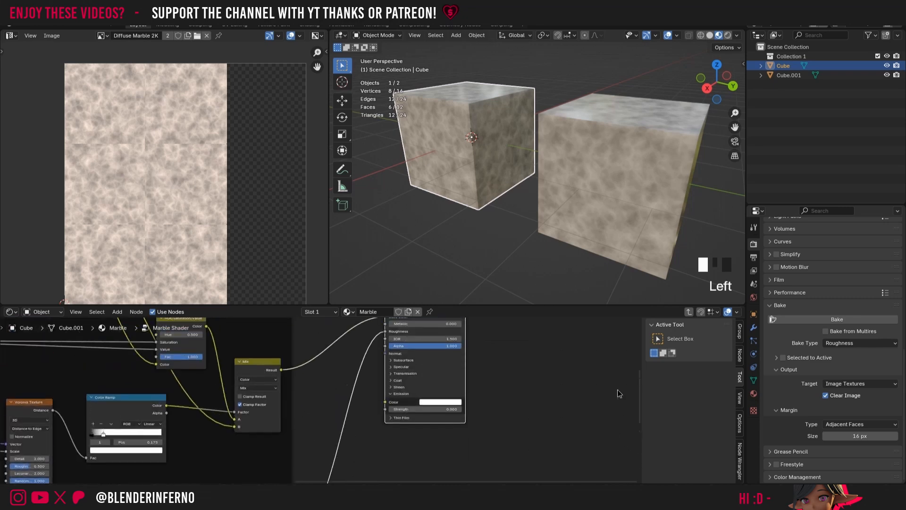
scroll(421, 382, down, 5)
scroll(381, 398, up, 5)
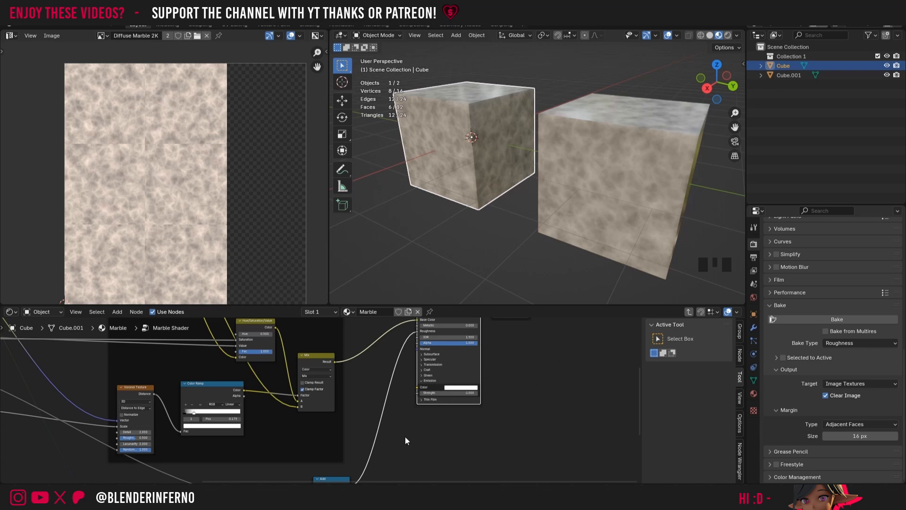
key(shift+a)
click(384, 371)
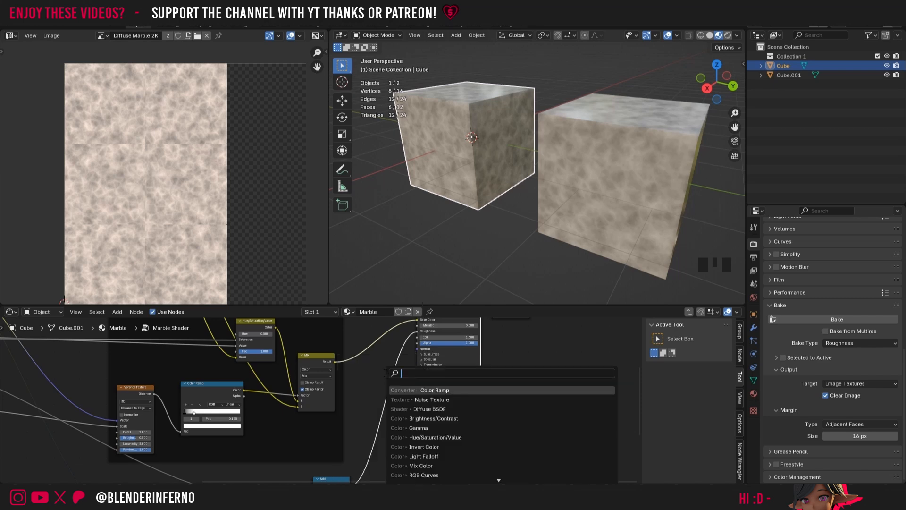
text(inver)
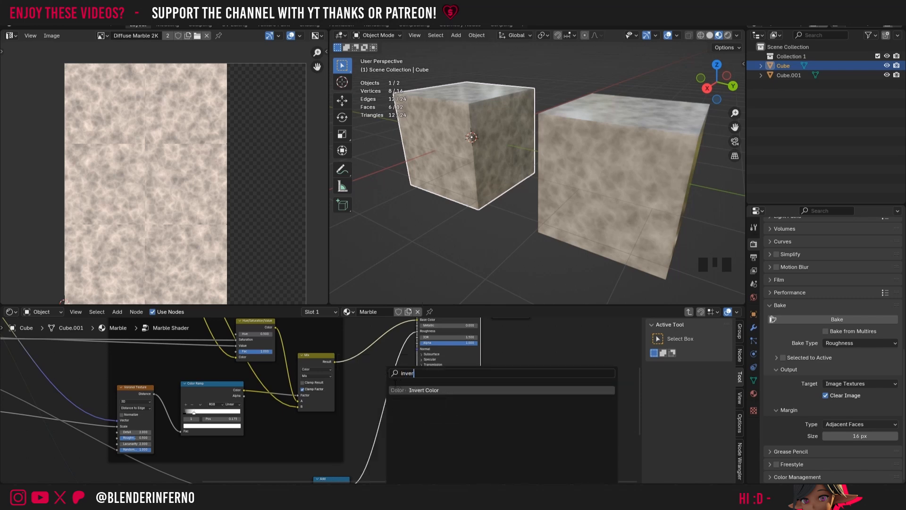
click(443, 391)
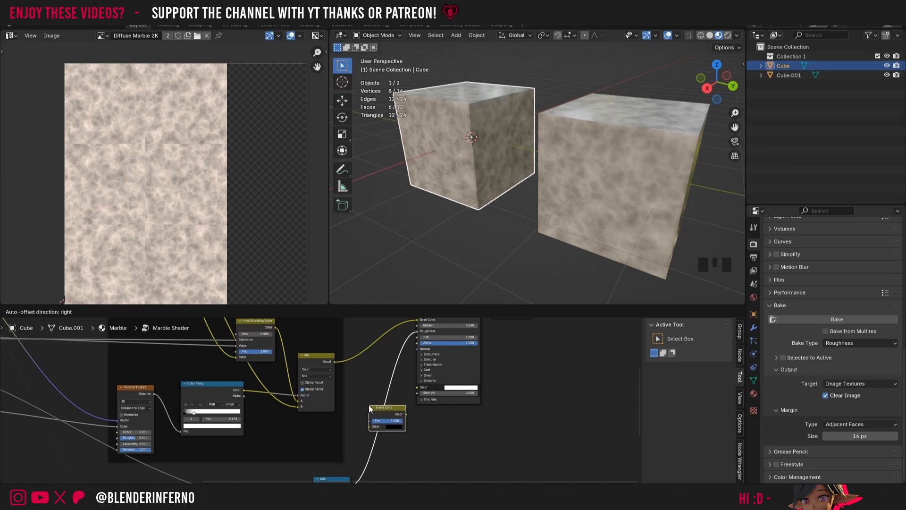
click(370, 405)
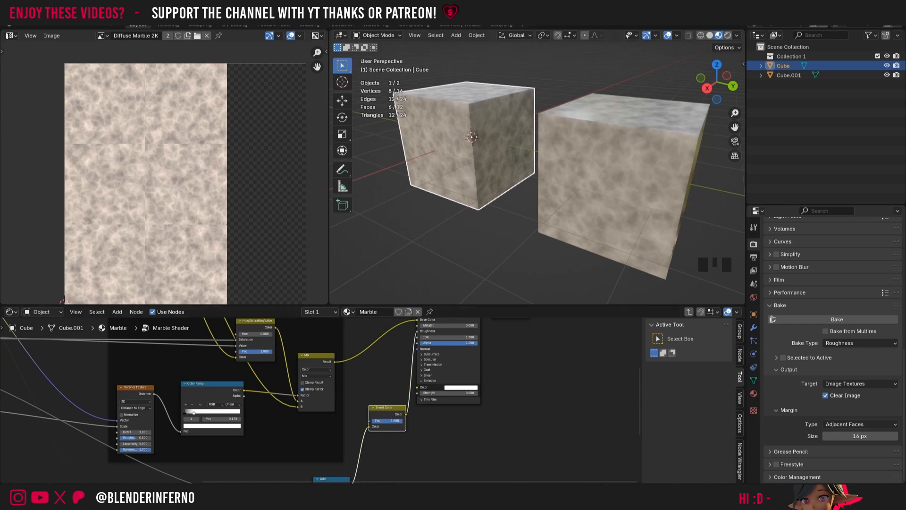
Step: Return to the parent node tree and bake the inverted roughness into the Gloss Marble 2K texture node
drag(638, 396, 639, 376)
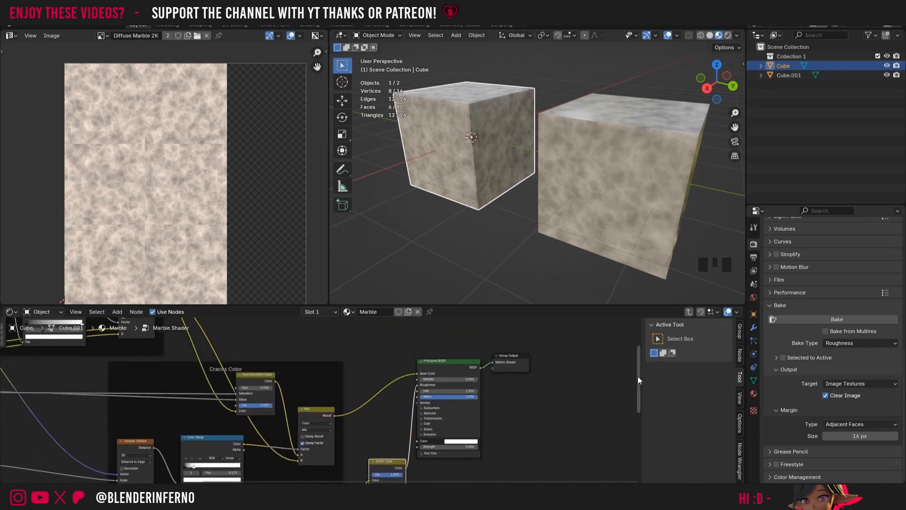
click(691, 310)
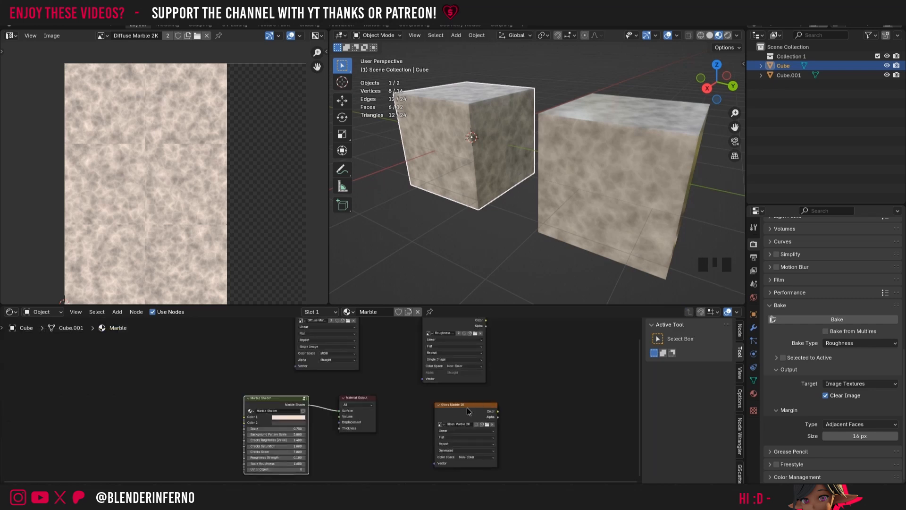
click(466, 407)
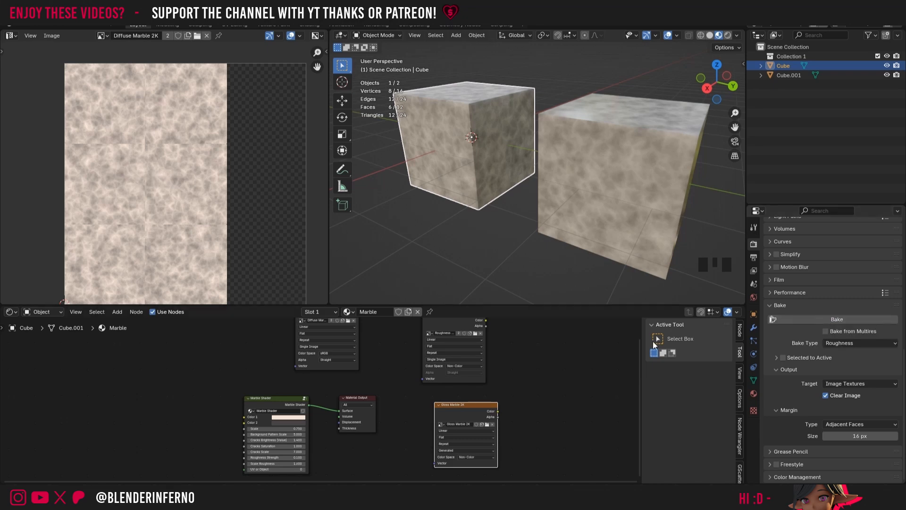
click(831, 320)
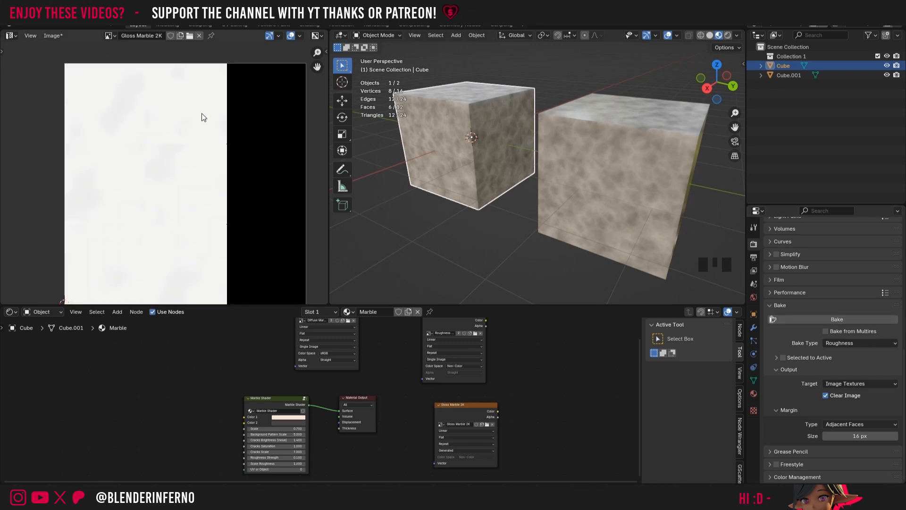
Step: Compare the baked Gloss Marble 2K image with the Roughness Marble 2k image
scroll(127, 112, up, 4)
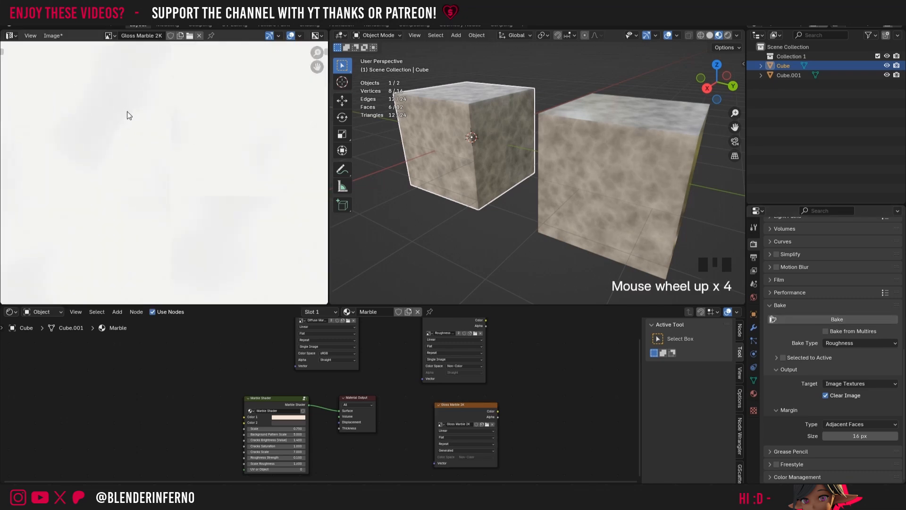
scroll(129, 99, down, 3)
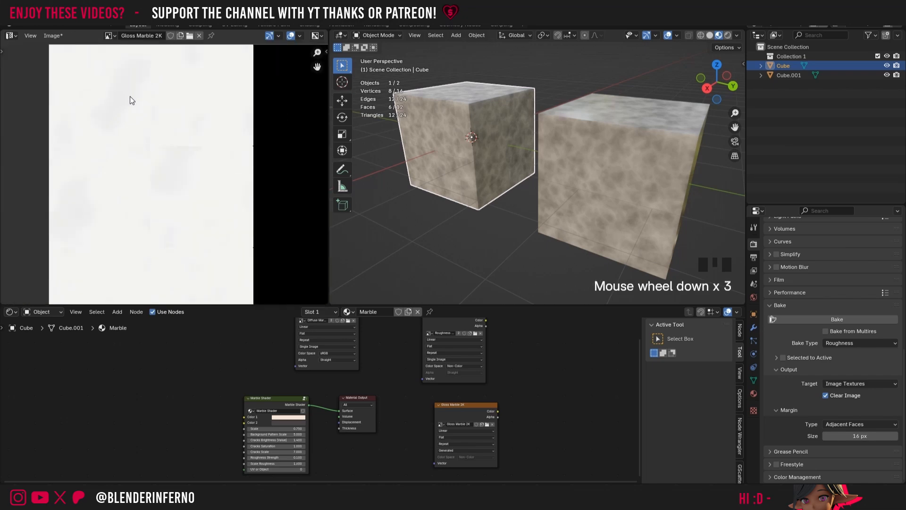
click(112, 35)
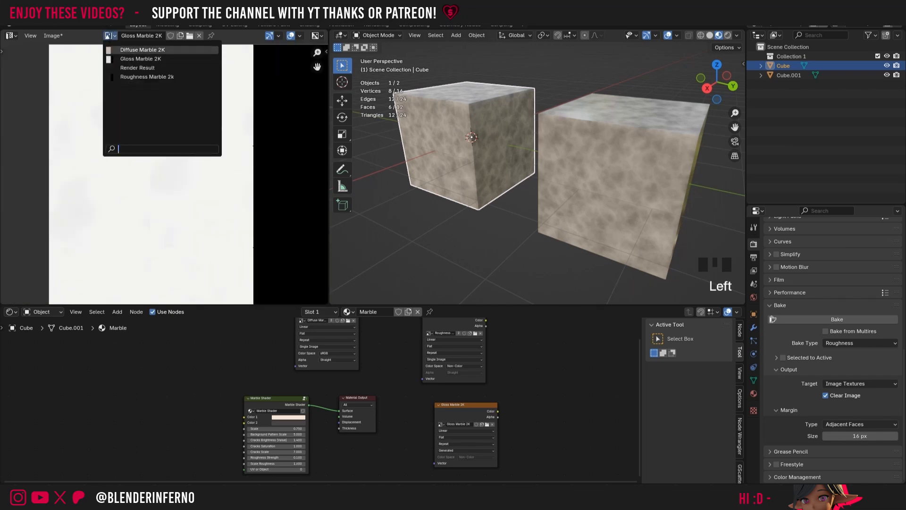
click(147, 77)
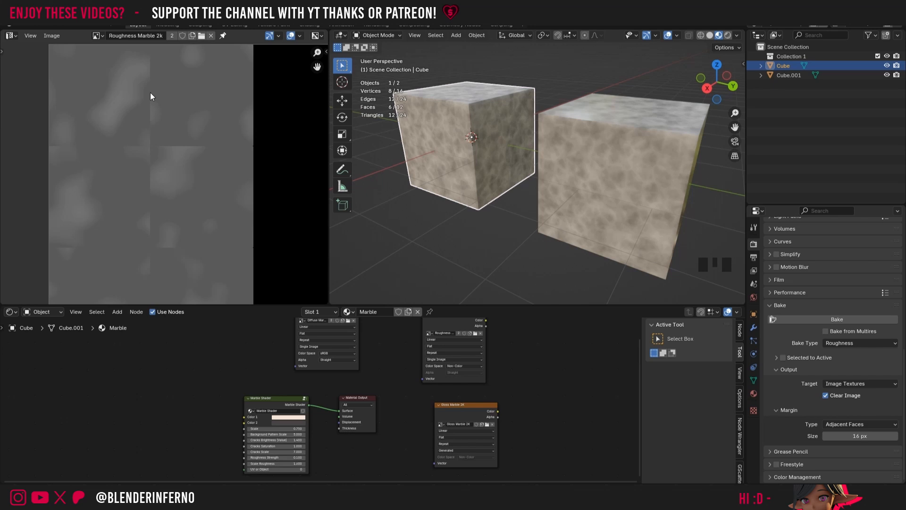
click(100, 38)
click(126, 59)
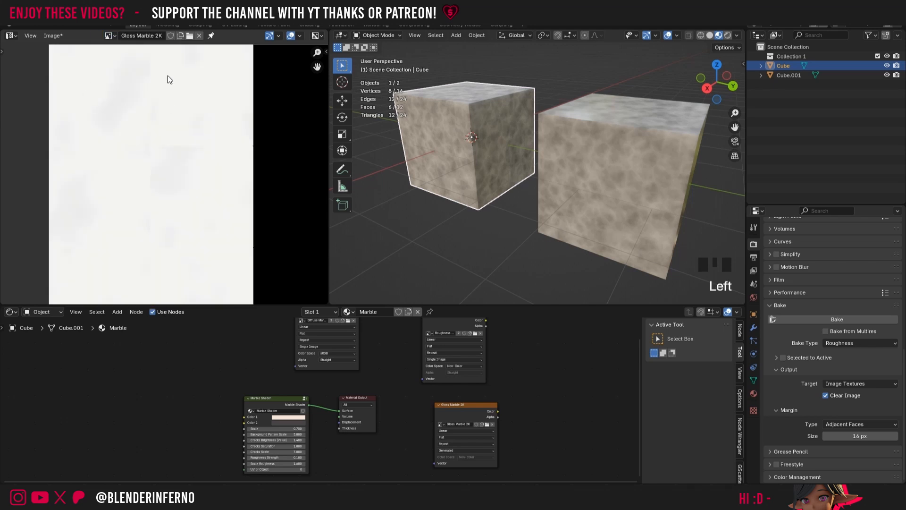
Step: Save the baked gloss image as Gloss Marble 2K.png in the Marble 2k textures folder
click(53, 36)
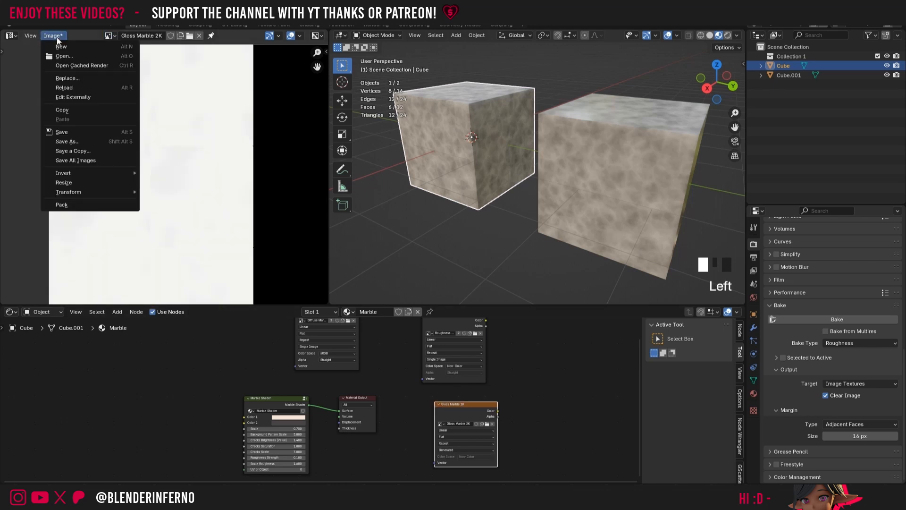
click(69, 142)
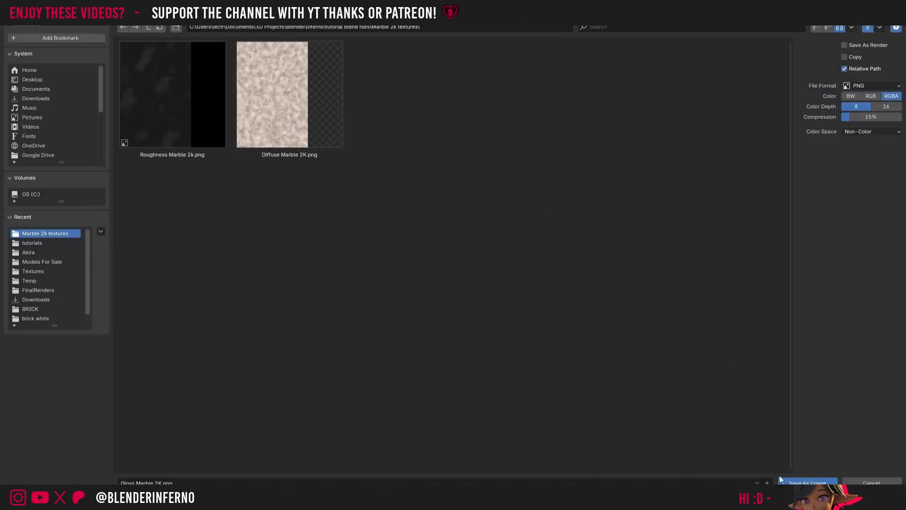
click(808, 483)
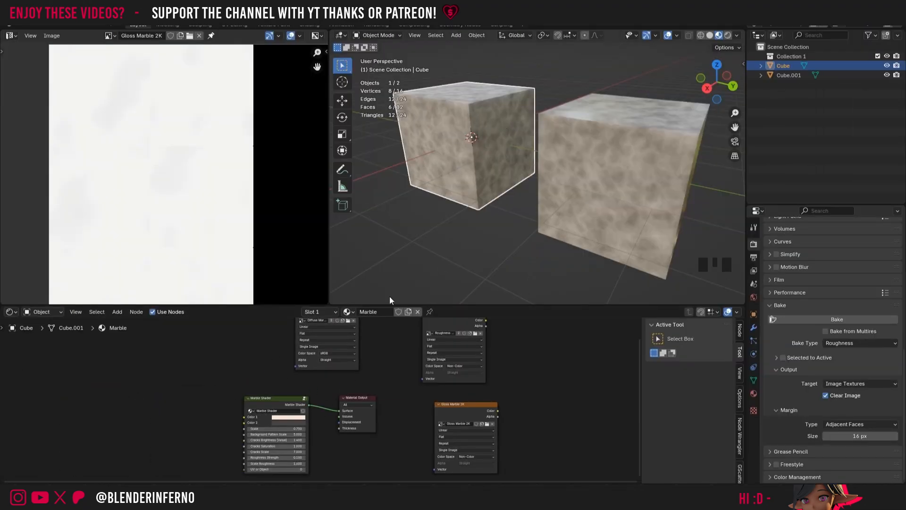
Step: Inside the Marble Shader group, move the Invert Color node up beside the Principled BSDF and set its factor to 0
click(304, 398)
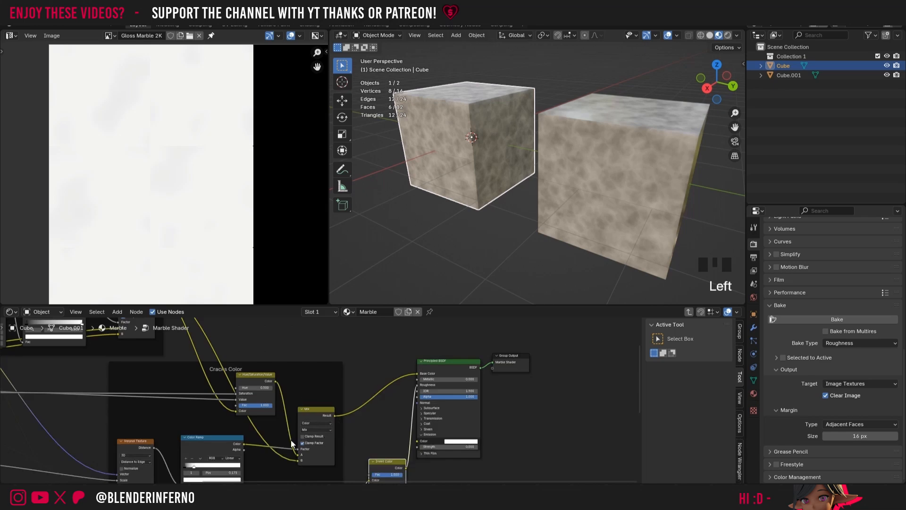
drag(397, 476, 399, 447)
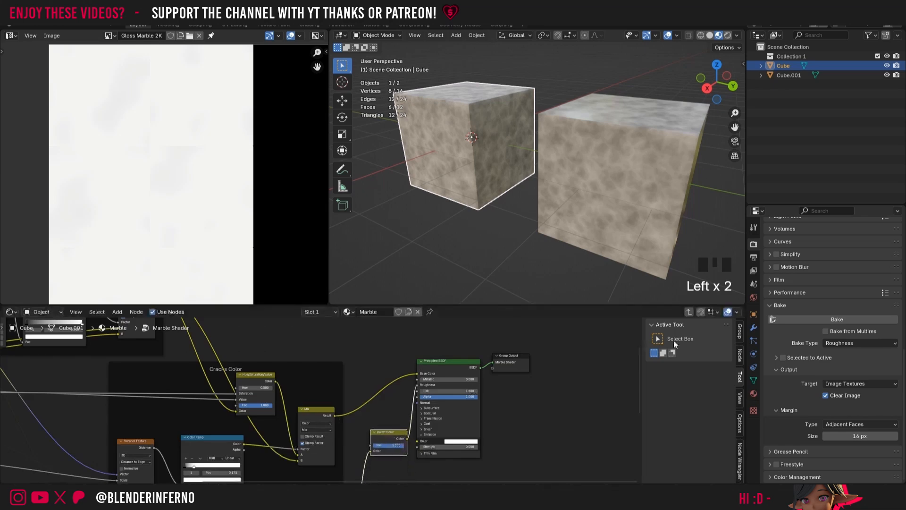
mouse_move(638, 381)
mouse_down()
mouse_move(637, 416)
mouse_move(637, 384)
mouse_up()
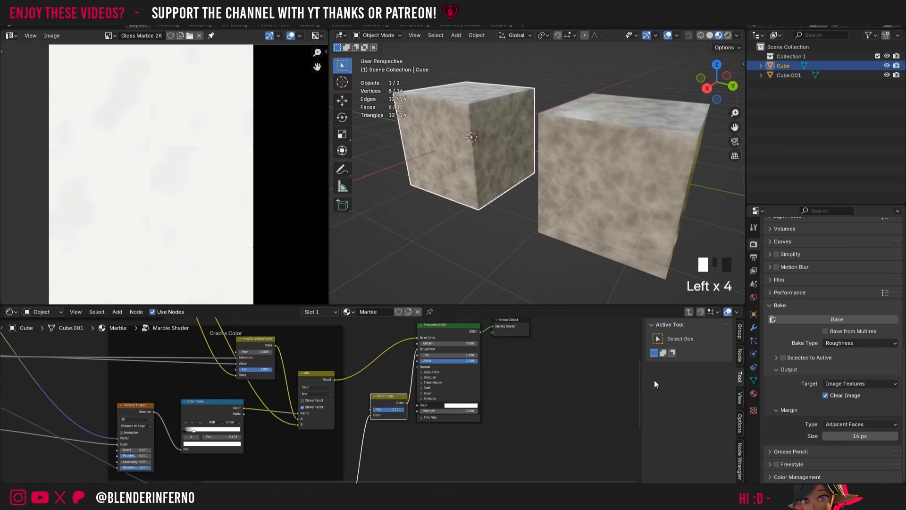
click(392, 409)
text(0)
Step: In the duplicate cube's Marble baked material, add an Image Texture node using Gloss Marble 2K and connect the UV coordinates to its Vector input
click(608, 128)
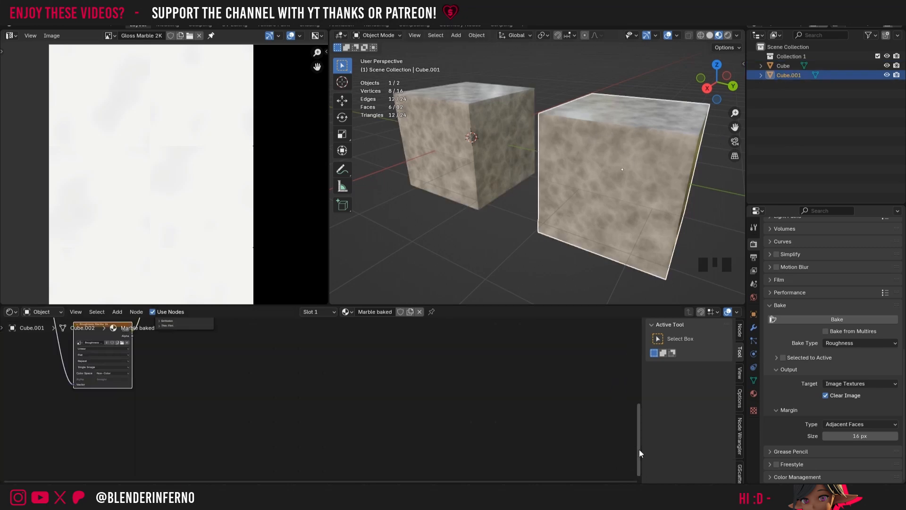
drag(639, 451, 631, 389)
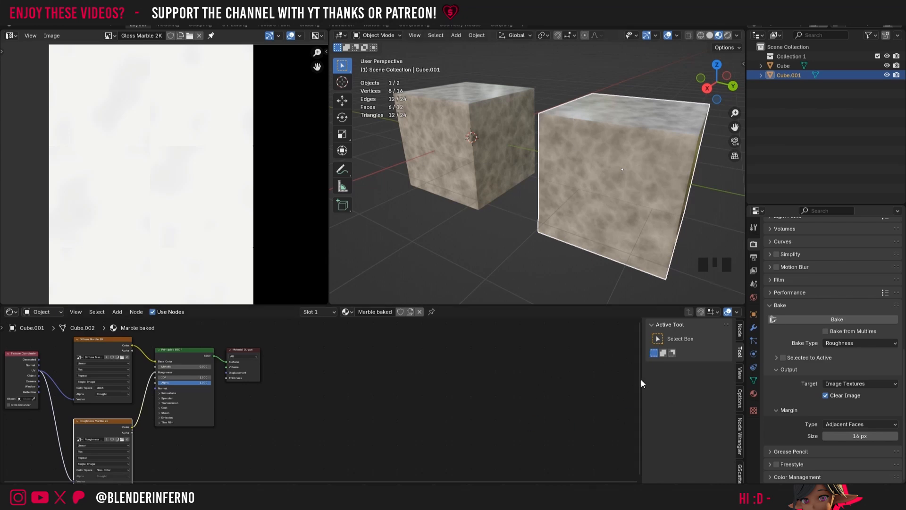
drag(641, 375, 619, 429)
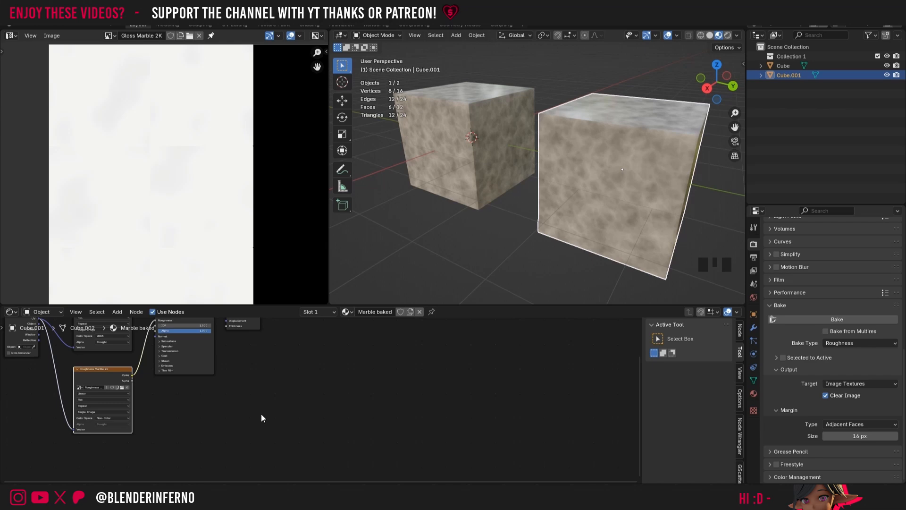
key(shift+a)
mouse_move(242, 437)
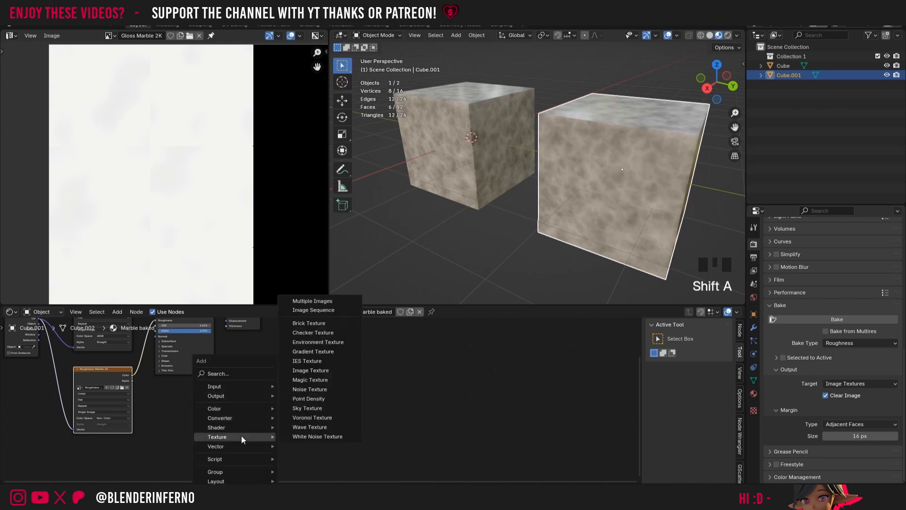
click(302, 371)
click(300, 377)
click(296, 395)
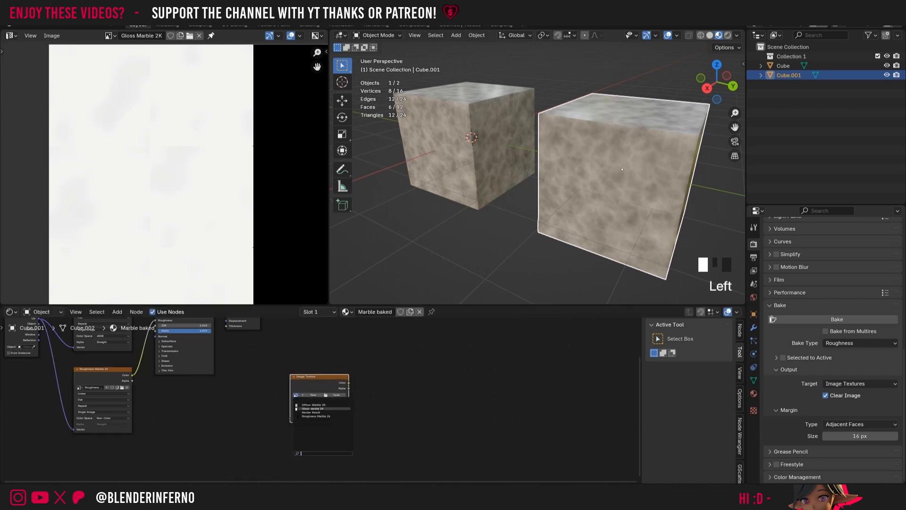
click(313, 408)
drag(323, 381, 270, 380)
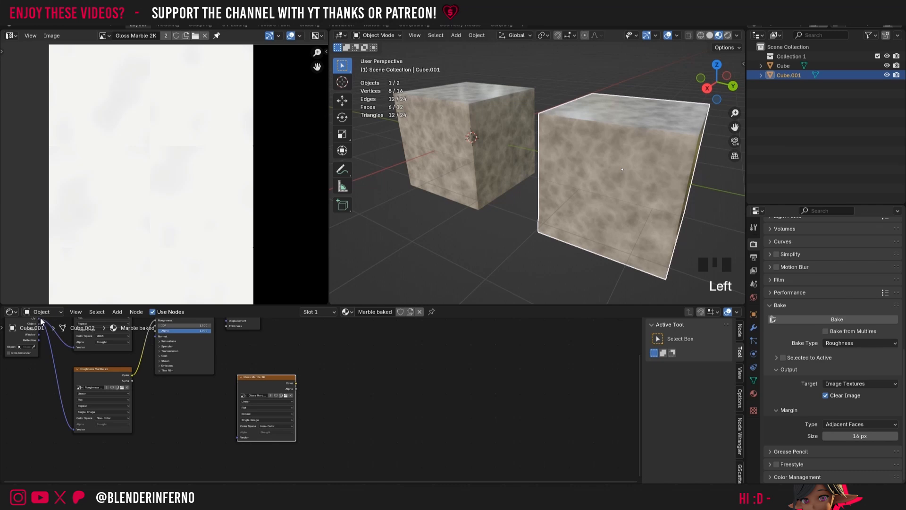
drag(40, 321, 164, 457)
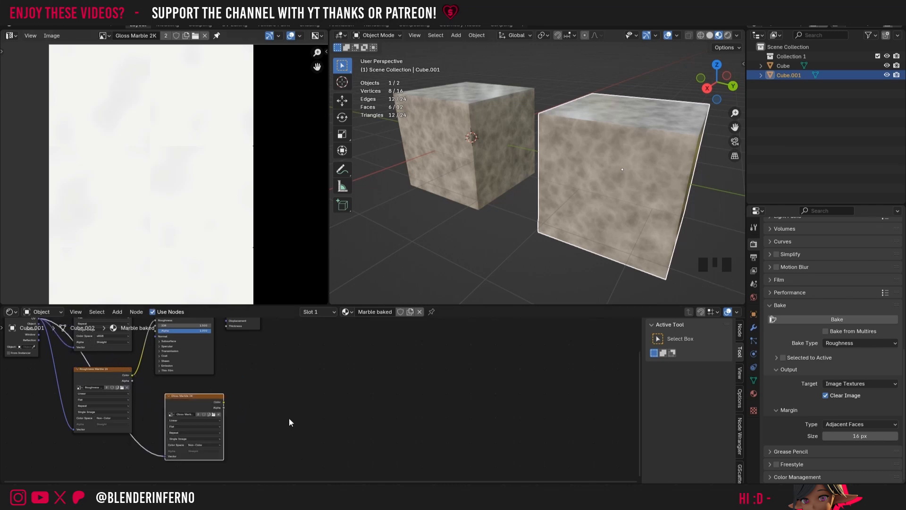
Step: Add an Invert Color node and route the Gloss Marble 2K color through it into the Principled BSDF's Roughness
key(shift+a)
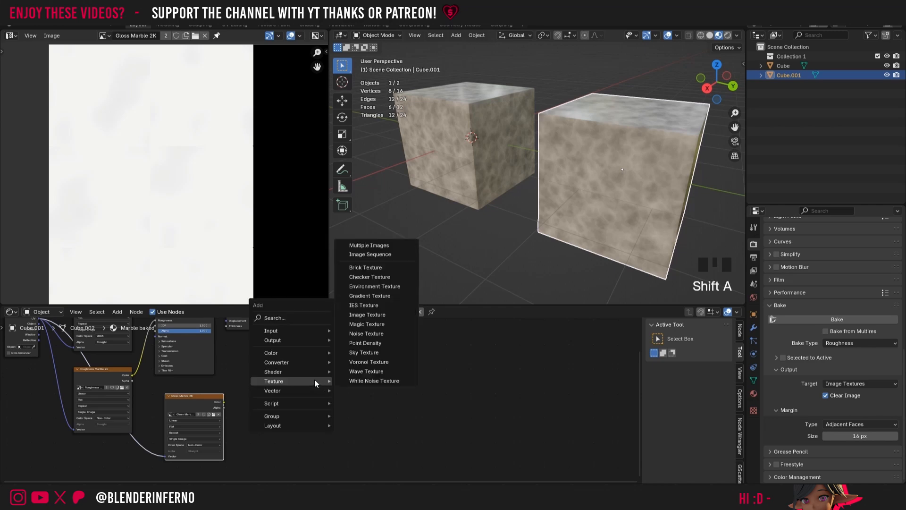
key(Escape)
key(shift+a)
mouse_move(276, 389)
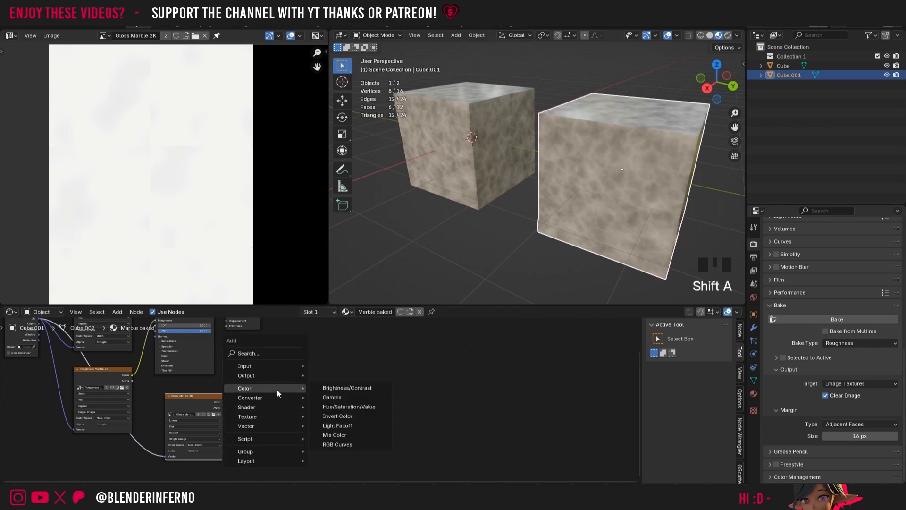
click(343, 415)
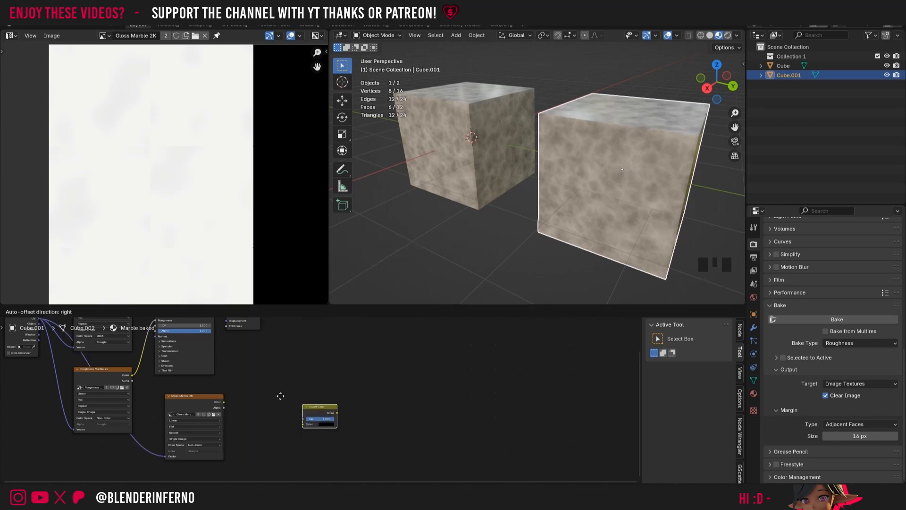
click(246, 393)
drag(225, 403, 156, 352)
click(278, 402)
Step: Tidy the node layout by repositioning the Gloss Marble 2K, Invert Color and Roughness Marble 2k nodes
drag(183, 442, 184, 449)
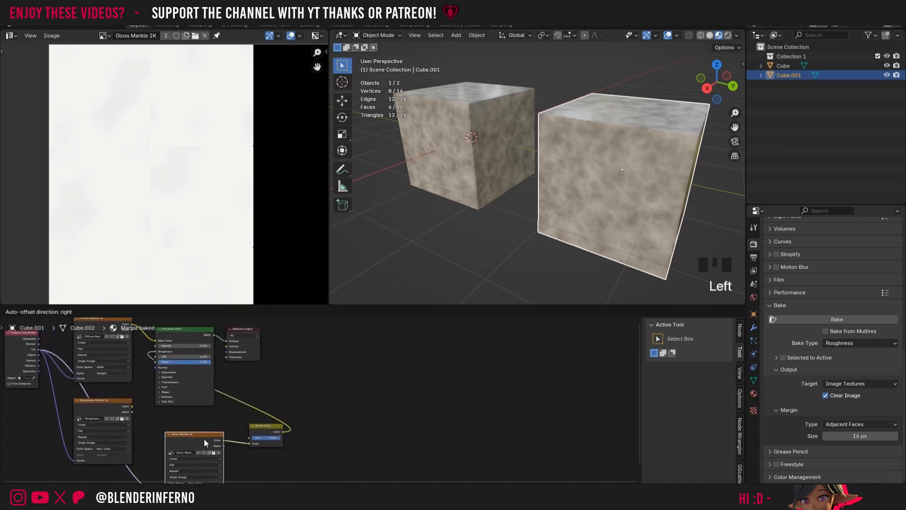
drag(266, 433, 262, 444)
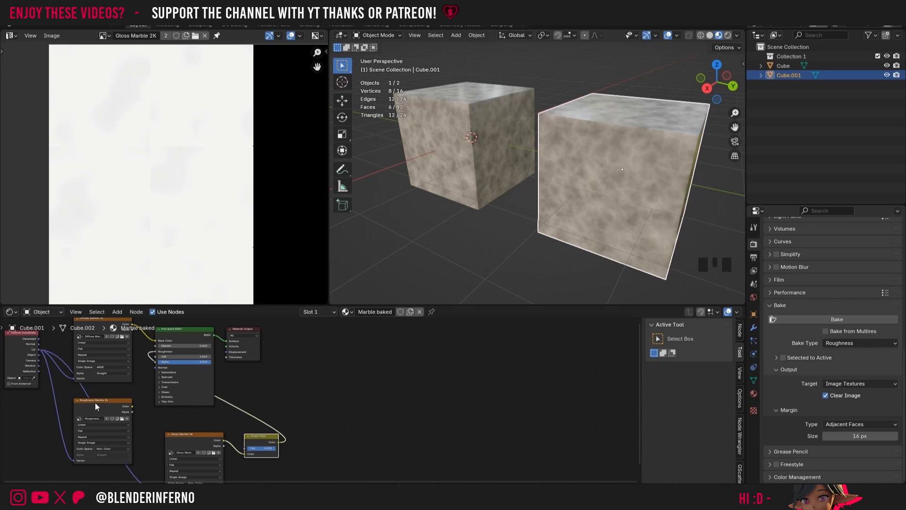
mouse_move(107, 403)
mouse_down()
mouse_move(95, 401)
mouse_move(104, 402)
mouse_up()
scroll(432, 362, down, 5)
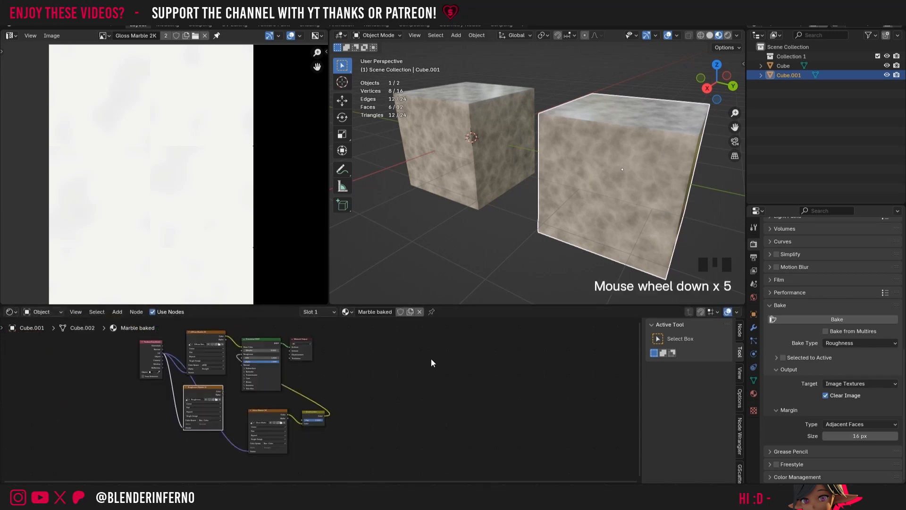